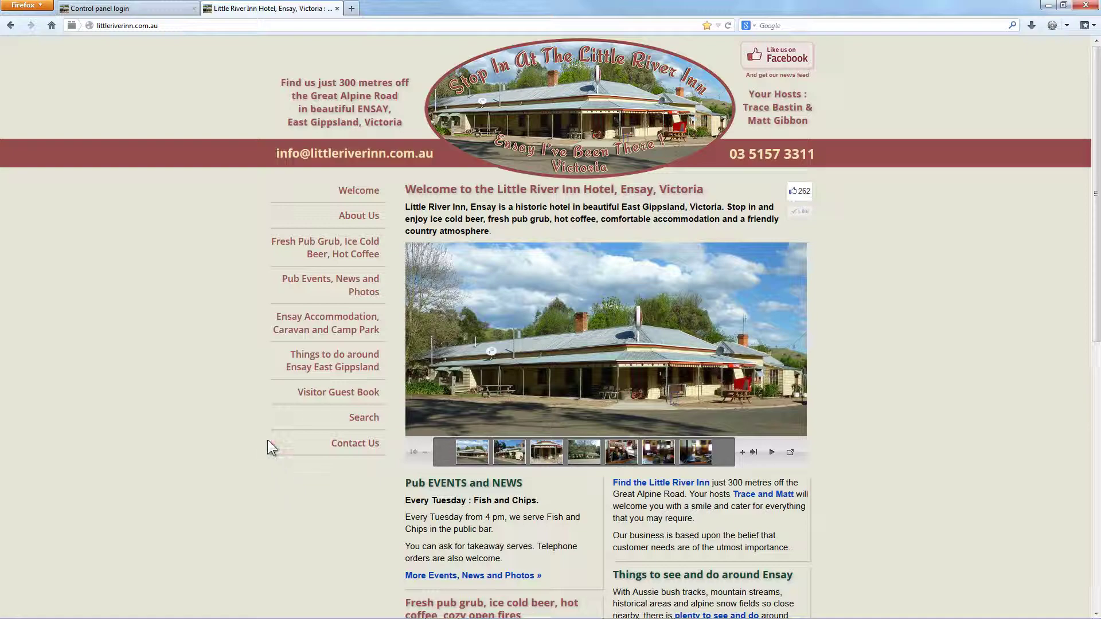
Switch to Word to review the Come and Celebrate Christmas flyer, including its pricing line, and return to the browser.
{"action": "mouse_move", "coordinate": [279, 618]}
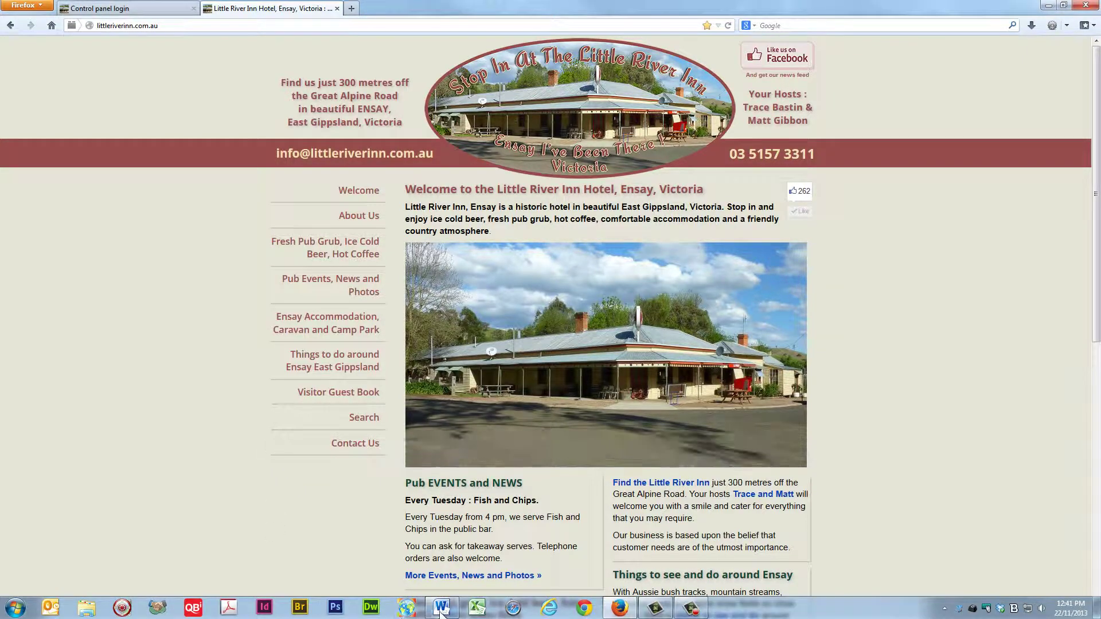
{"action": "left_click", "coordinate": [442, 607]}
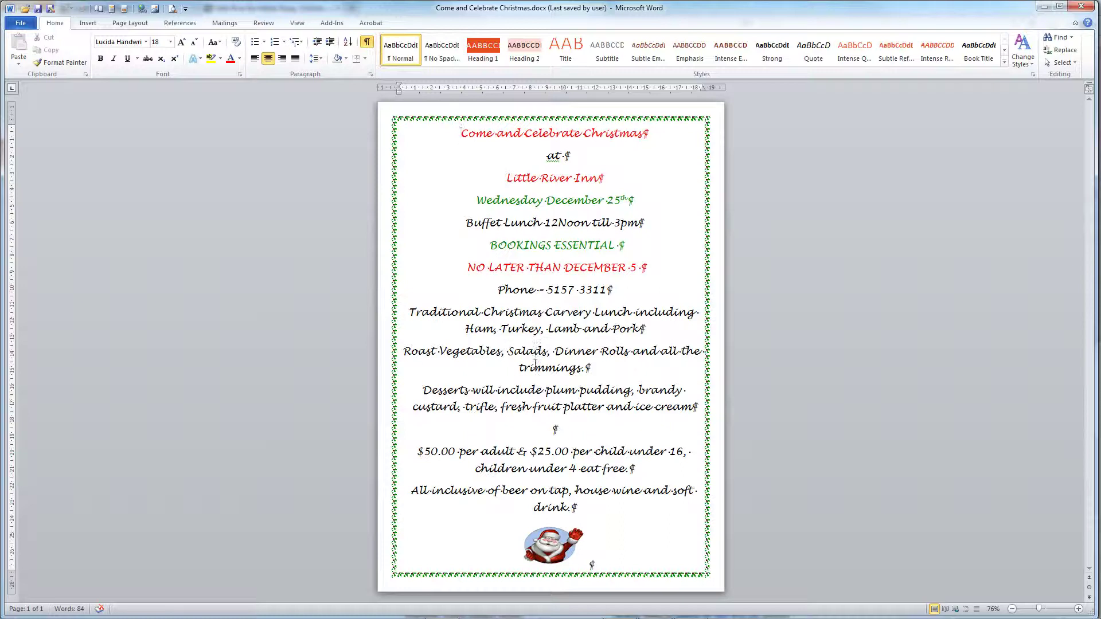
{"action": "left_click_drag", "start_coordinate": [416, 452], "coordinate": [582, 459]}
{"action": "left_click", "coordinate": [518, 452]}
{"action": "left_click", "coordinate": [631, 616]}
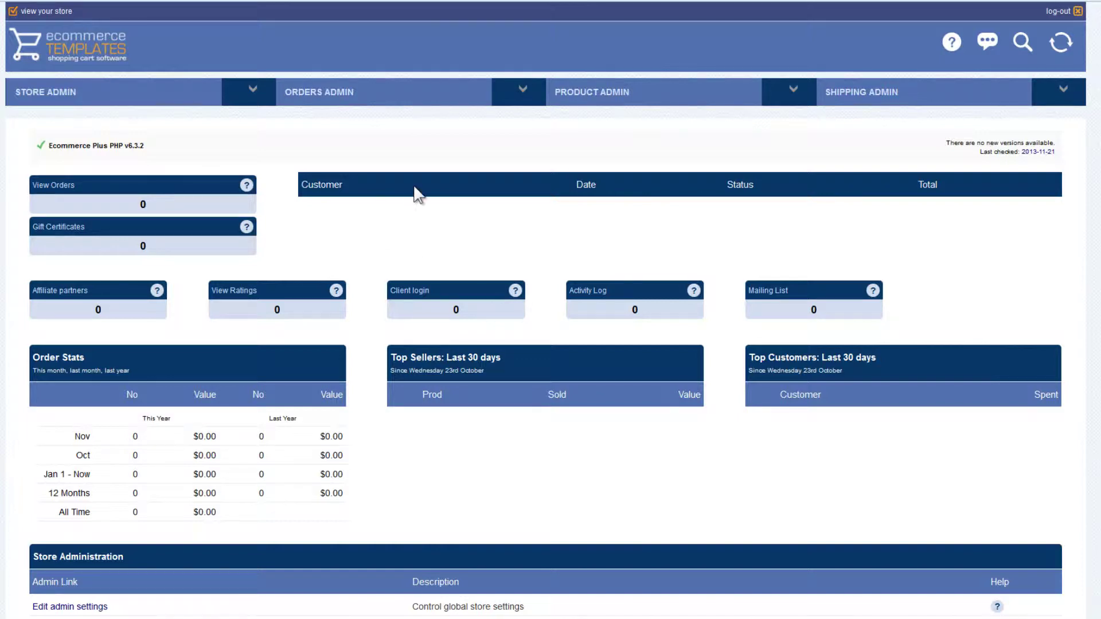
Open product administration and list all of the store's products.
{"action": "mouse_move", "coordinate": [584, 92]}
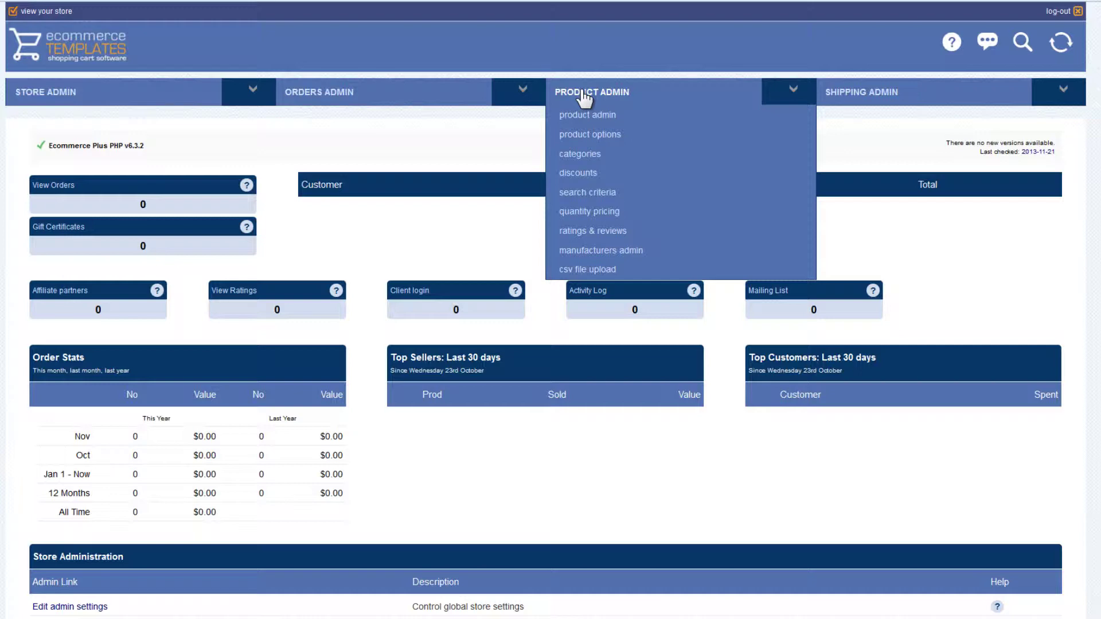
{"action": "left_click", "coordinate": [584, 95]}
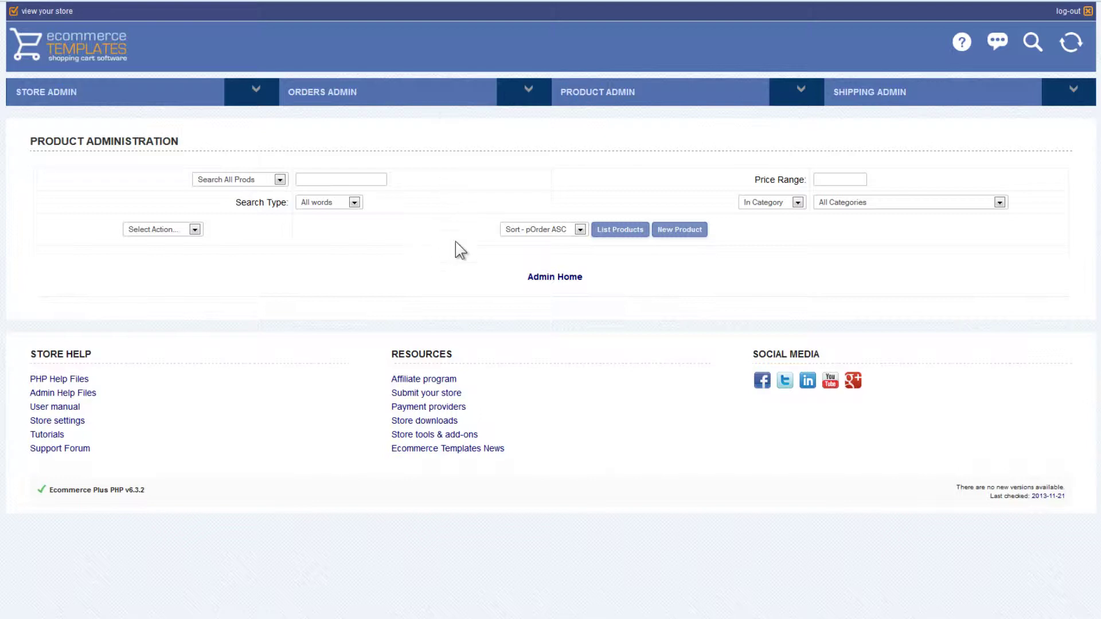
{"action": "left_click", "coordinate": [627, 234]}
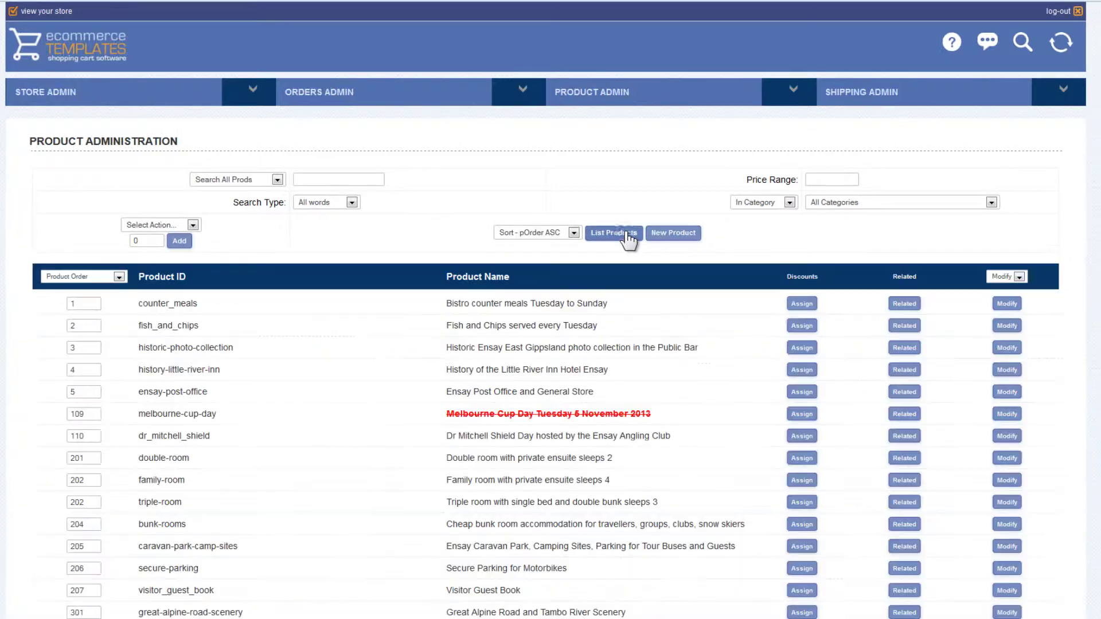
{"action": "scroll", "coordinate": [406, 373], "scroll_direction": "down", "scroll_amount": 1}
{"action": "scroll", "coordinate": [405, 373], "scroll_direction": "down", "scroll_amount": 4}
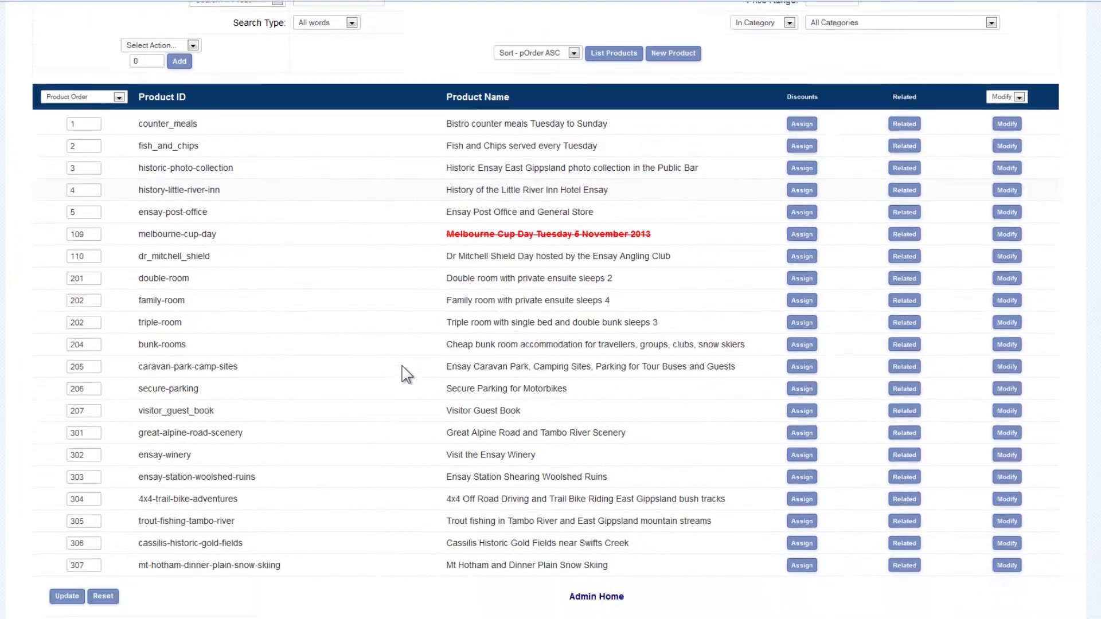
{"action": "scroll", "coordinate": [405, 373], "scroll_direction": "up", "scroll_amount": 4}
{"action": "scroll", "coordinate": [406, 373], "scroll_direction": "down", "scroll_amount": 4}
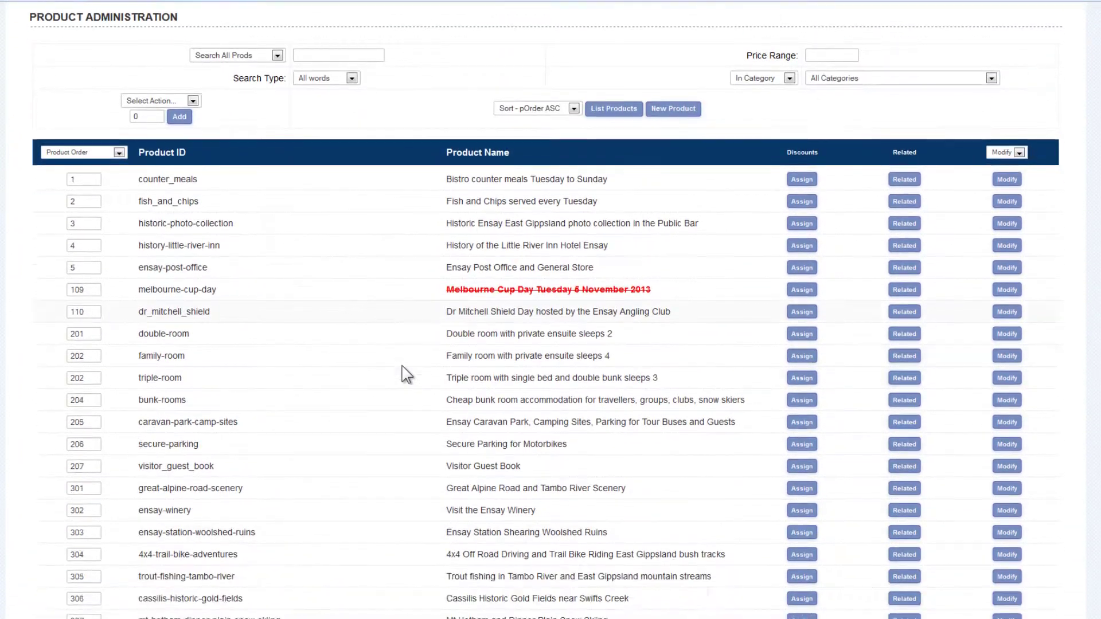
{"action": "scroll", "coordinate": [405, 374], "scroll_direction": "up", "scroll_amount": 5}
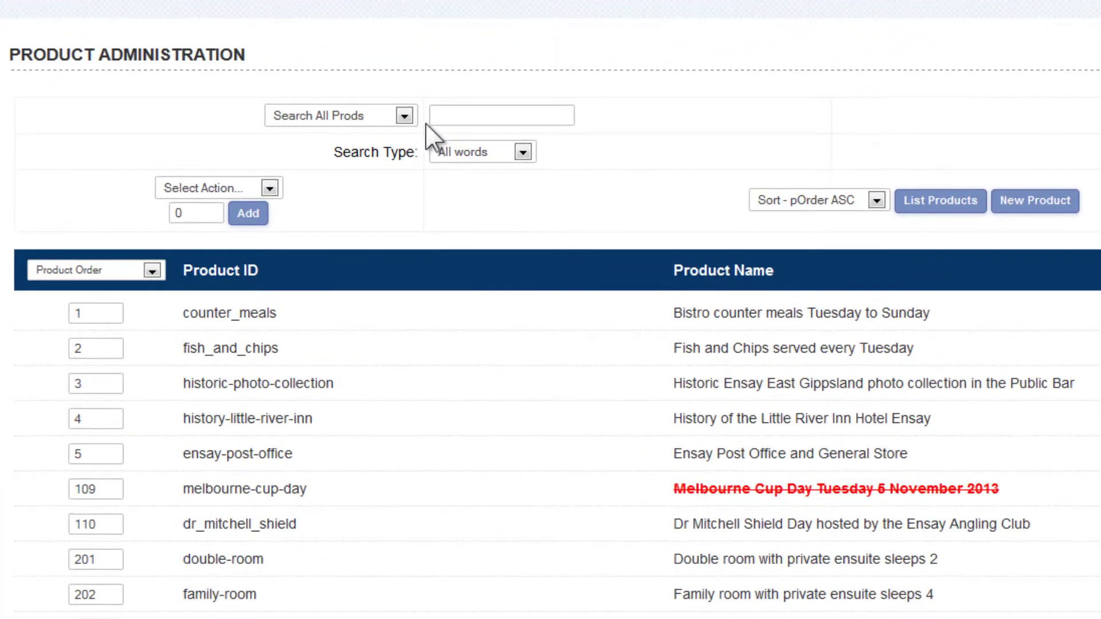
Restrict the product search to visible products and review the resulting list.
{"action": "left_click", "coordinate": [405, 115]}
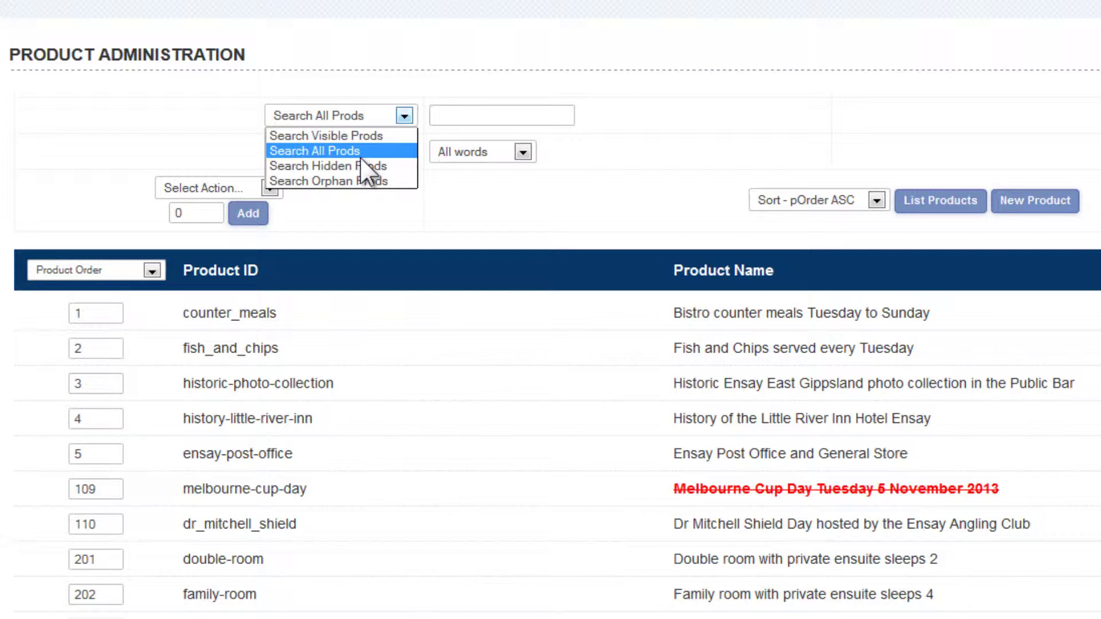
{"action": "left_click", "coordinate": [342, 137]}
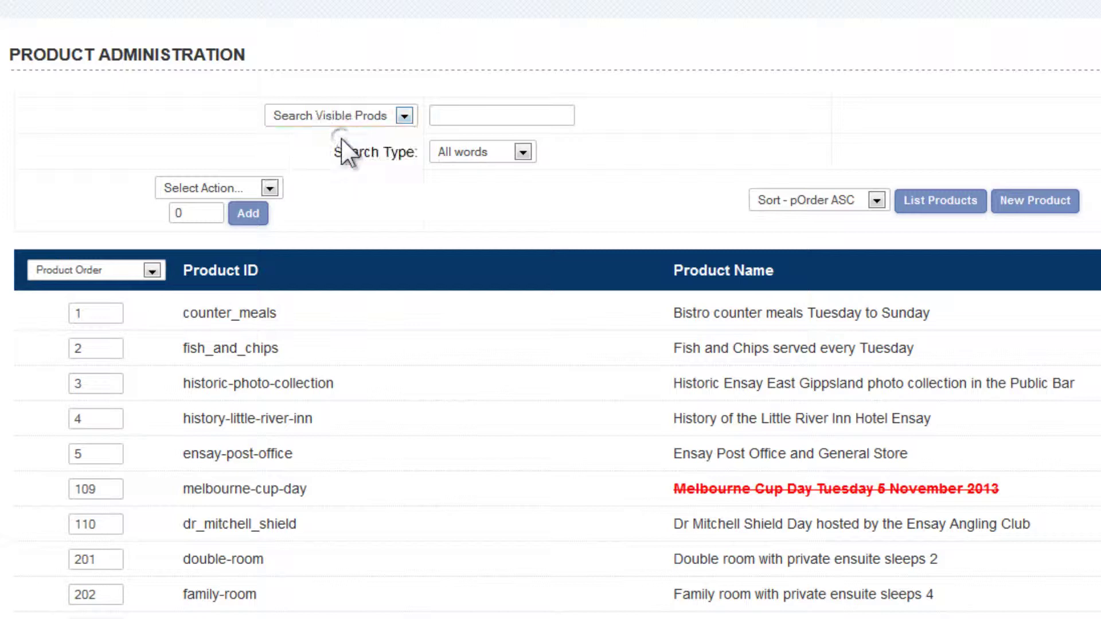
{"action": "left_click", "coordinate": [937, 207]}
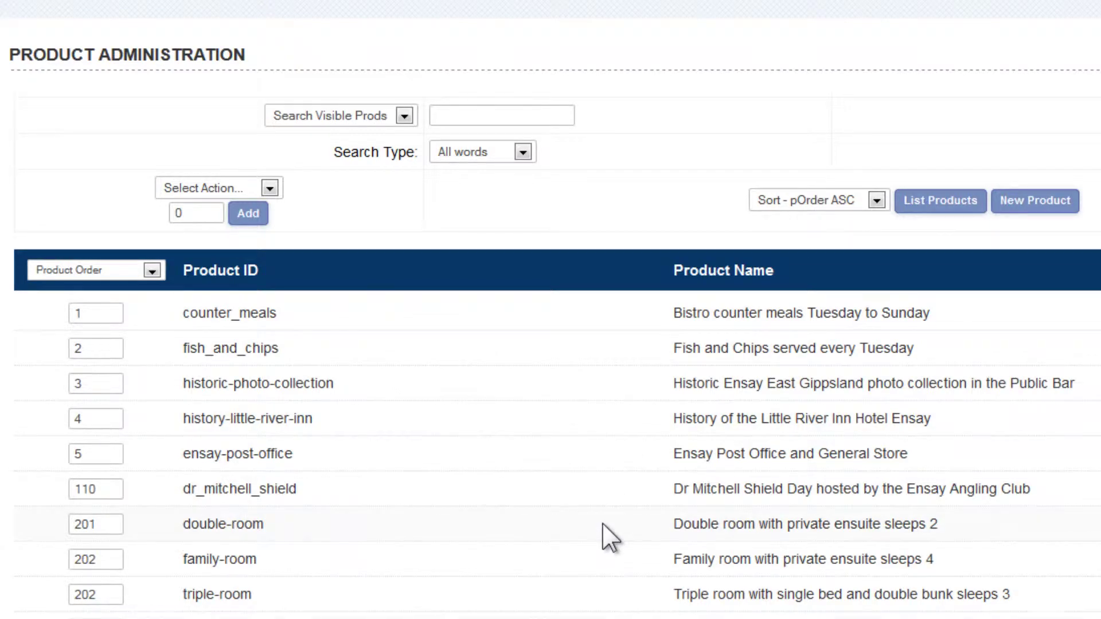
{"action": "scroll", "coordinate": [602, 523], "scroll_direction": "down", "scroll_amount": 2}
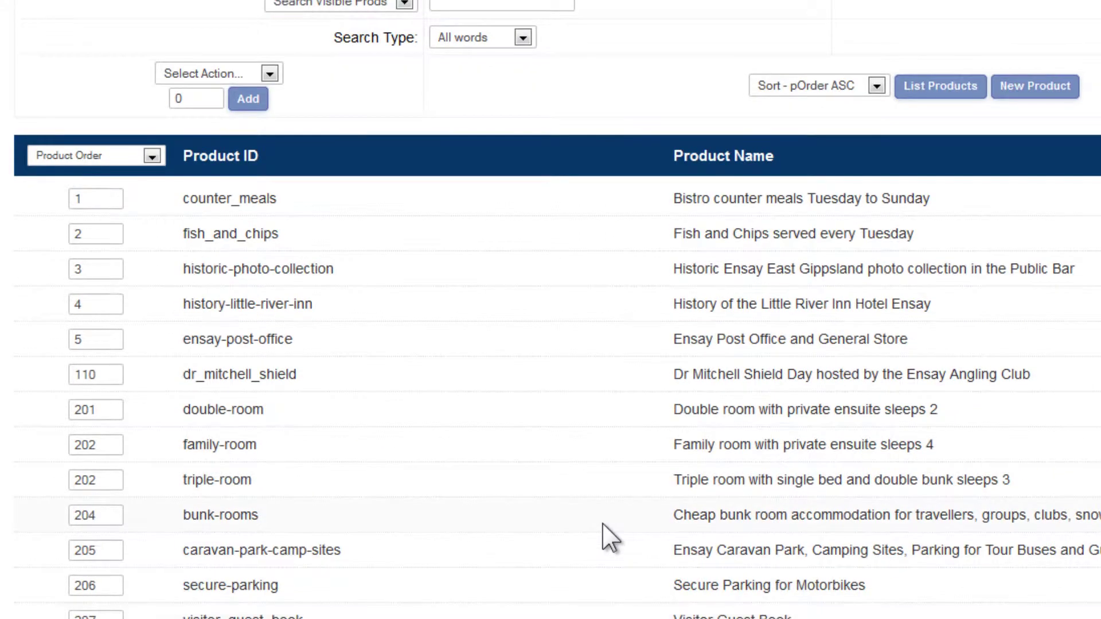
{"action": "scroll", "coordinate": [602, 527], "scroll_direction": "up", "scroll_amount": 2}
Restrict the product search to hidden products and list them.
{"action": "left_click", "coordinate": [402, 115]}
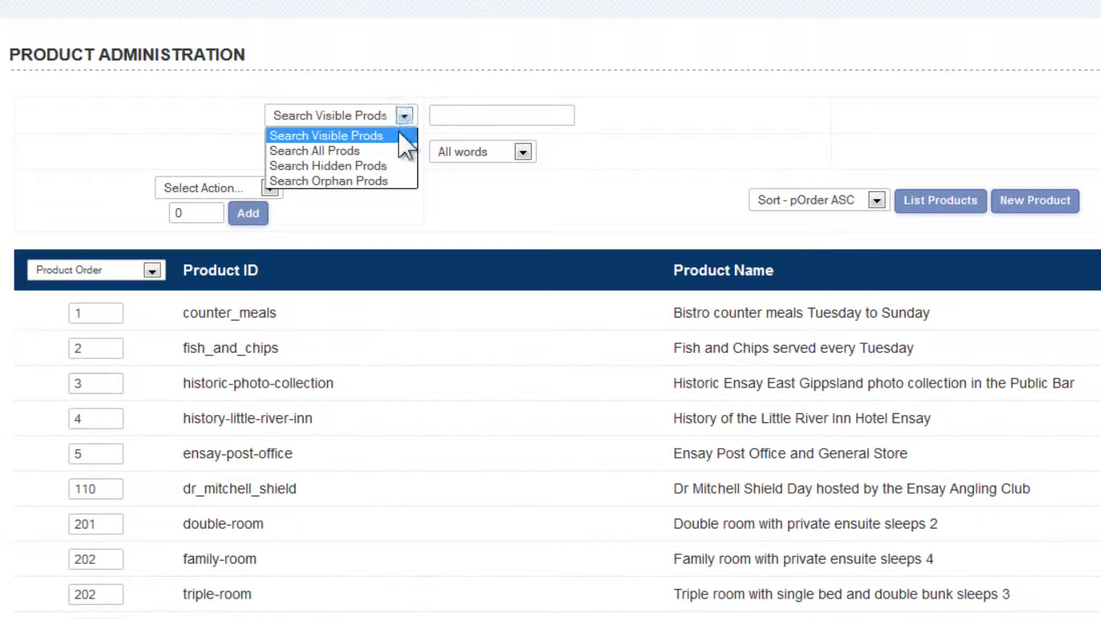
{"action": "left_click", "coordinate": [385, 165]}
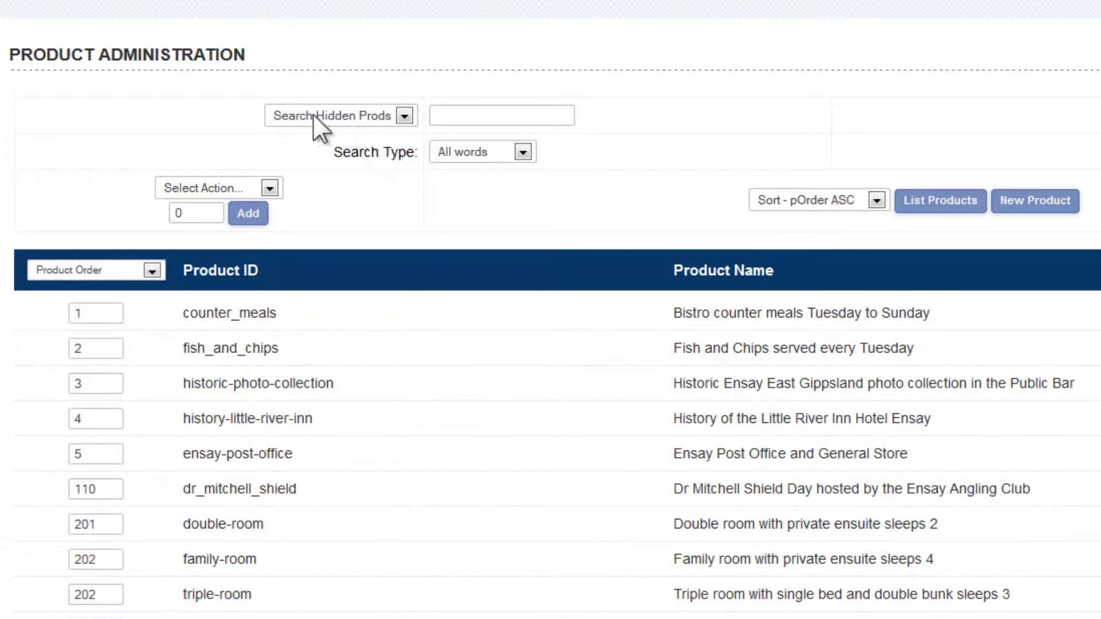
{"action": "left_click", "coordinate": [936, 202]}
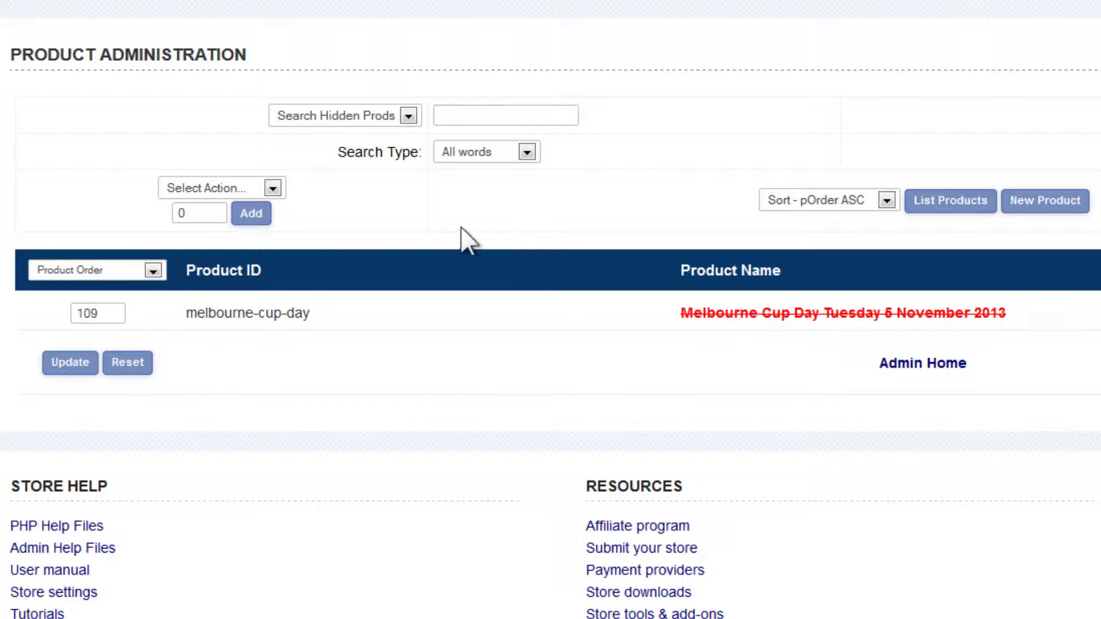
Set the product search back to all products and refresh the list.
{"action": "left_click", "coordinate": [407, 115]}
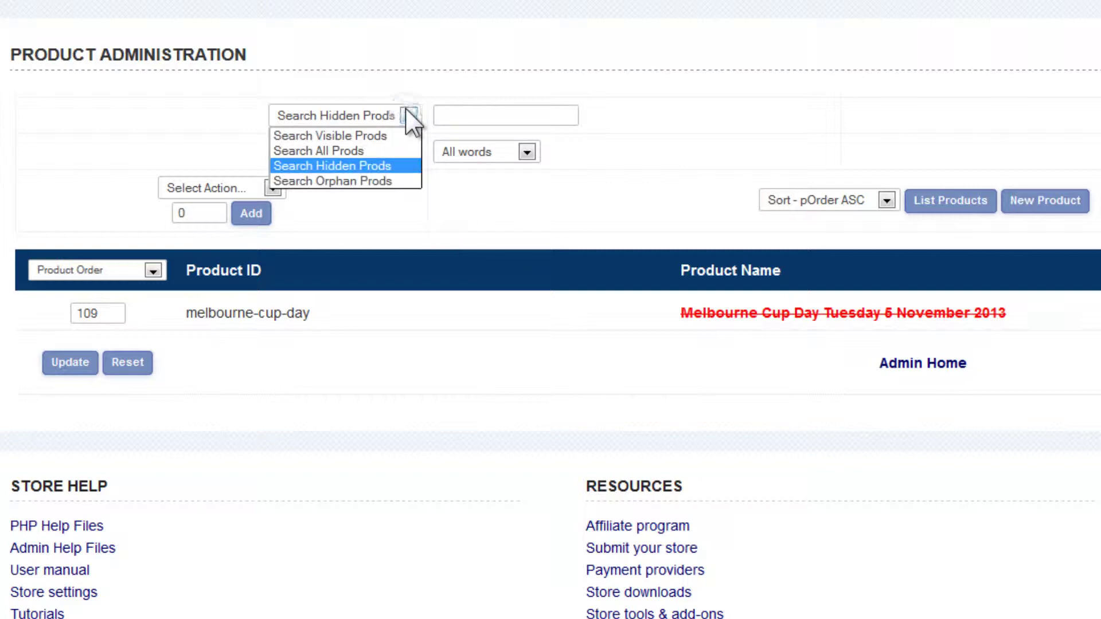
{"action": "left_click", "coordinate": [355, 150]}
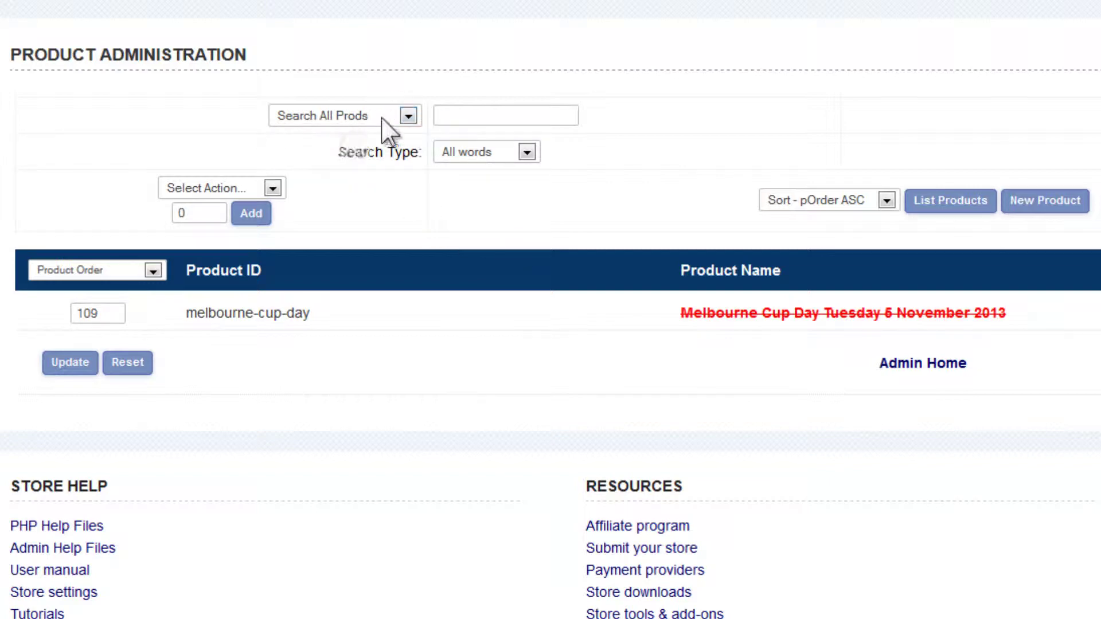
{"action": "left_click", "coordinate": [941, 201]}
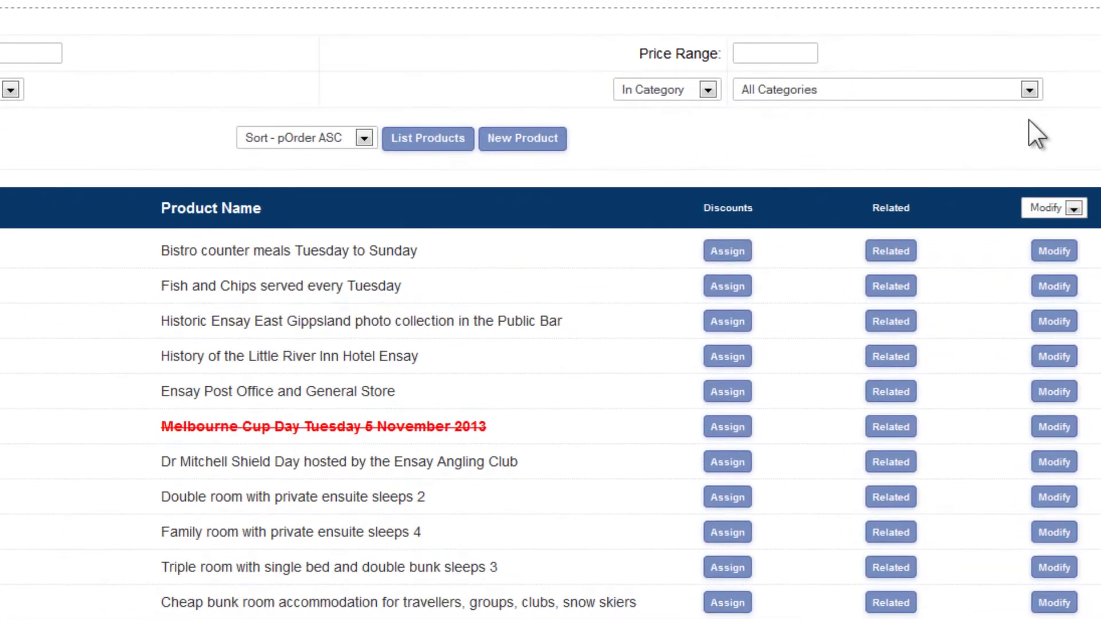
Filter the product list to the Pub Events, News and Photos category and start a new product.
{"action": "left_click", "coordinate": [1030, 89]}
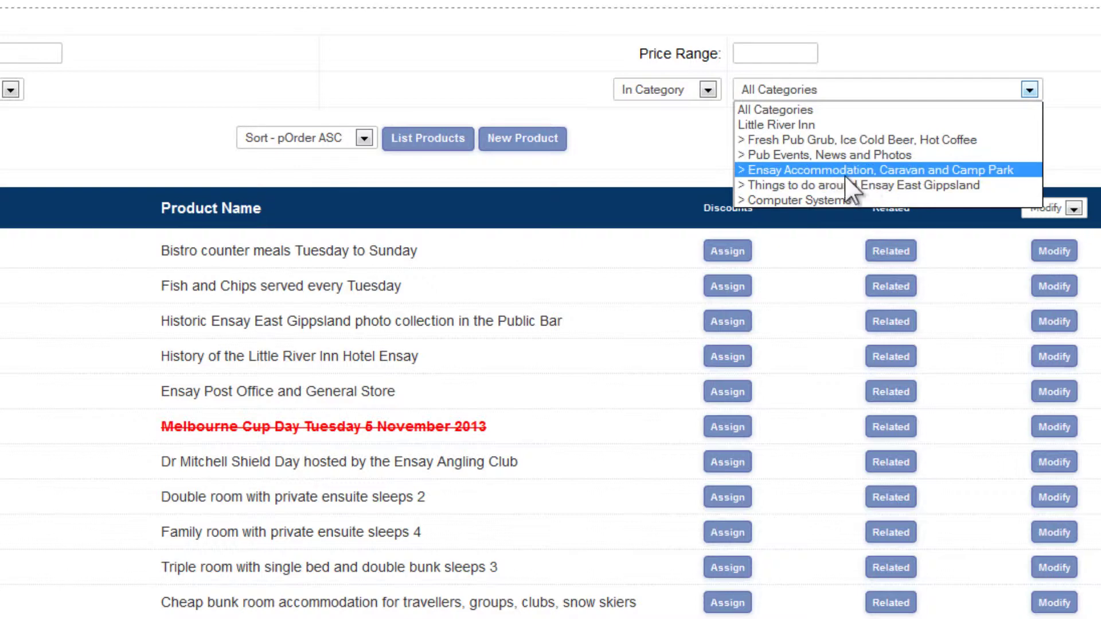
{"action": "left_click", "coordinate": [806, 157]}
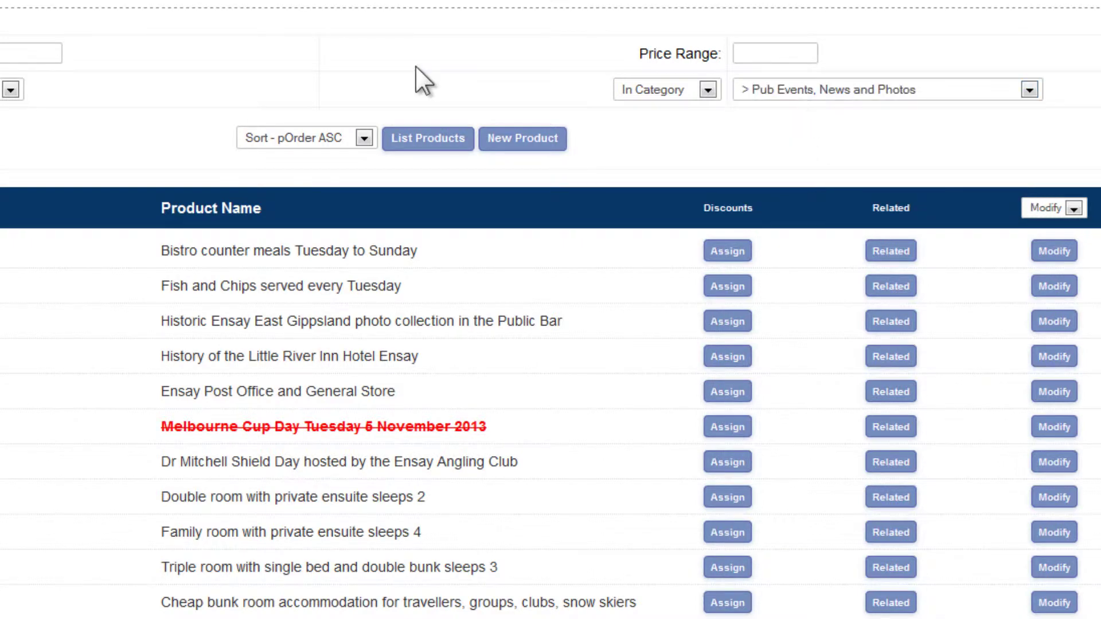
{"action": "left_click", "coordinate": [427, 145]}
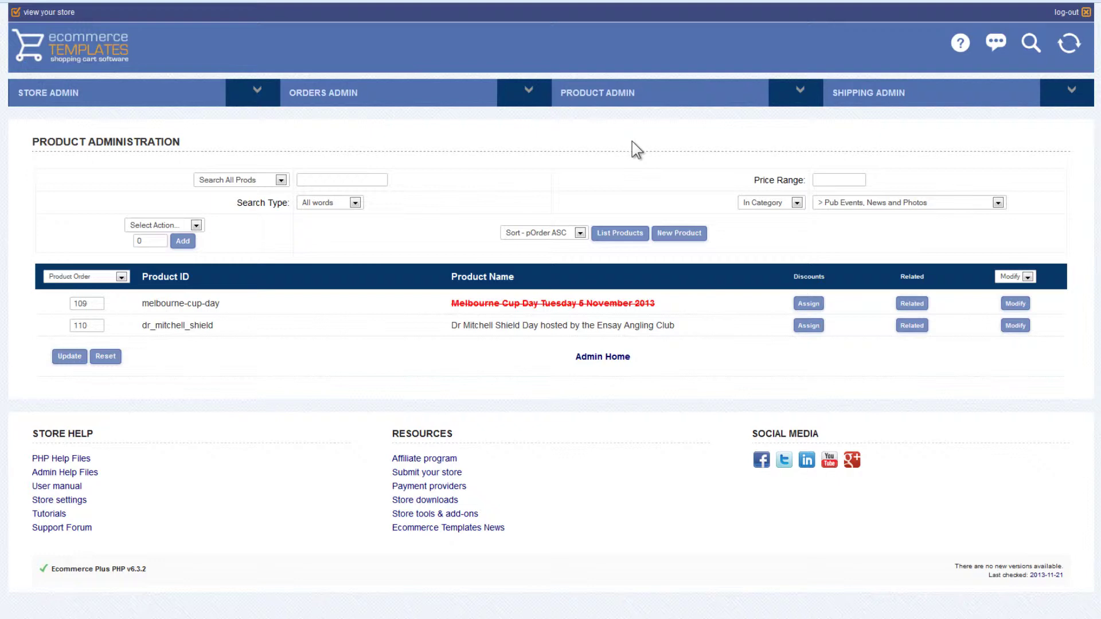
{"action": "left_click", "coordinate": [680, 232]}
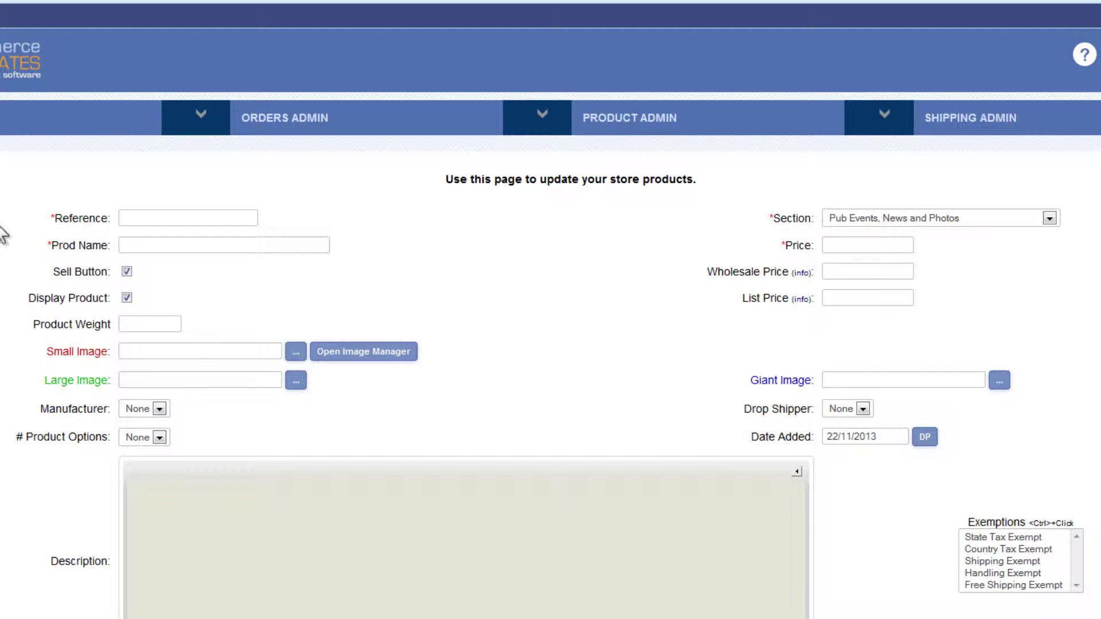
{"action": "left_click", "coordinate": [135, 218]}
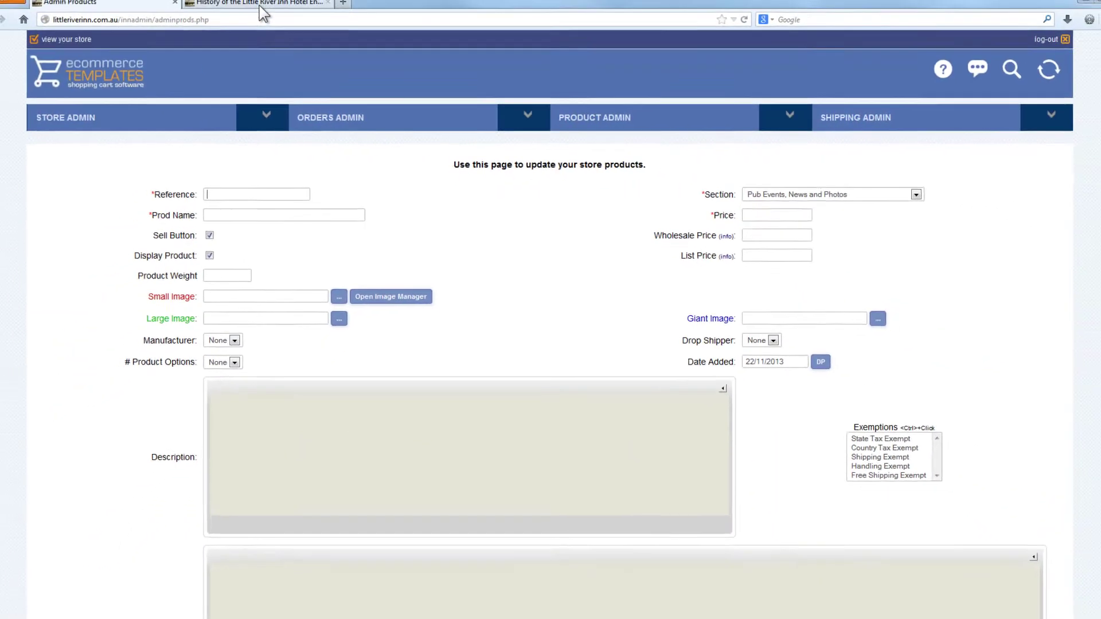
Examine the product reference at the end of the web address on the Little River Inn history page.
{"action": "left_click", "coordinate": [260, 6]}
{"action": "left_click", "coordinate": [275, 20]}
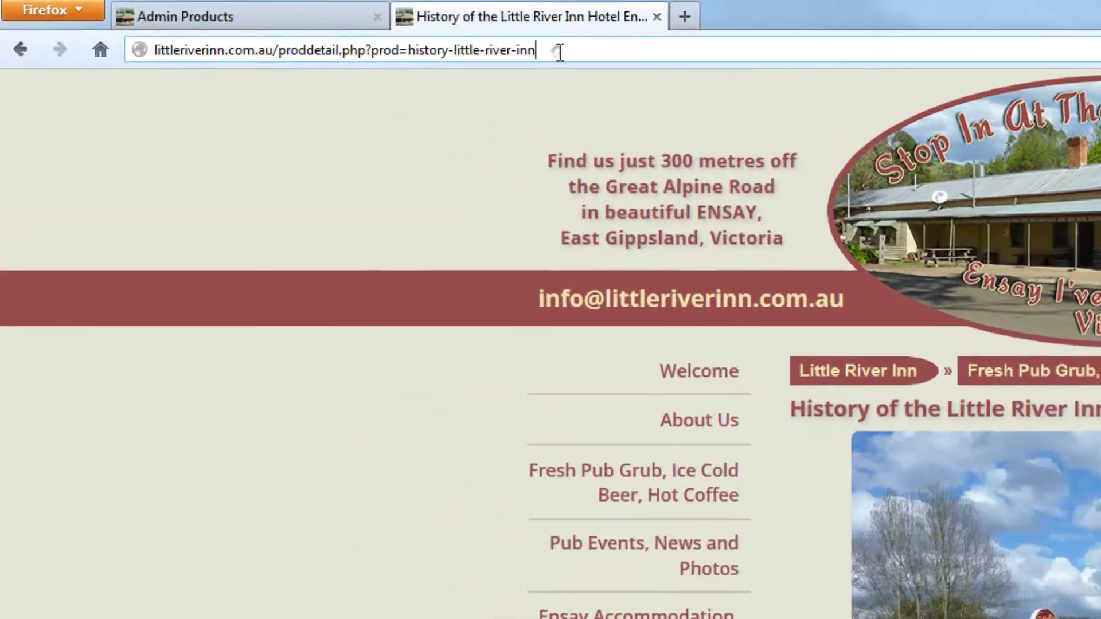
{"action": "key", "text": "ctrl+a"}
{"action": "left_click", "coordinate": [602, 50]}
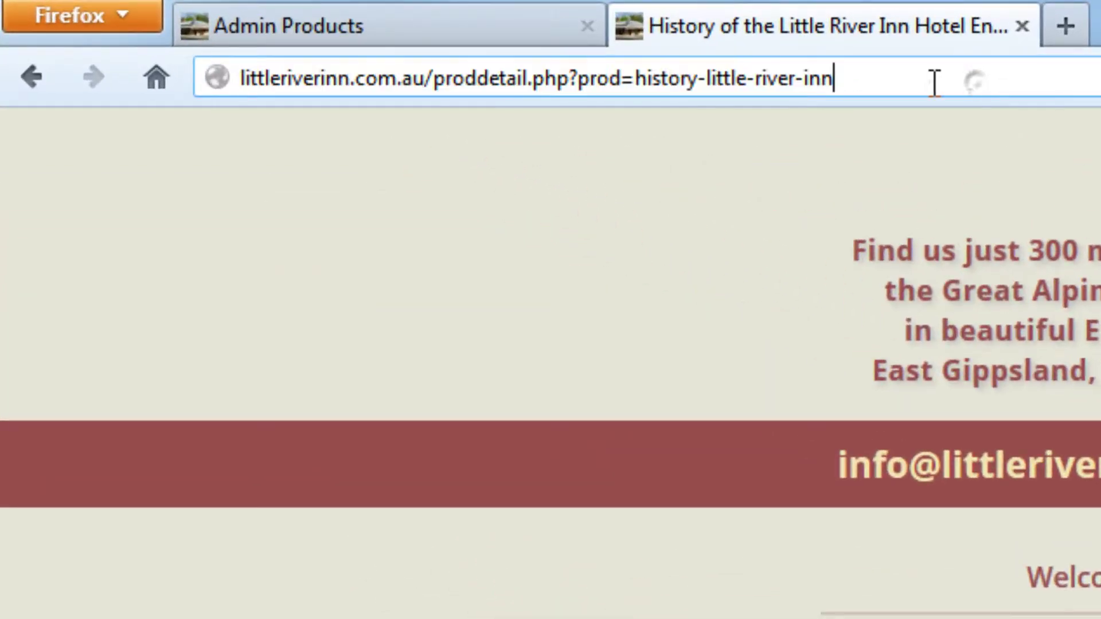
{"action": "left_click_drag", "start_coordinate": [872, 77], "coordinate": [643, 79]}
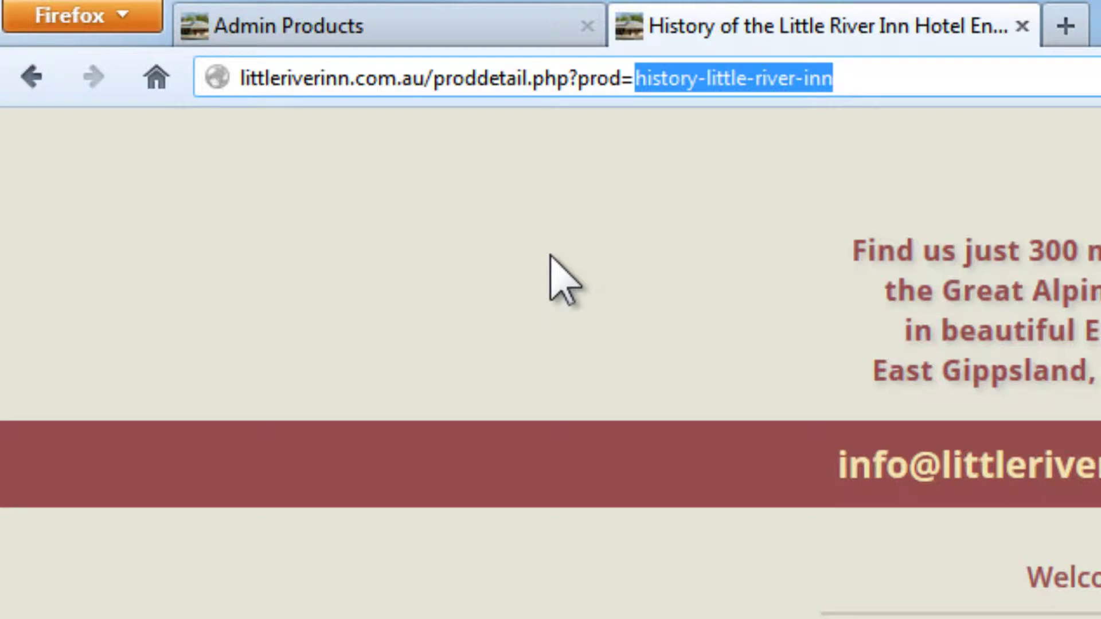
{"action": "left_click", "coordinate": [932, 290]}
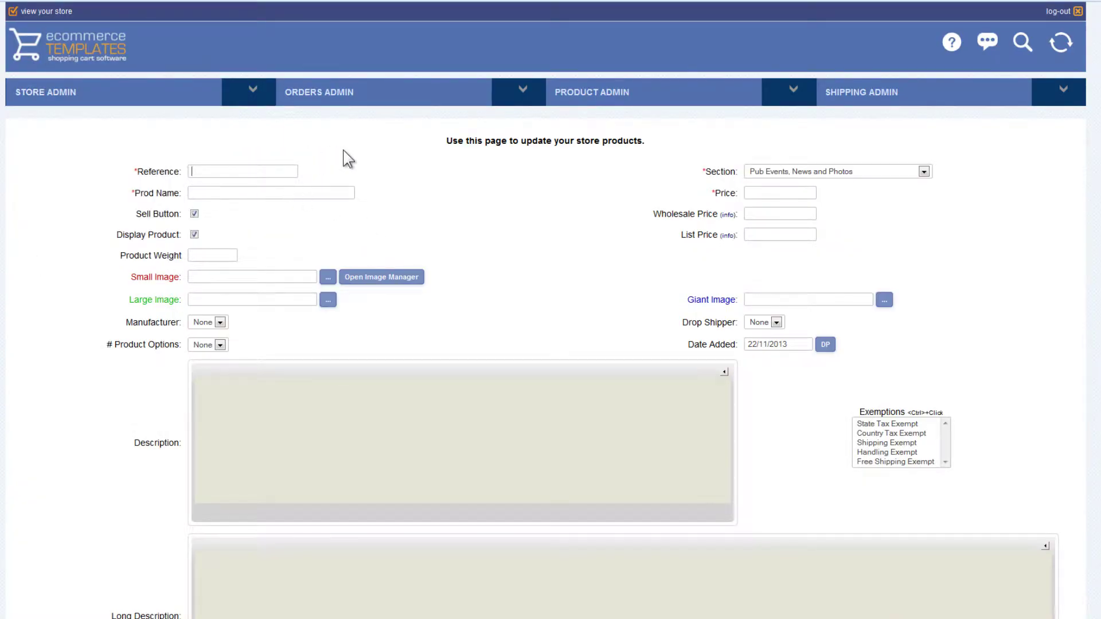
Enter christmas-buffet-lunch as the new product's reference.
{"action": "type", "text": "chri"}
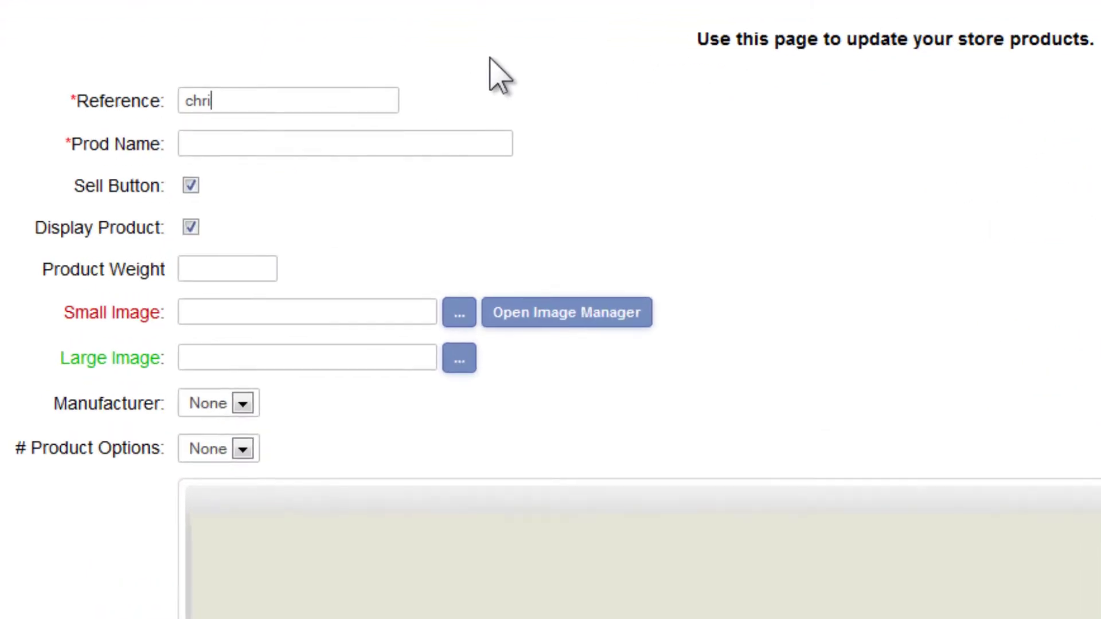
{"action": "type", "text": "stmas"}
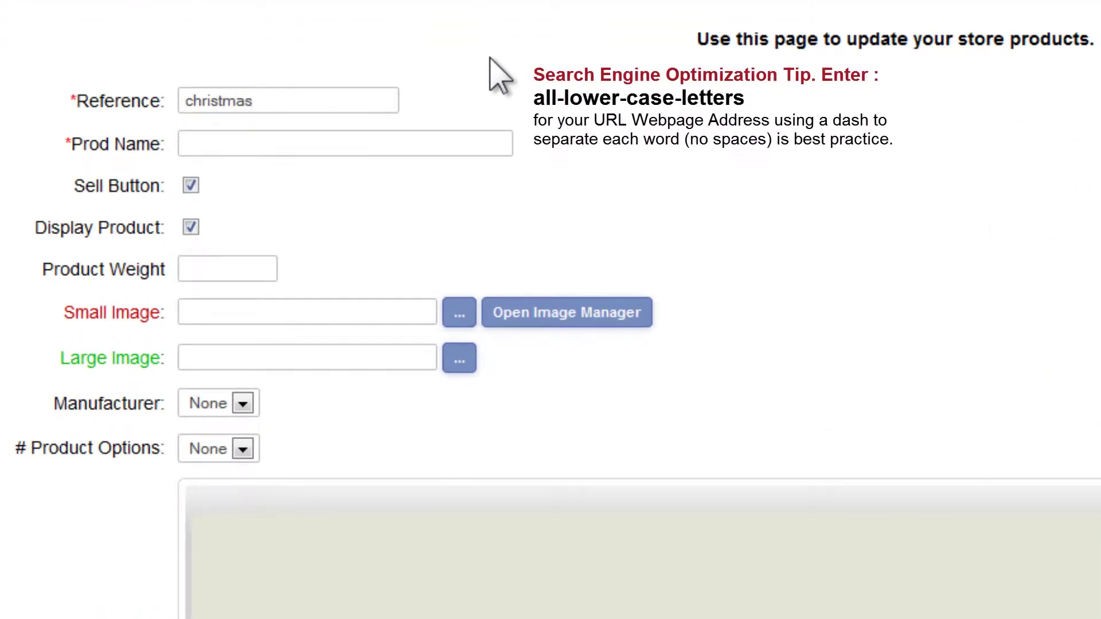
{"action": "type", "text": "-"}
{"action": "type", "text": "buffet-lunch"}
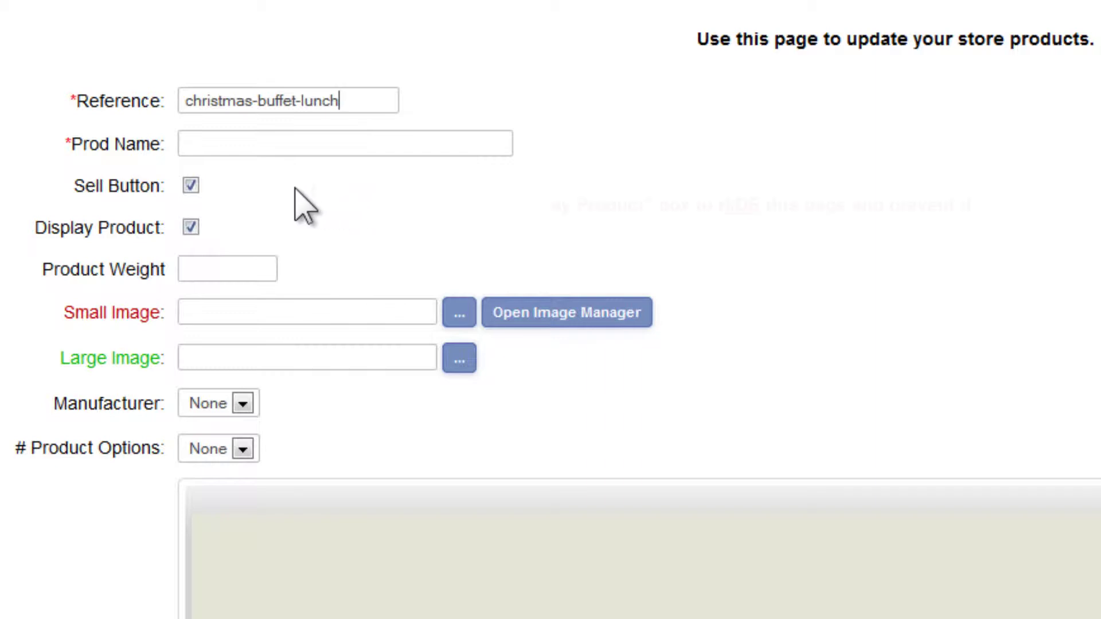
Turn Display Product off and on again, and assign the product to the Pub Events, News and Photos section.
{"action": "left_click", "coordinate": [191, 228]}
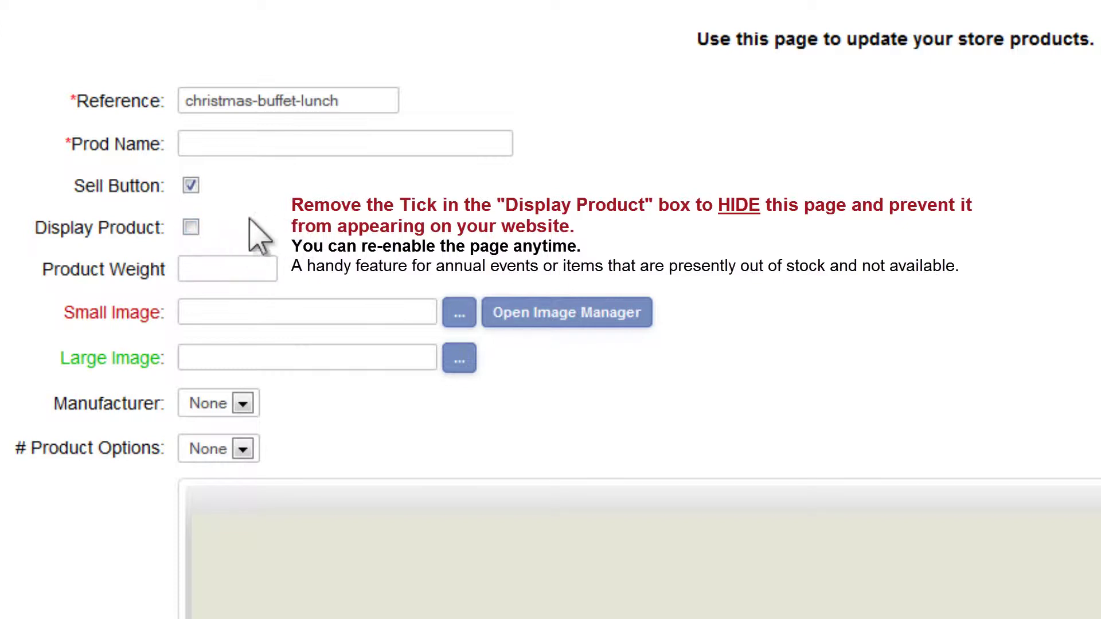
{"action": "left_click", "coordinate": [191, 228]}
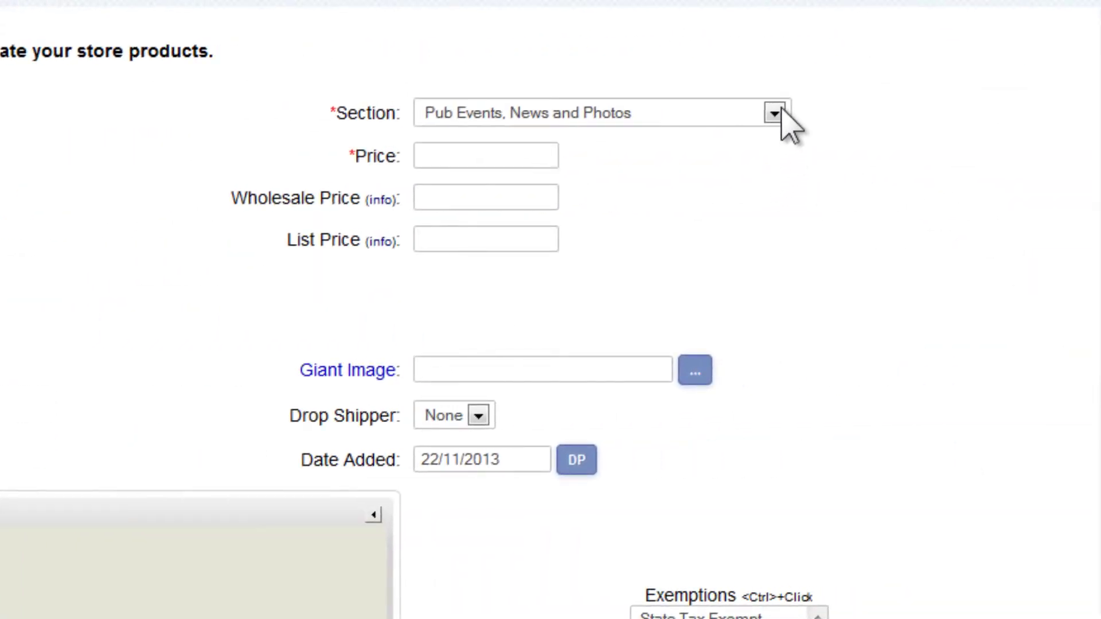
{"action": "left_click", "coordinate": [779, 112]}
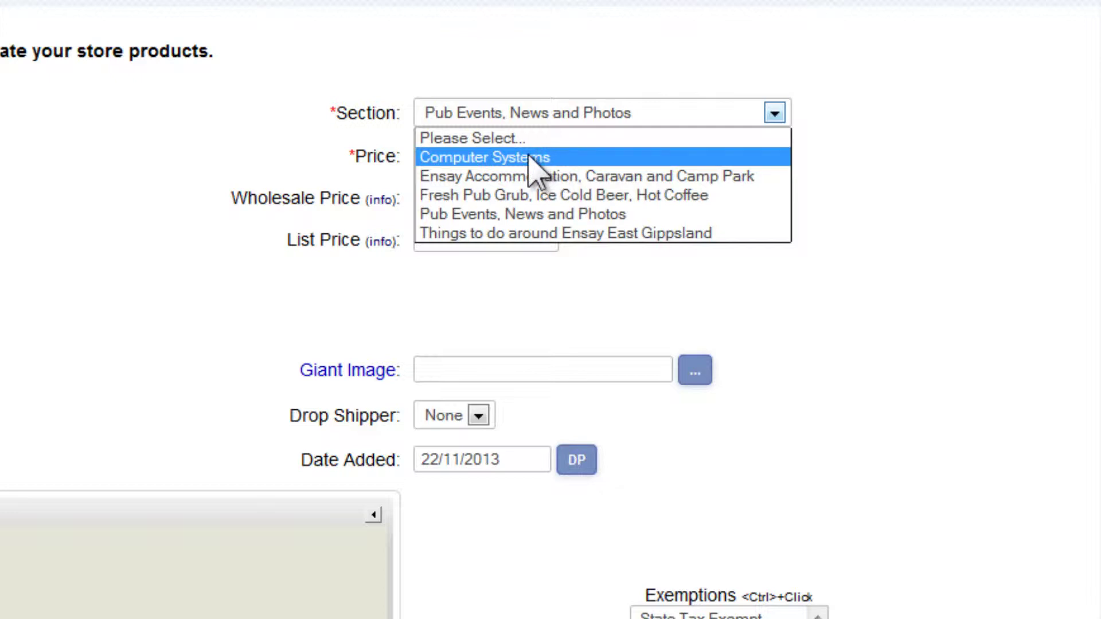
{"action": "left_click", "coordinate": [537, 214]}
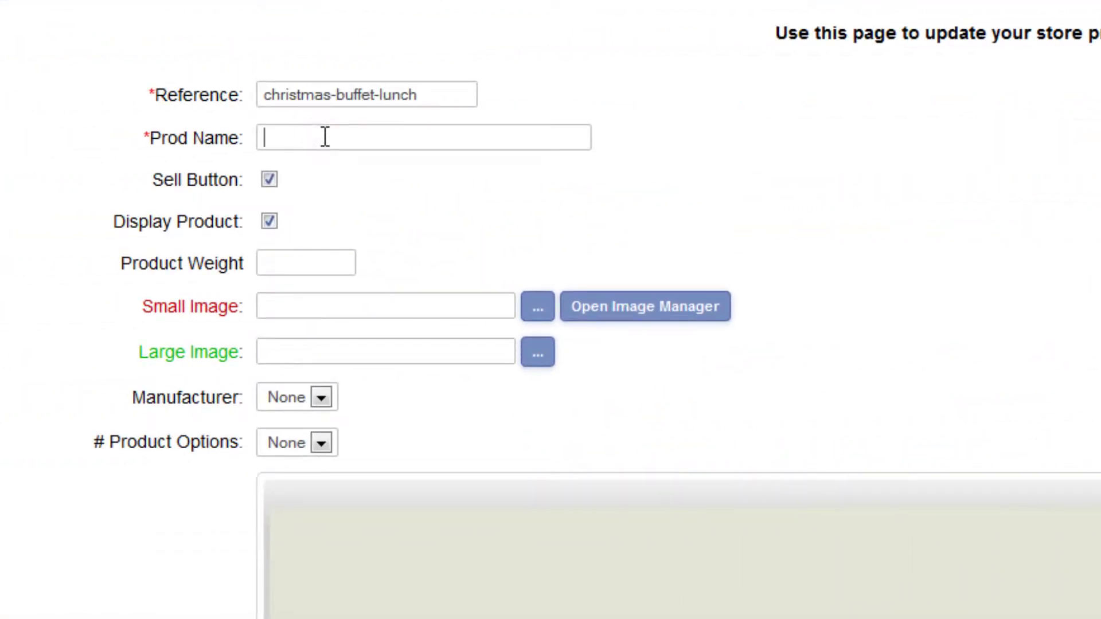
Enter Christmas Buffet Lunch Wednesday 25 December 2013 as the product name.
{"action": "type", "text": "Chris"}
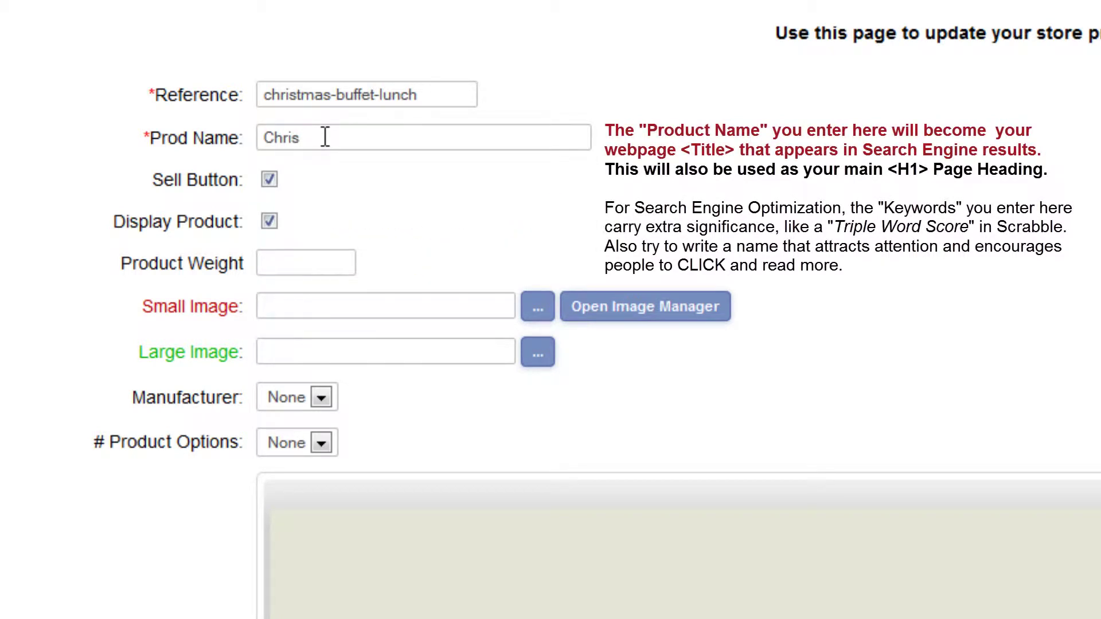
{"action": "type", "text": "tmas Buffet Lunch"}
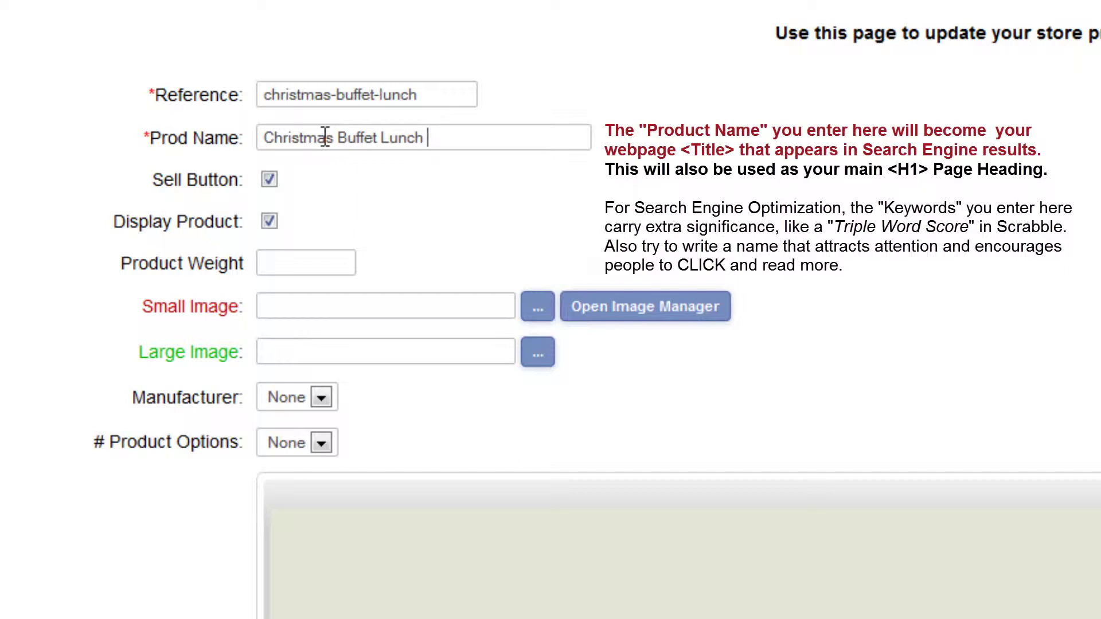
{"action": "type", "text": "Wednesday "}
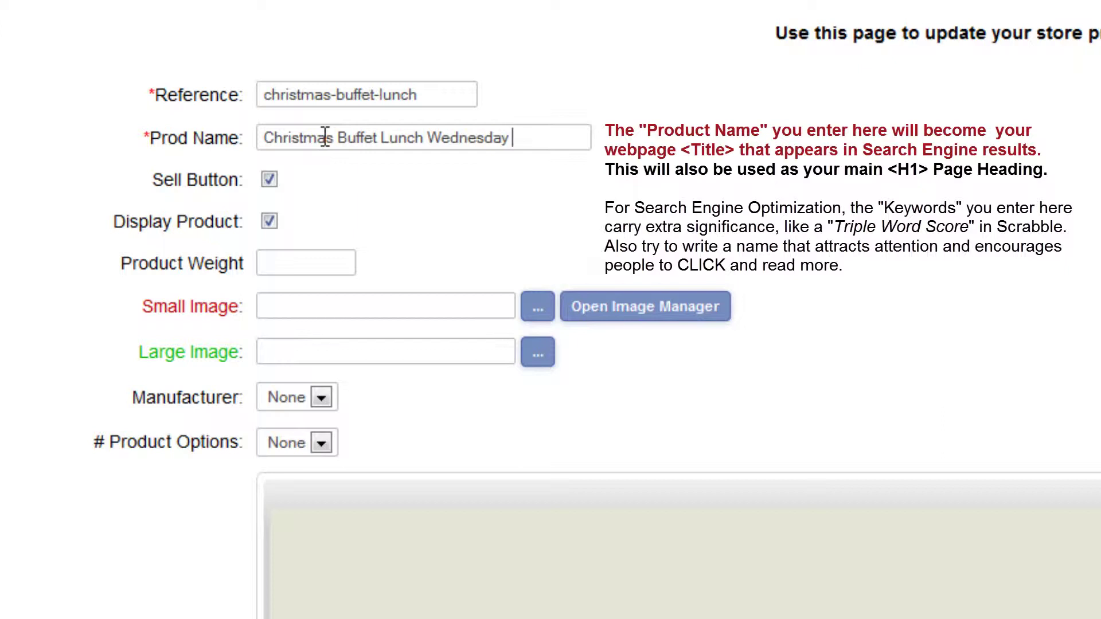
{"action": "type", "text": "25"}
{"action": "type", "text": " No"}
{"action": "key", "text": "BackSpace"}
{"action": "key", "text": "BackSpace"}
{"action": "type", "text": "December"}
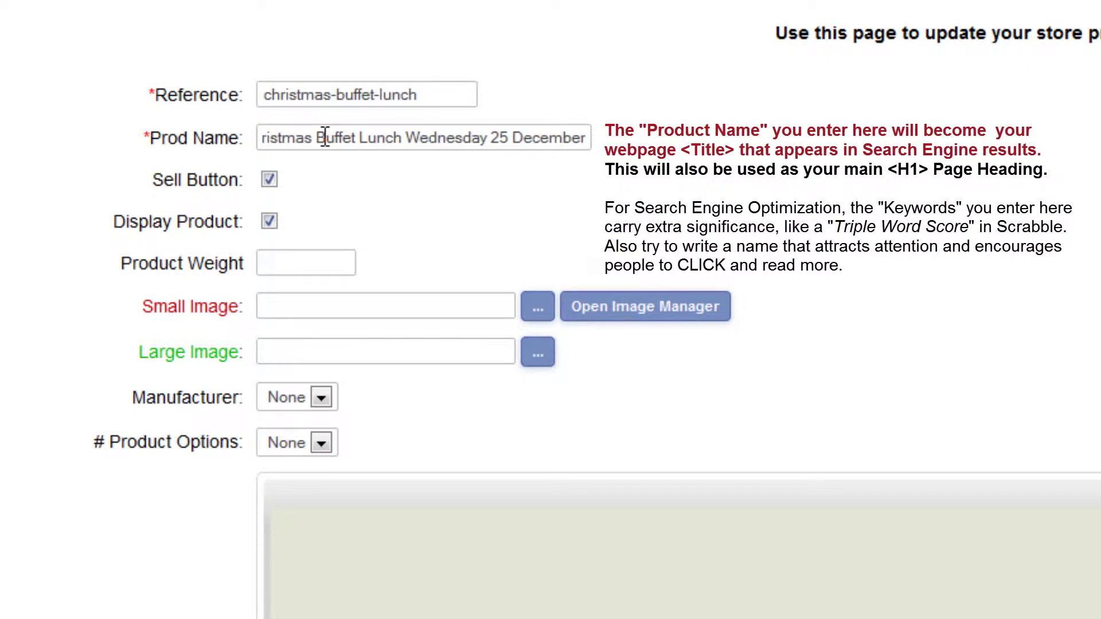
{"action": "type", "text": " 2013"}
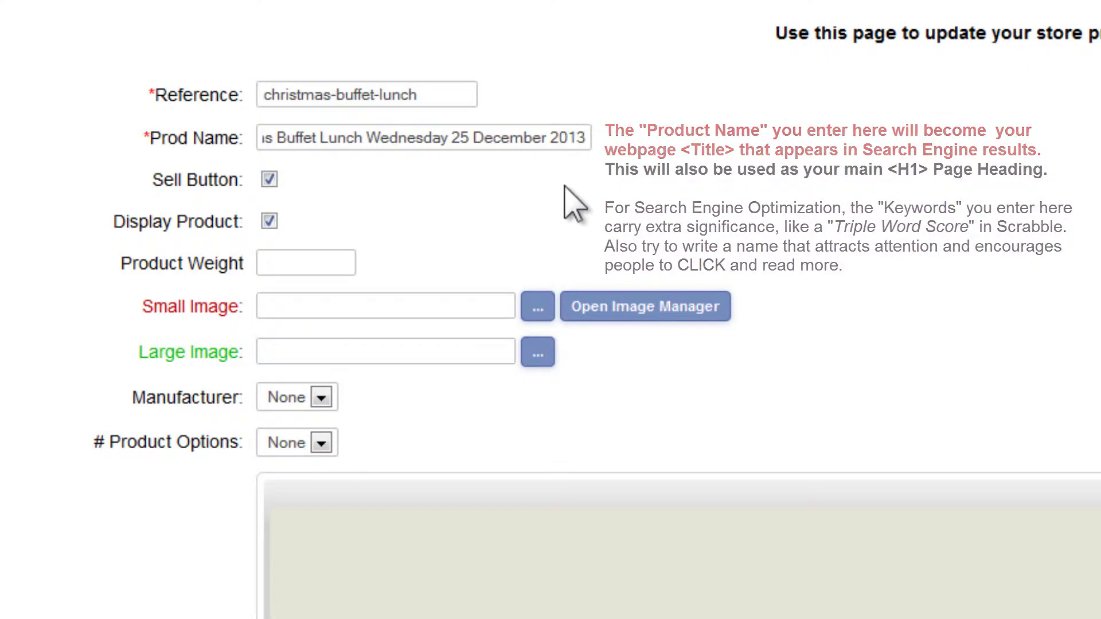
Set the product's price to 50.00.
{"action": "left_click", "coordinate": [728, 131]}
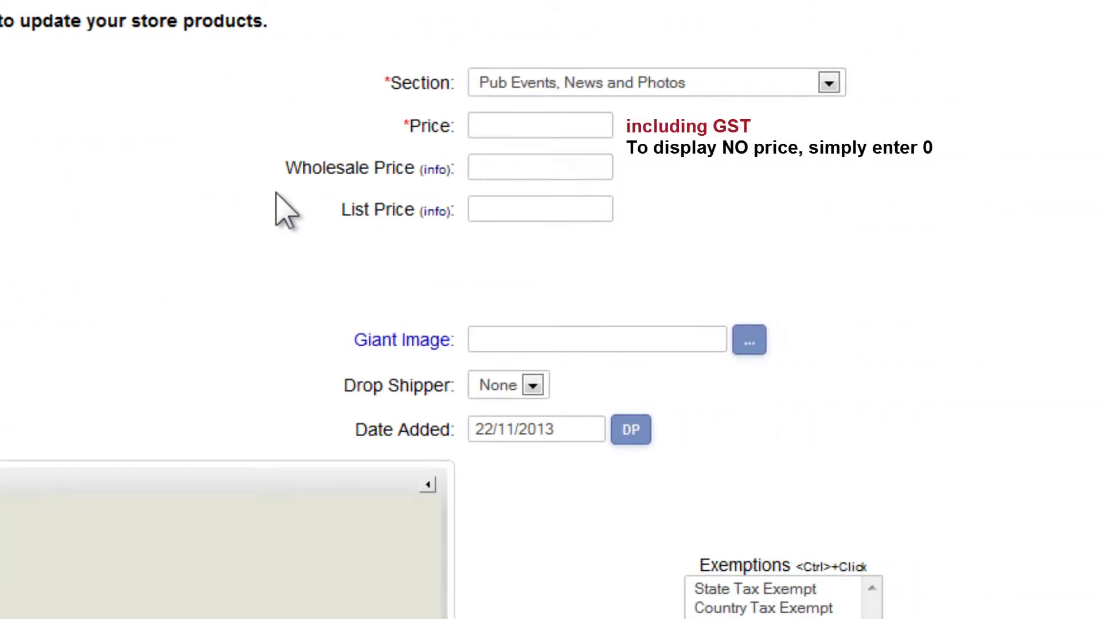
{"action": "type", "text": "50"}
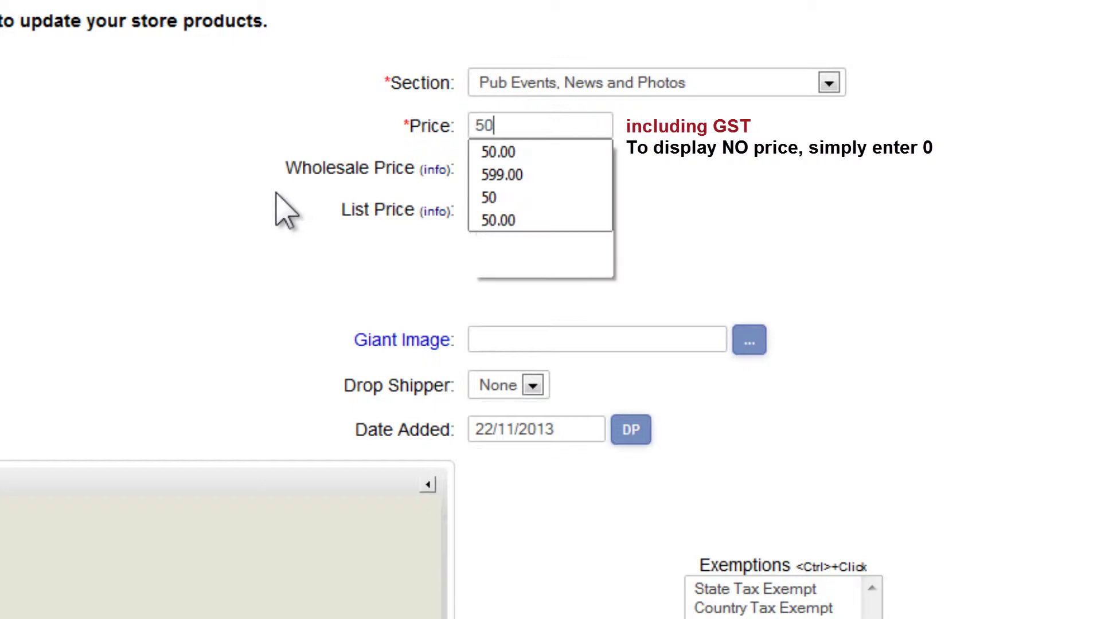
{"action": "type", "text": "."}
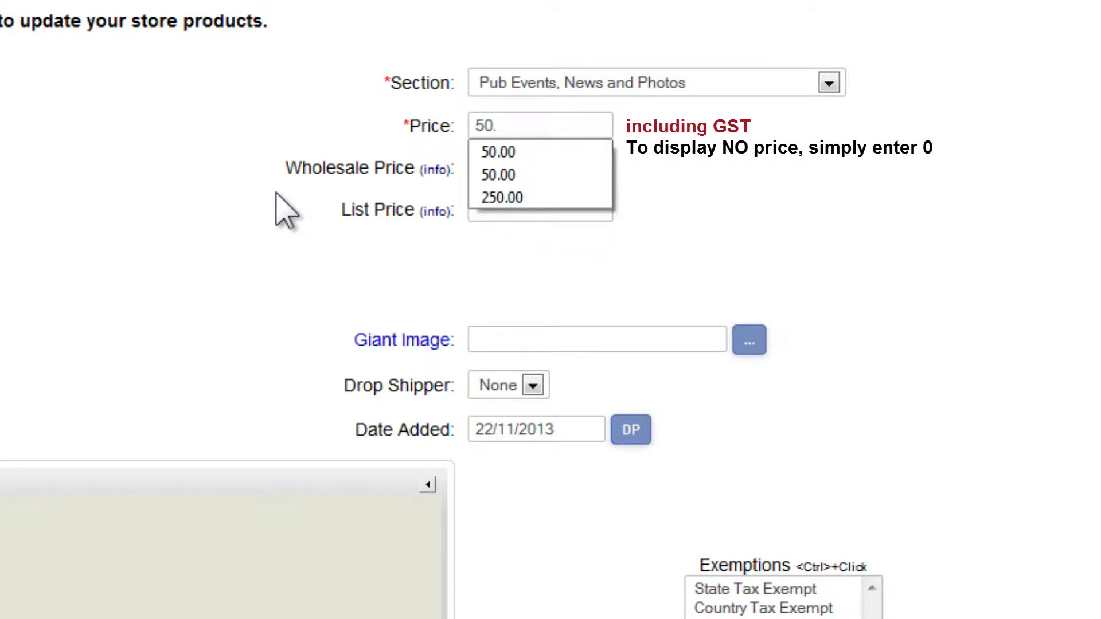
{"action": "type", "text": "00"}
{"action": "left_click", "coordinate": [226, 158]}
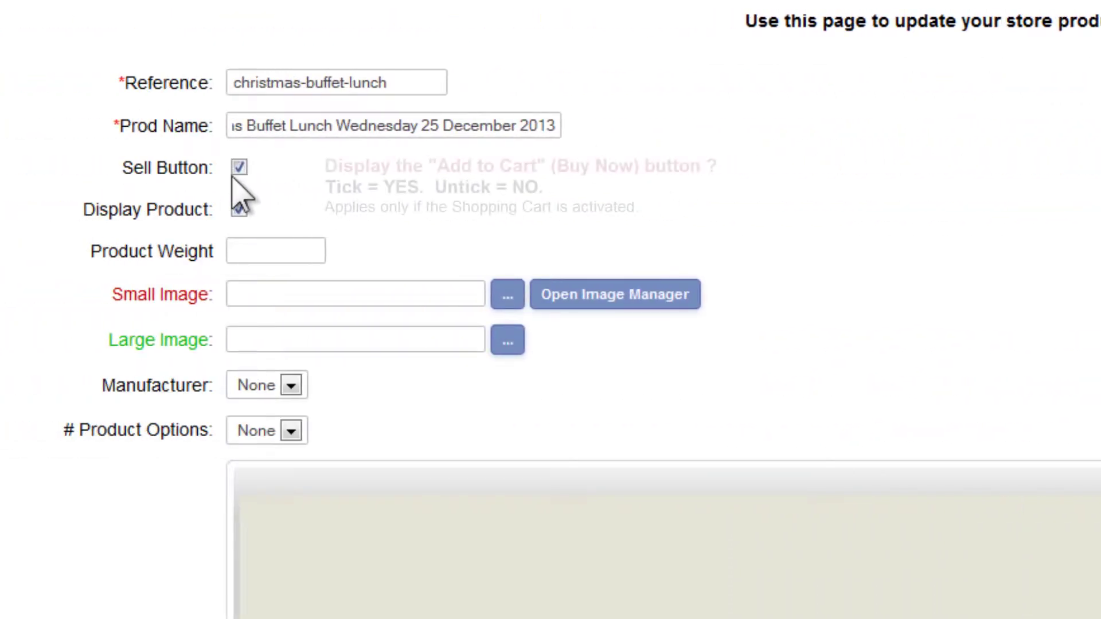
Turn the Sell Button option off and on twice, and turn Display Product off and on again.
{"action": "left_click", "coordinate": [240, 169]}
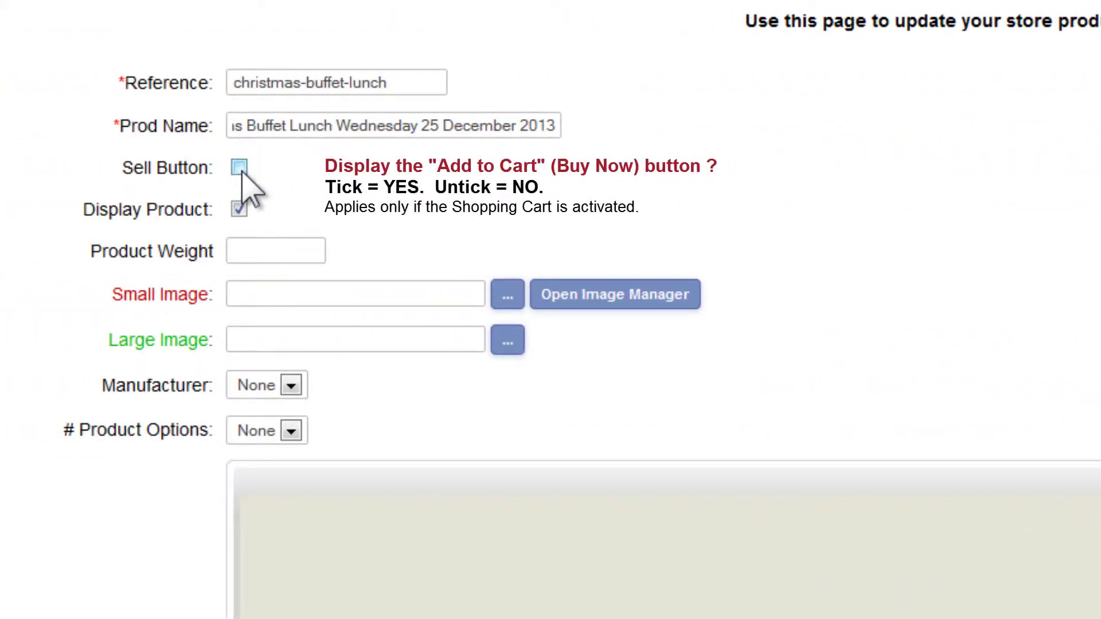
{"action": "left_click", "coordinate": [242, 170]}
{"action": "left_click", "coordinate": [240, 169]}
{"action": "left_click", "coordinate": [239, 167]}
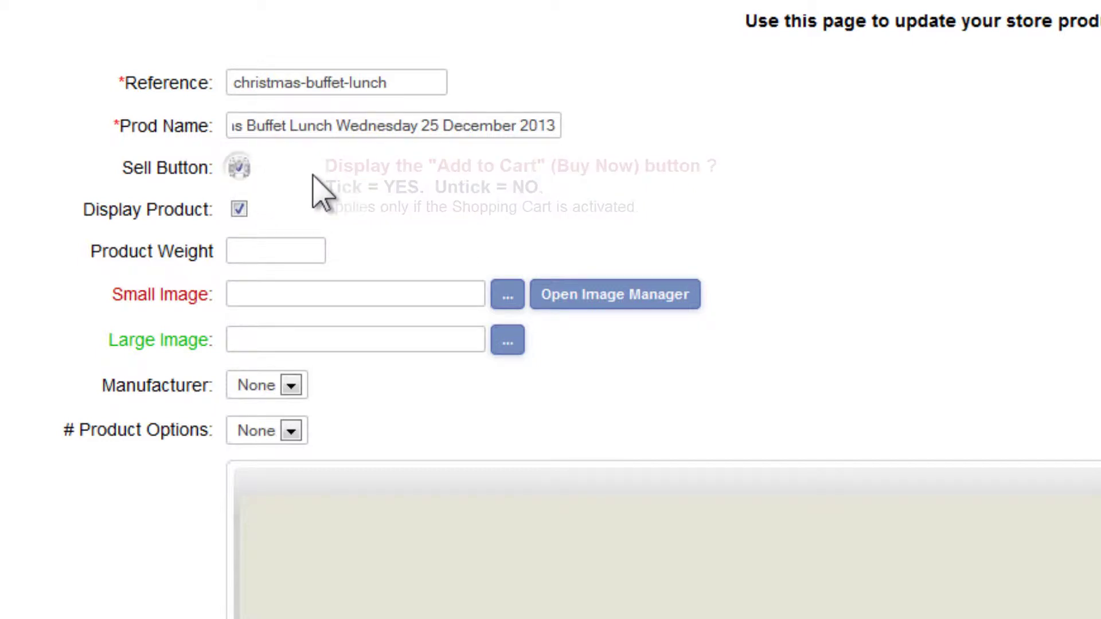
{"action": "left_click", "coordinate": [240, 210]}
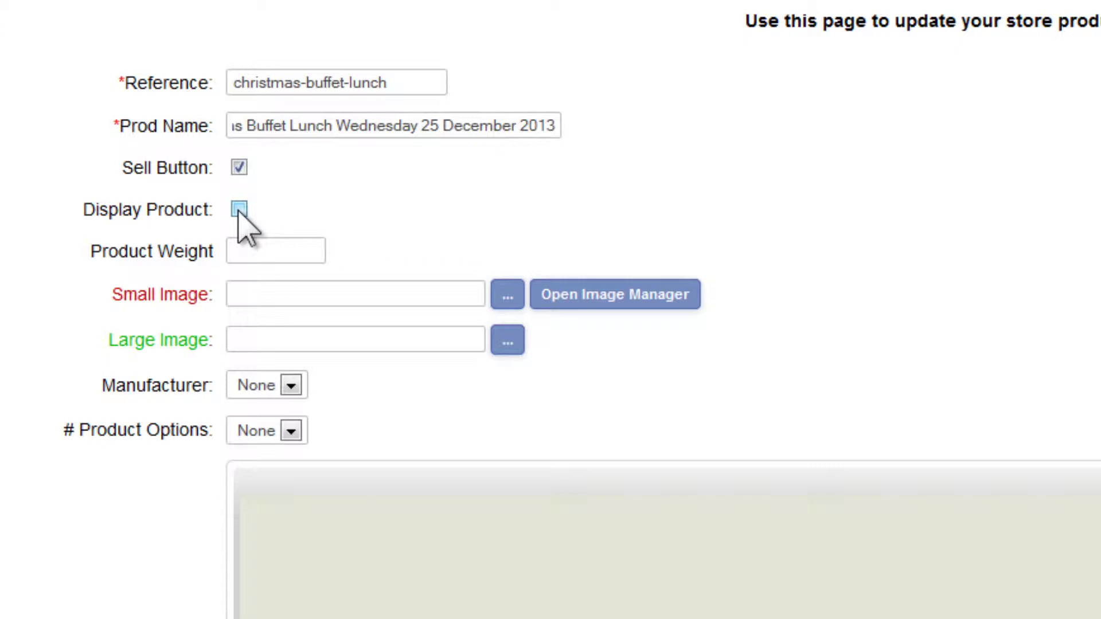
{"action": "left_click", "coordinate": [240, 209]}
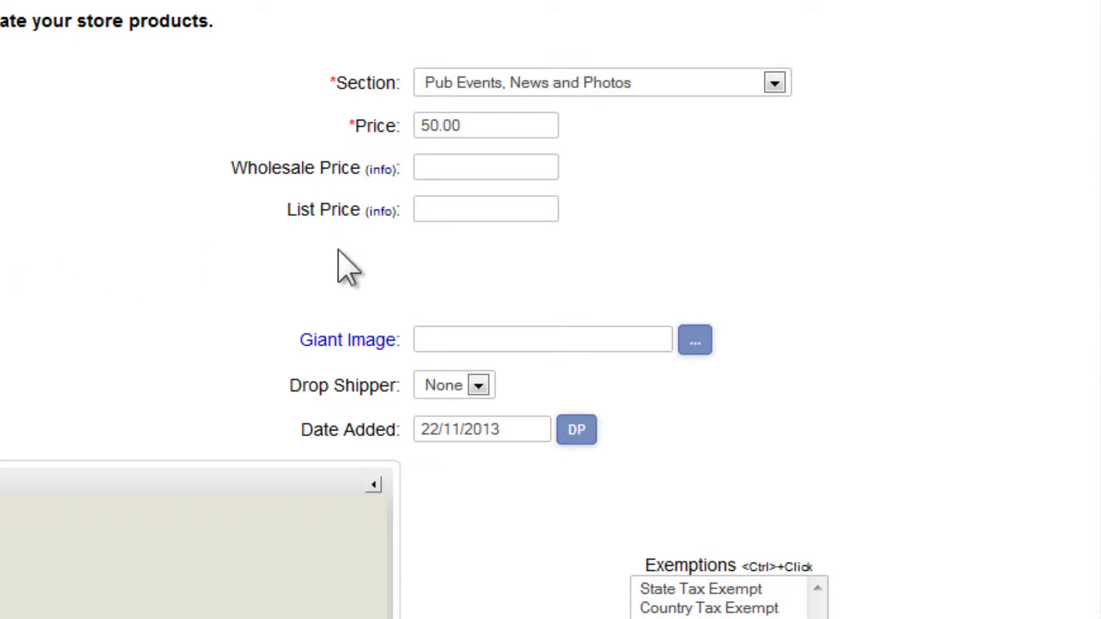
Enter 60 as the product's list price and clear the field again.
{"action": "left_click", "coordinate": [436, 211]}
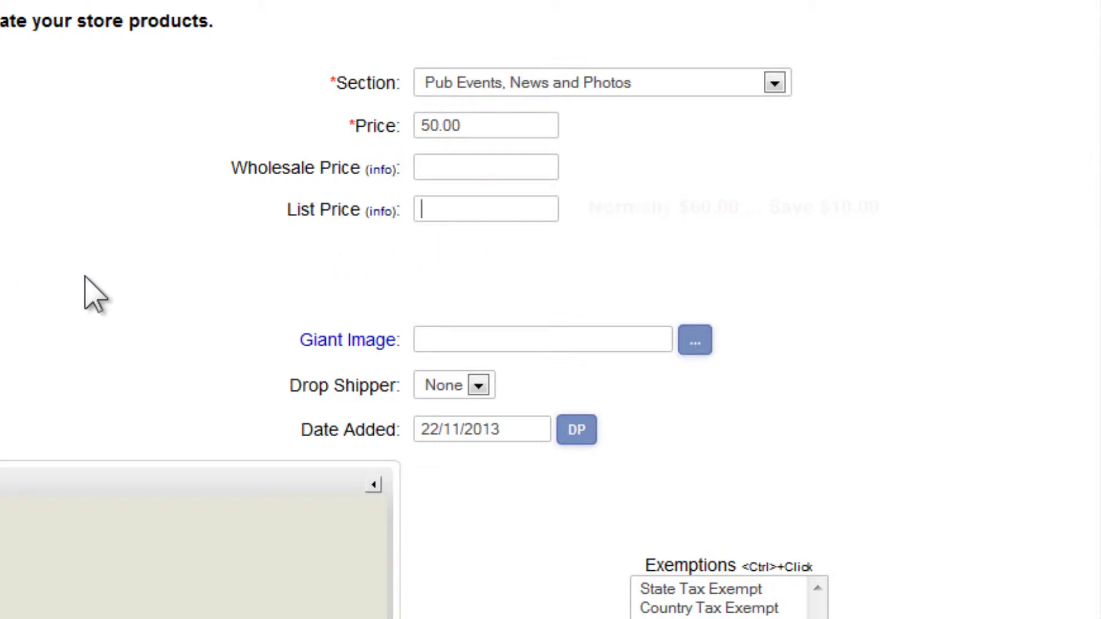
{"action": "type", "text": "60"}
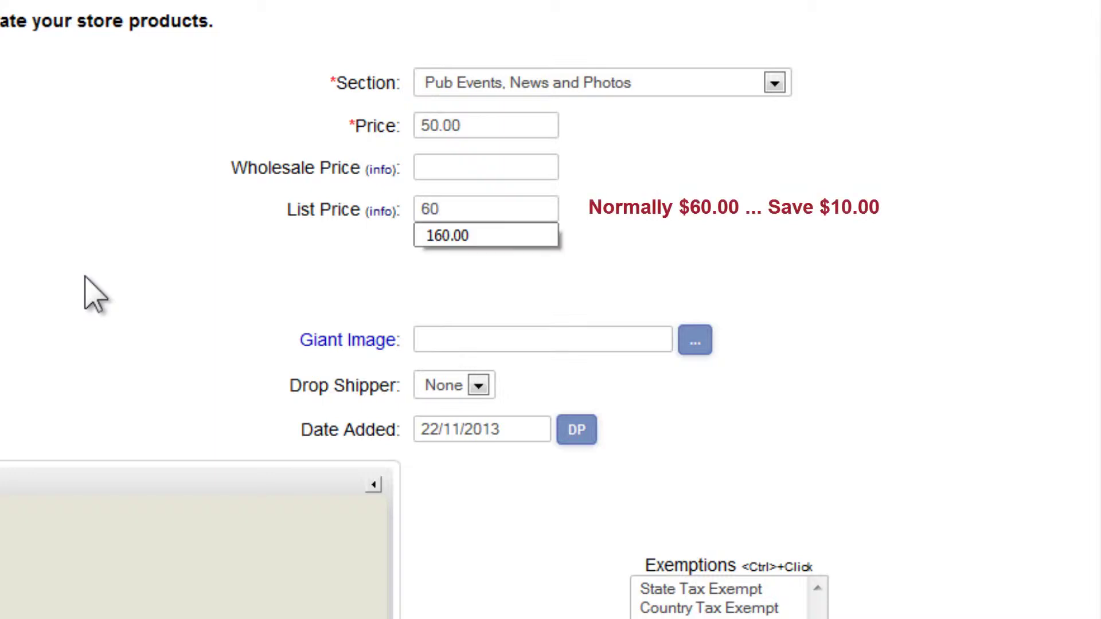
{"action": "left_click", "coordinate": [91, 297]}
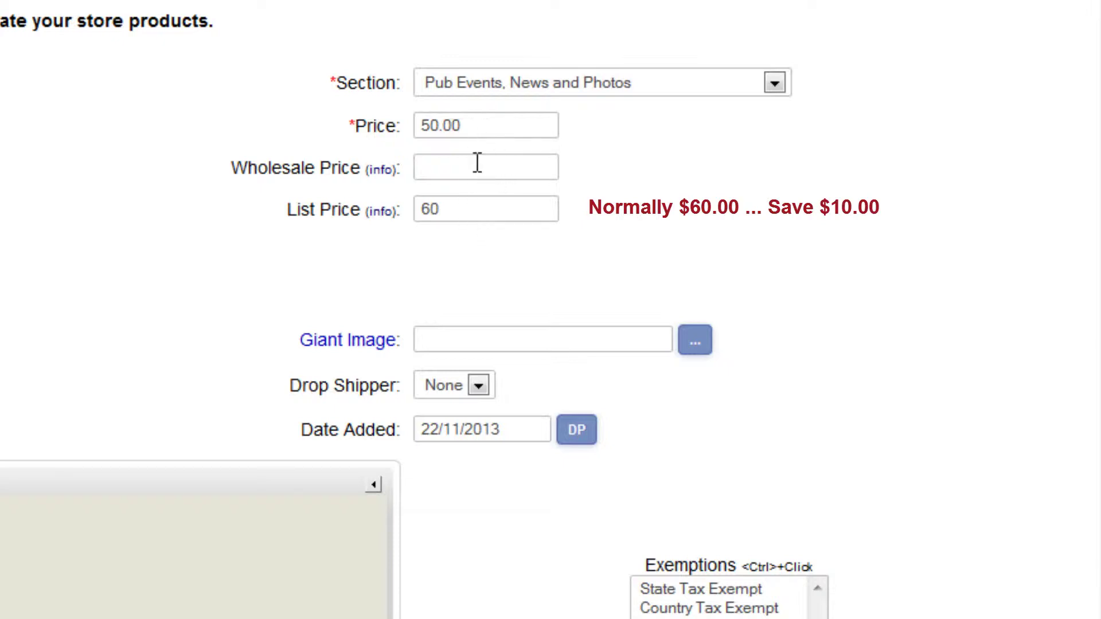
{"action": "double_click", "coordinate": [456, 210]}
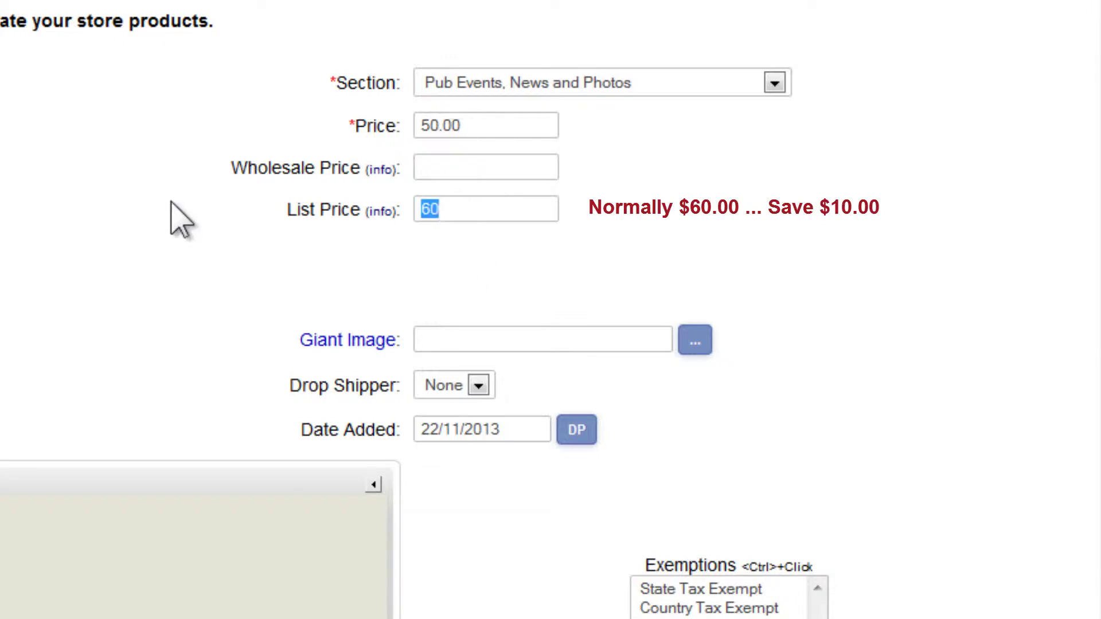
{"action": "key", "text": "BackSpace"}
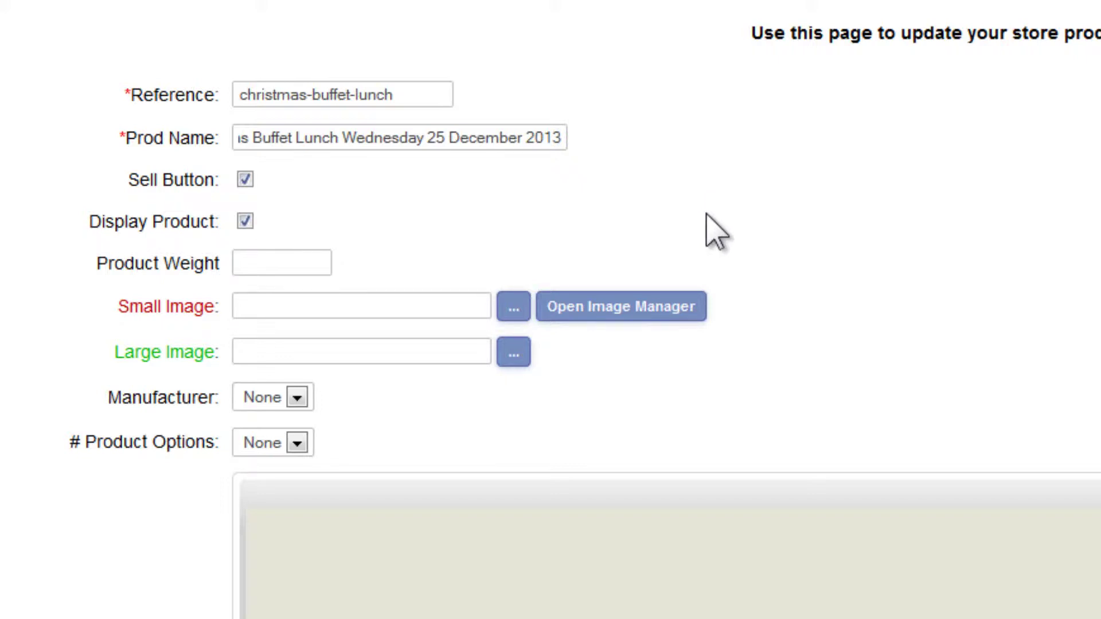
Open the product's Image Manager, and preview christmas-buffet-lunch.jpg from the Categories+Products pictures folder in Windows Explorer.
{"action": "left_click", "coordinate": [600, 308]}
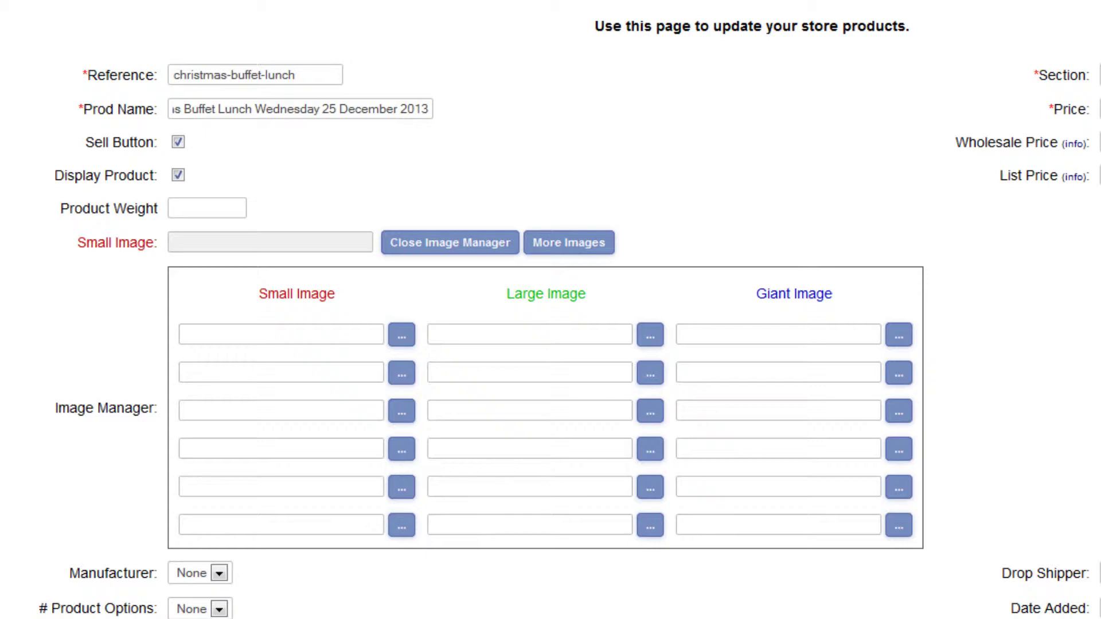
{"action": "left_click", "coordinate": [23, 608]}
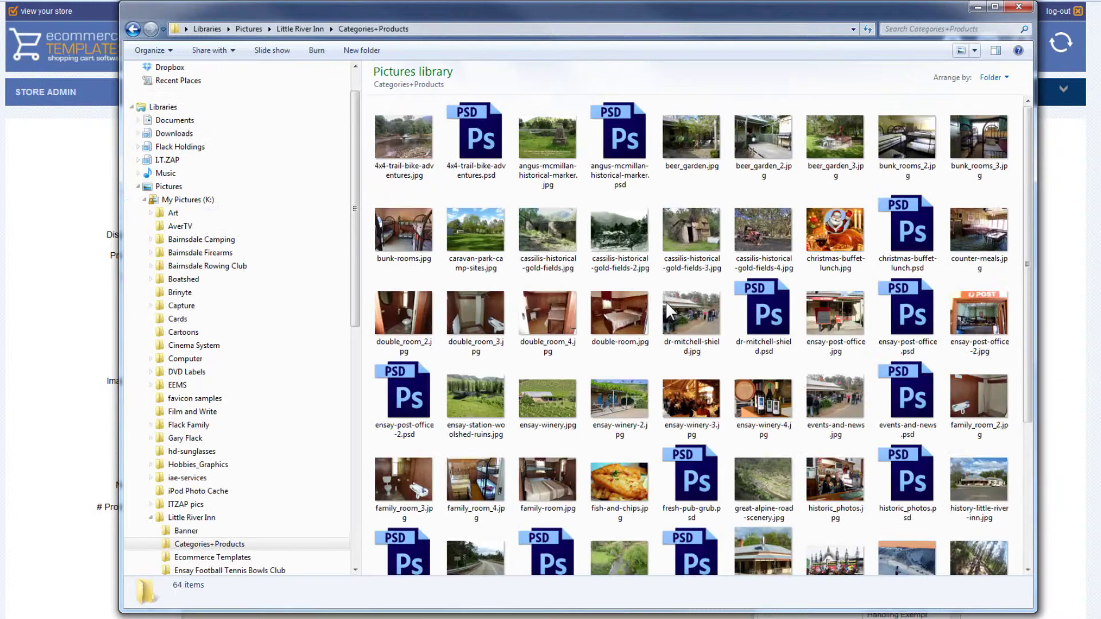
{"action": "left_click", "coordinate": [838, 251]}
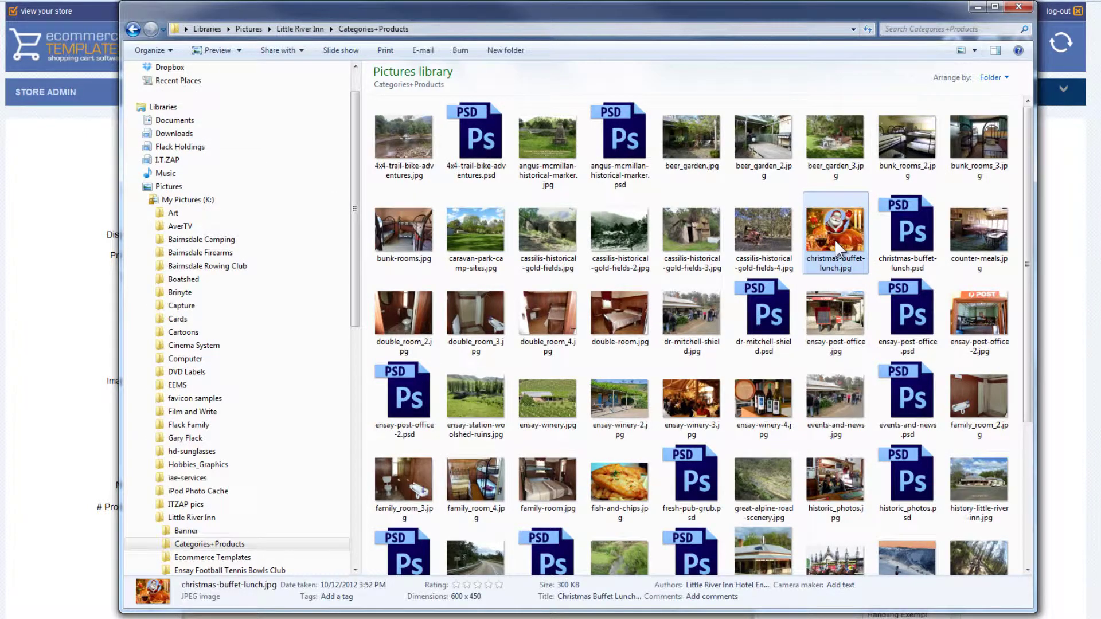
{"action": "double_click", "coordinate": [835, 239]}
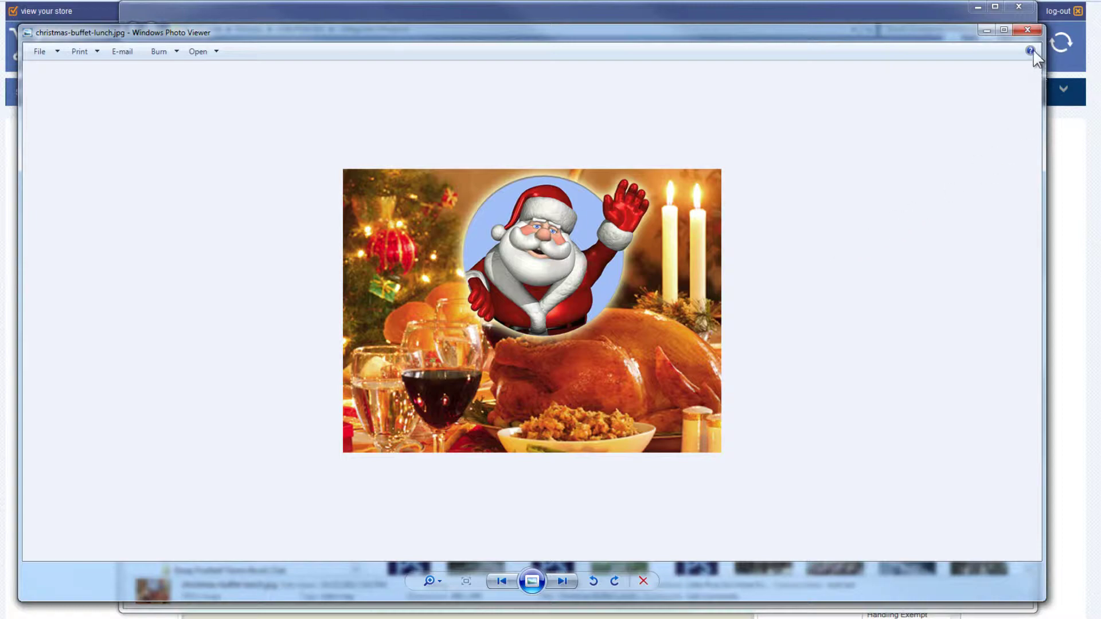
{"action": "left_click", "coordinate": [1031, 33]}
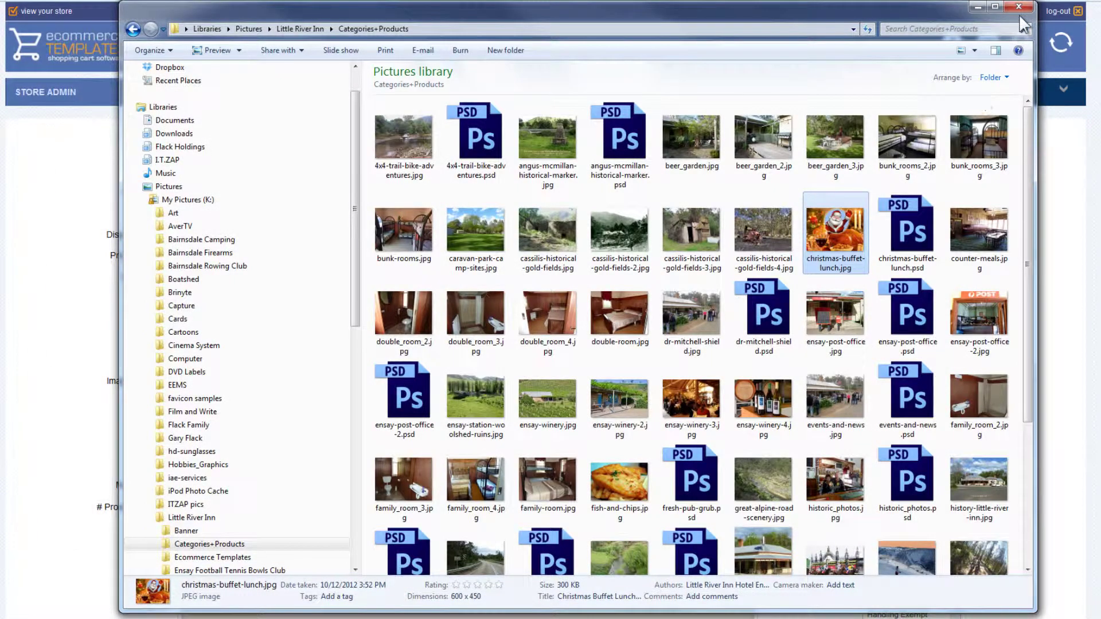
{"action": "left_click", "coordinate": [1020, 8]}
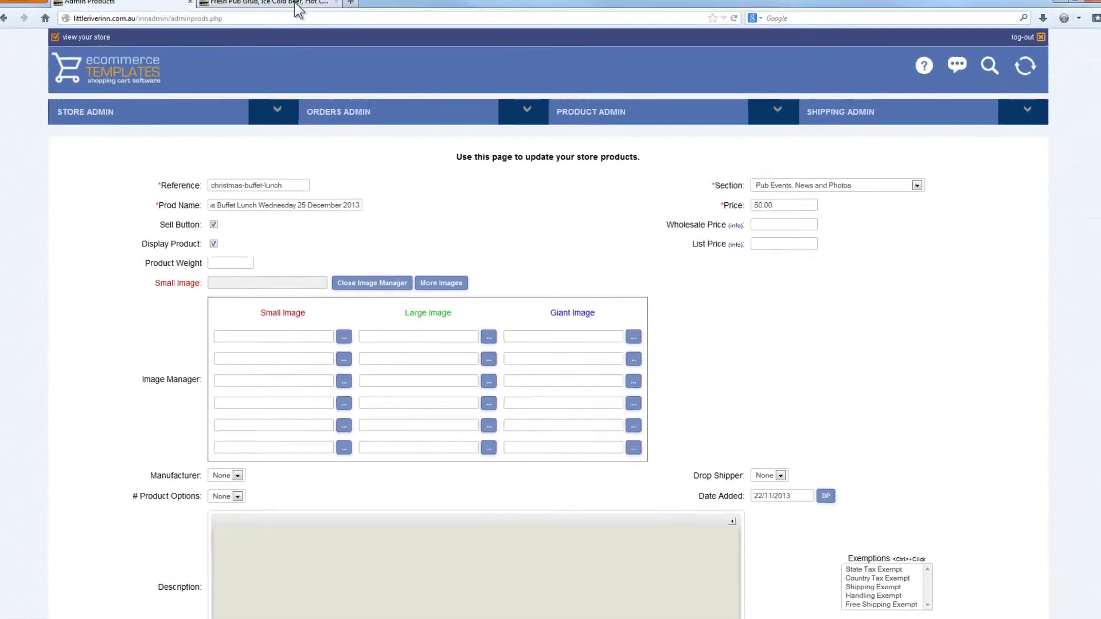
Examine the pixel dimensions of the fish and chips thumbnail on the site's Fresh Pub Grub page.
{"action": "left_click", "coordinate": [298, 7]}
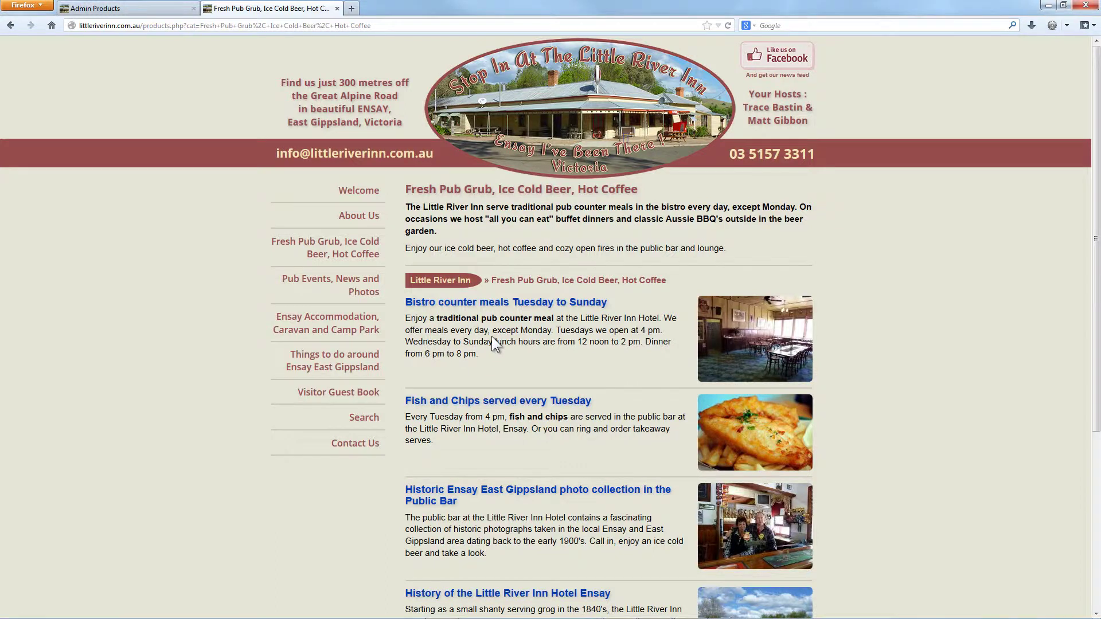
{"action": "scroll", "coordinate": [492, 336], "scroll_direction": "down", "scroll_amount": 2}
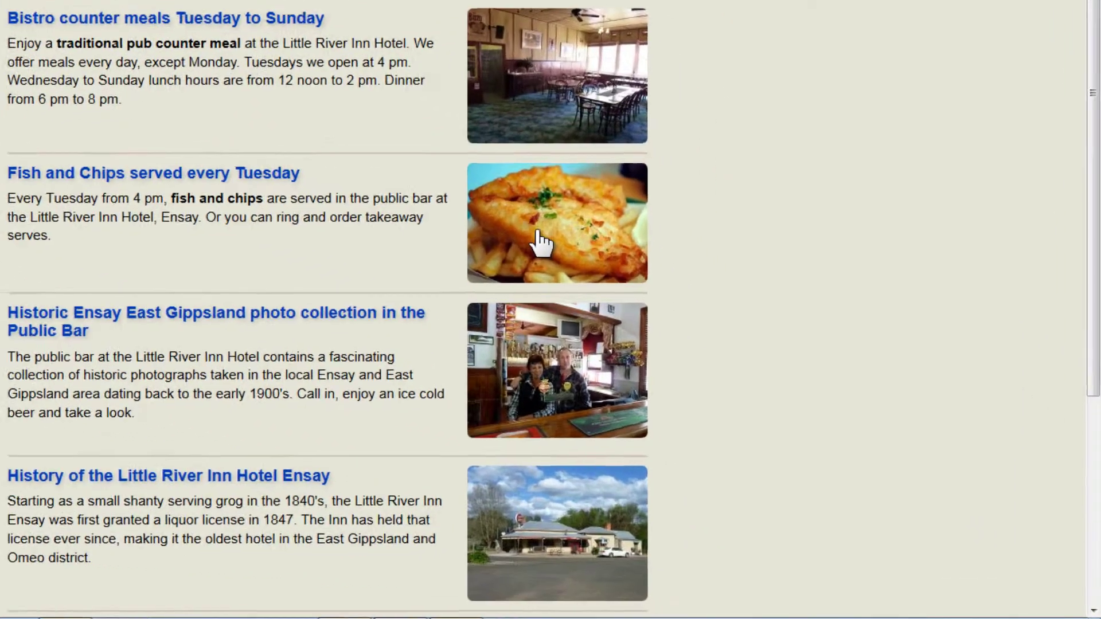
{"action": "right_click", "coordinate": [742, 374]}
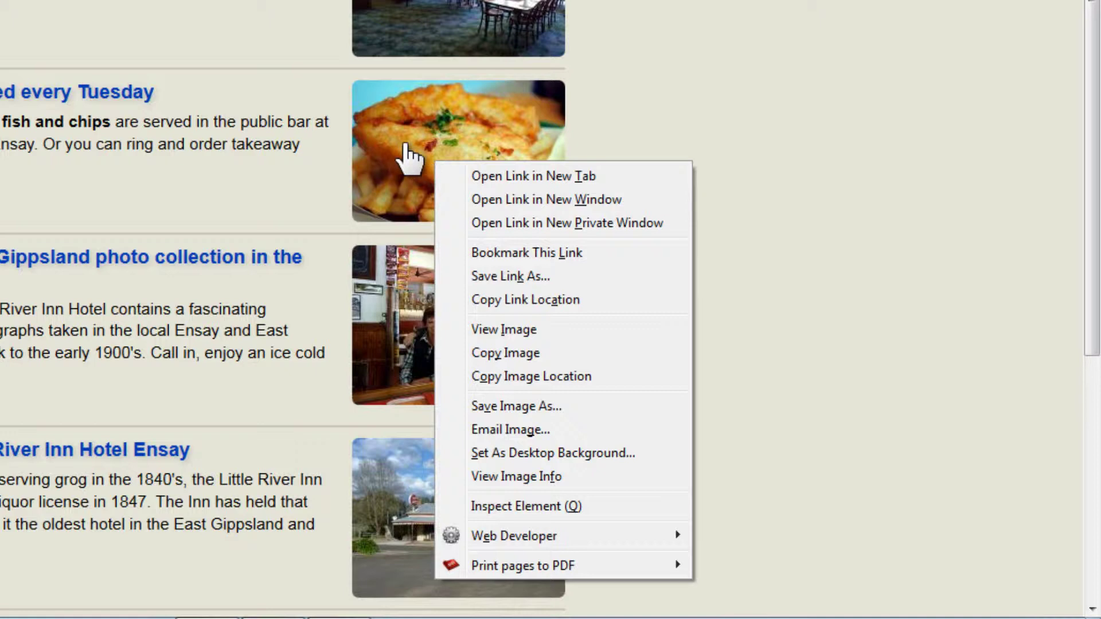
{"action": "left_click", "coordinate": [534, 476]}
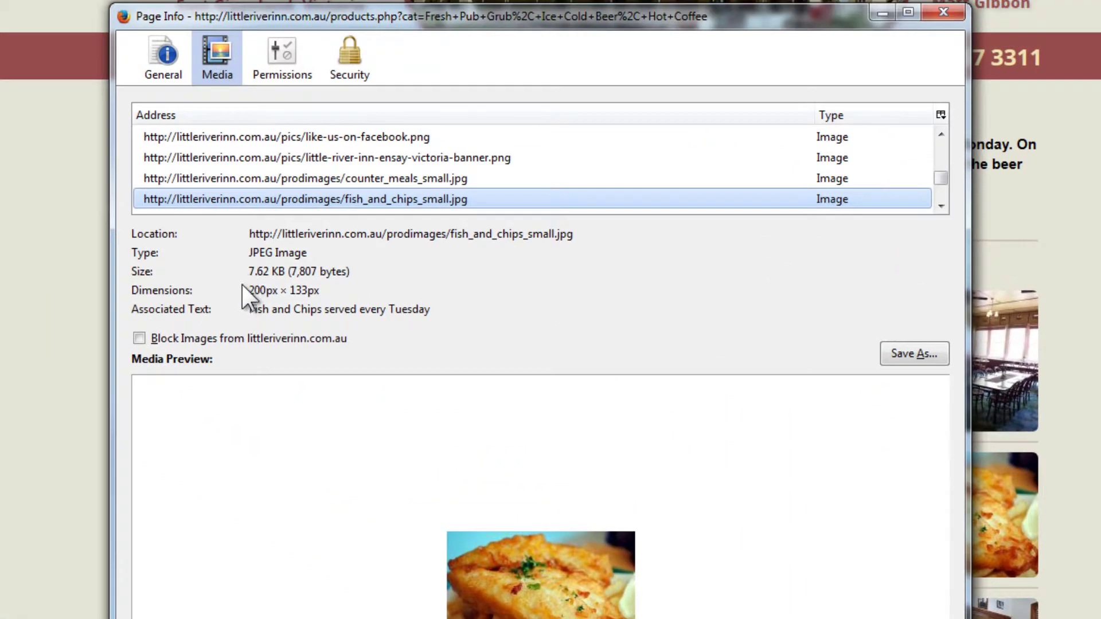
{"action": "double_click", "coordinate": [255, 290]}
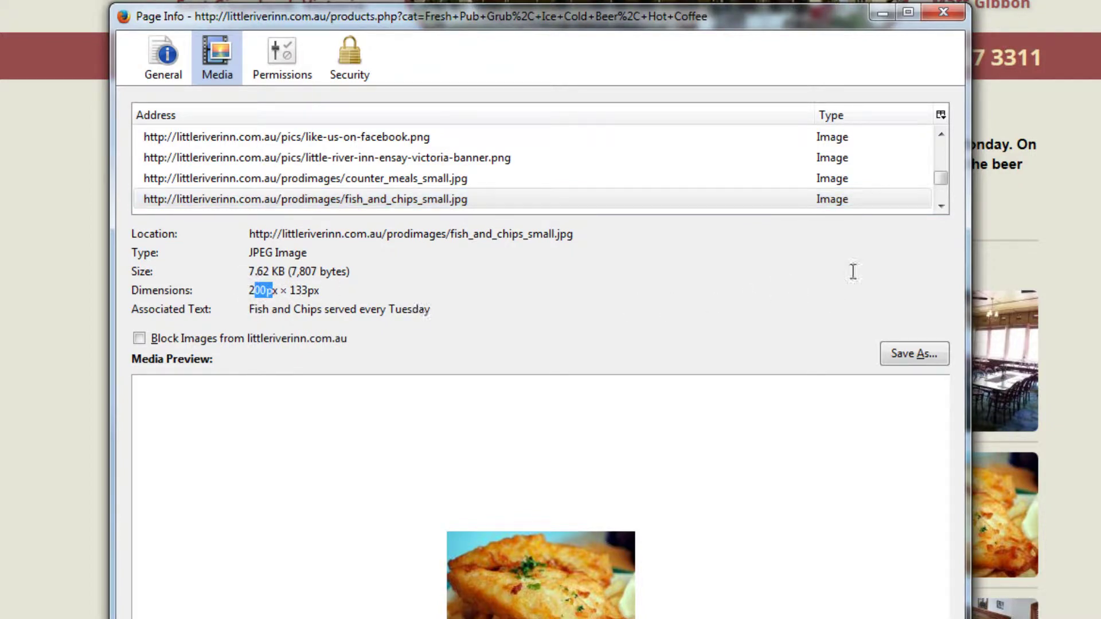
{"action": "left_click", "coordinate": [938, 15]}
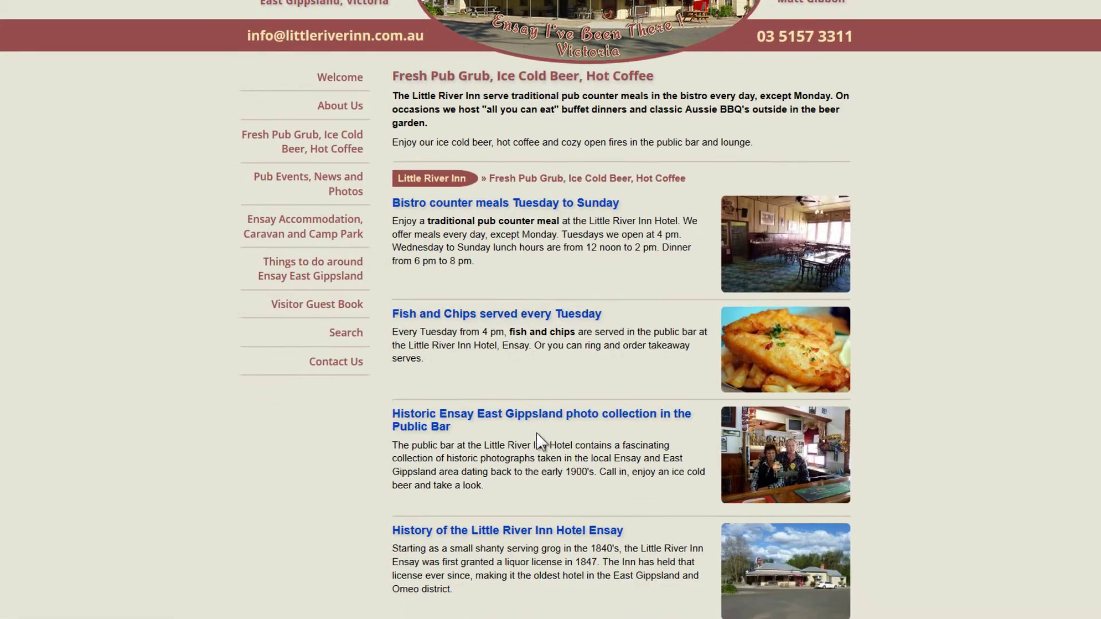
Examine the image information of the large photo on the History of the Little River Inn Hotel Ensay page.
{"action": "left_click", "coordinate": [542, 533]}
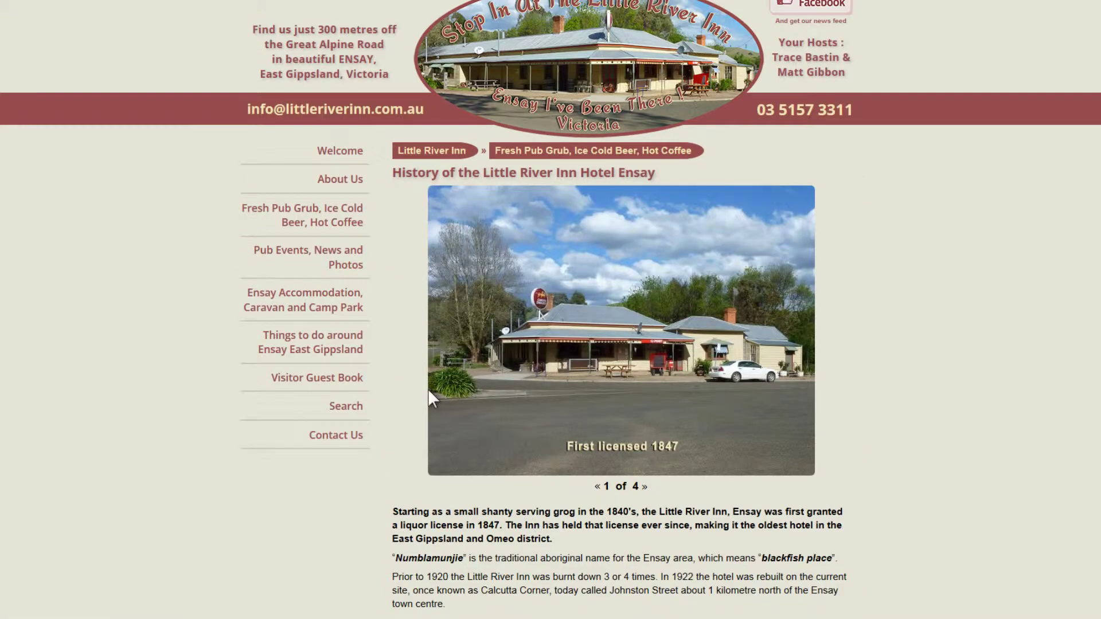
{"action": "right_click", "coordinate": [638, 347]}
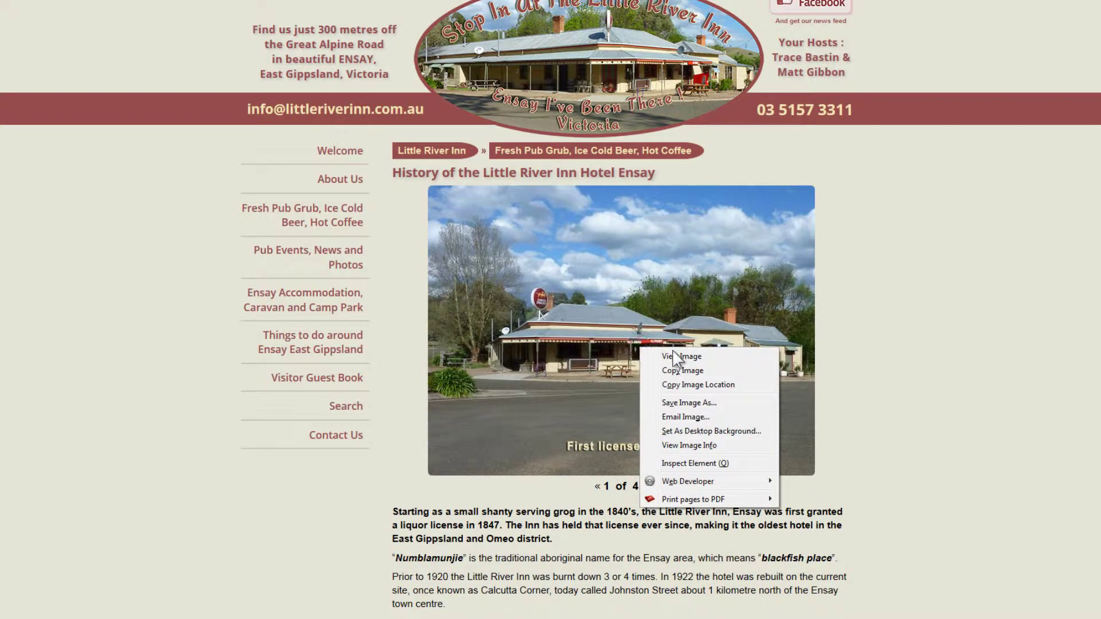
{"action": "left_click", "coordinate": [692, 446]}
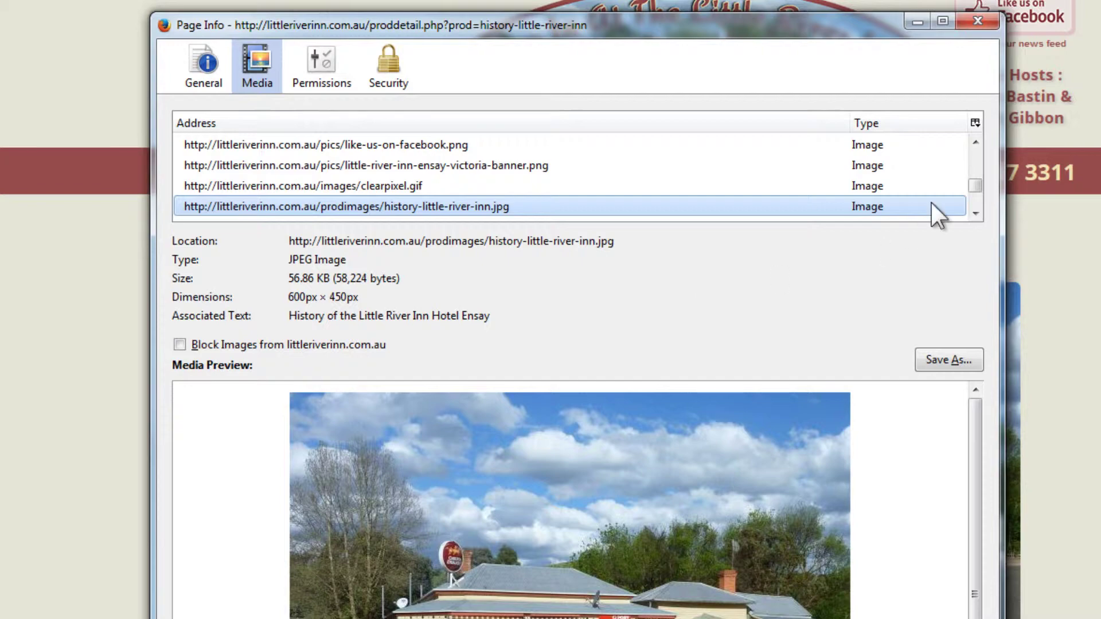
{"action": "left_click", "coordinate": [988, 25]}
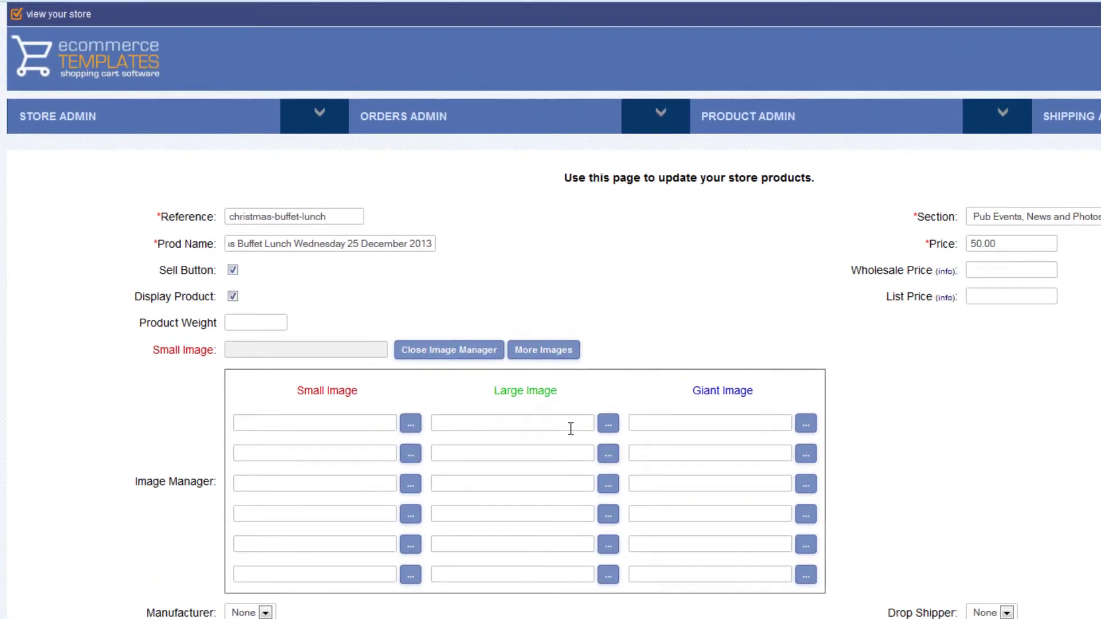
Open the upload window for the first large image, enlarge it, and choose christmas-buffet-lunch.jpg from the Categories+Products folder as the local image.
{"action": "left_click", "coordinate": [607, 426]}
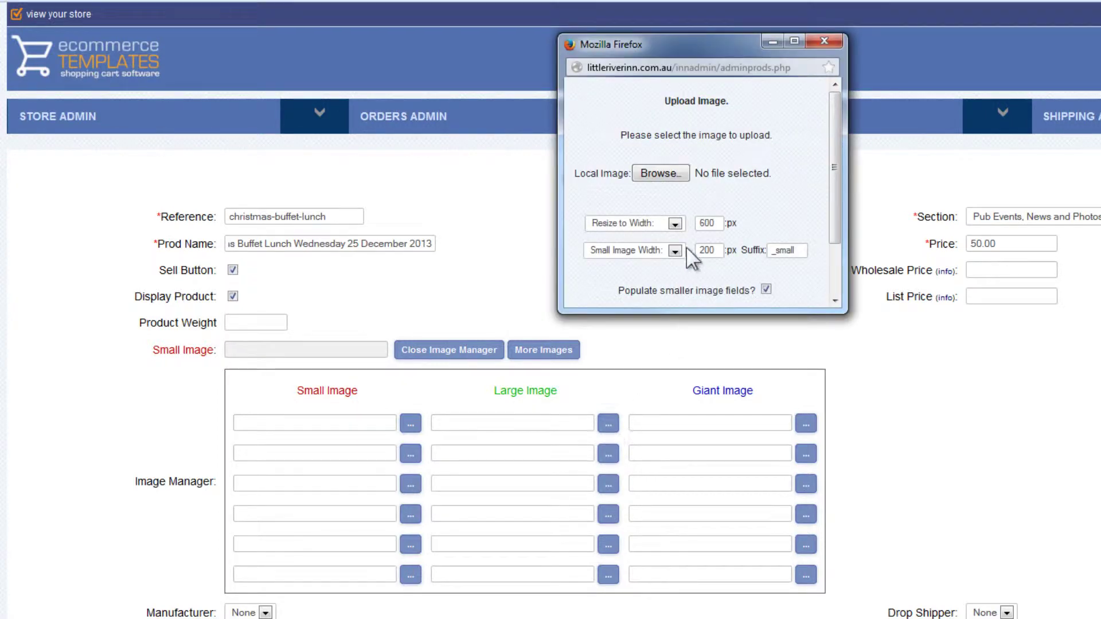
{"action": "left_click_drag", "start_coordinate": [713, 44], "coordinate": [677, 173]}
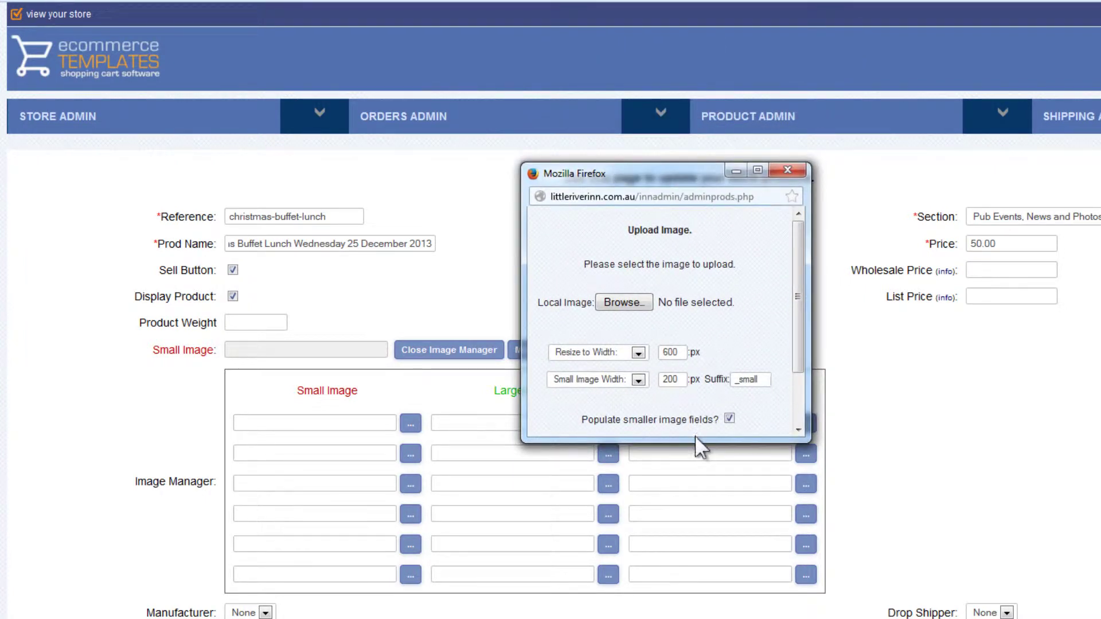
{"action": "left_click_drag", "start_coordinate": [693, 440], "coordinate": [692, 513]}
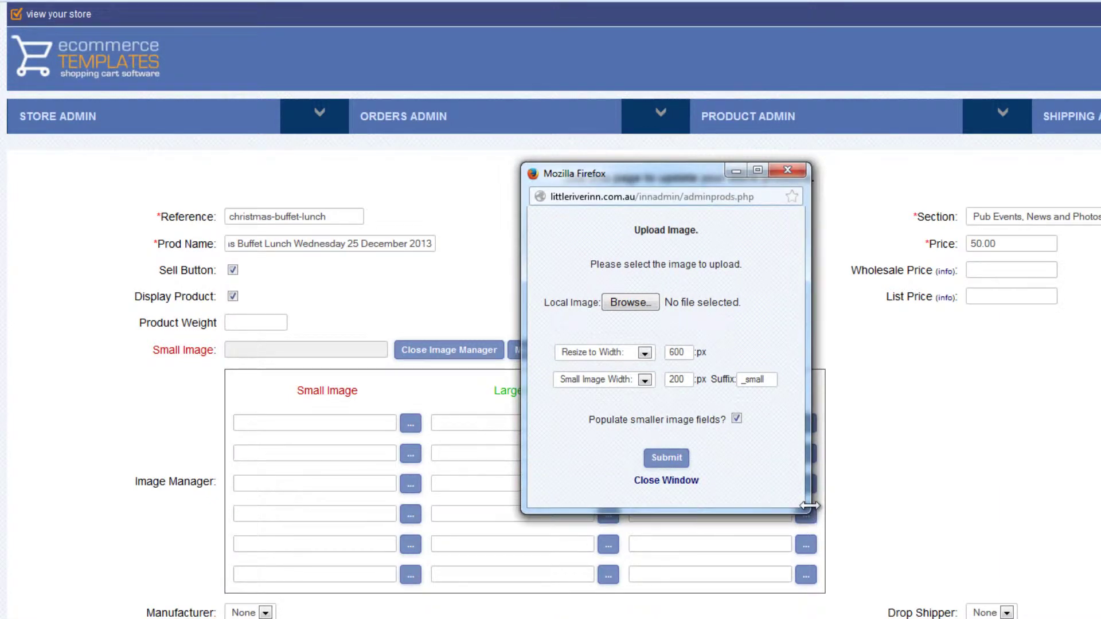
{"action": "left_click_drag", "start_coordinate": [809, 506], "coordinate": [853, 505]}
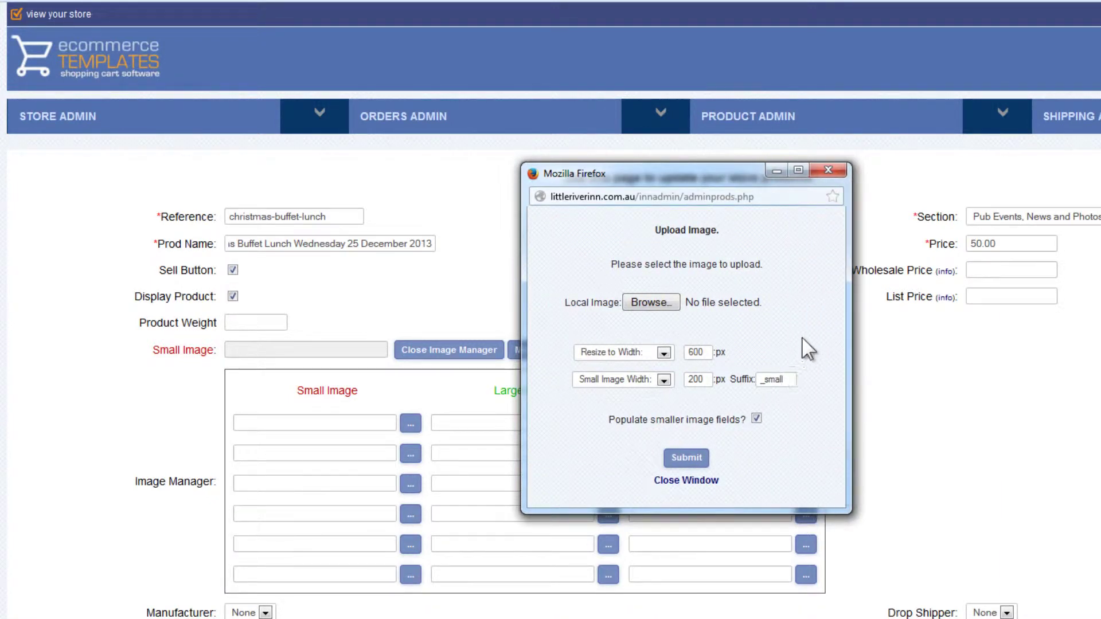
{"action": "left_click", "coordinate": [651, 303]}
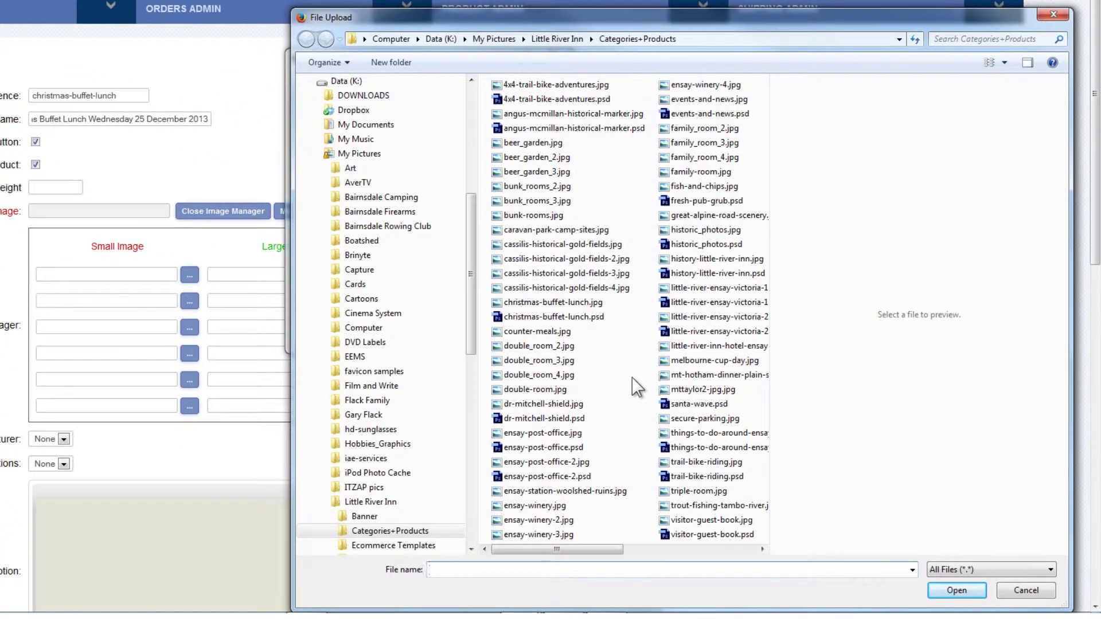
{"action": "left_click", "coordinate": [559, 304]}
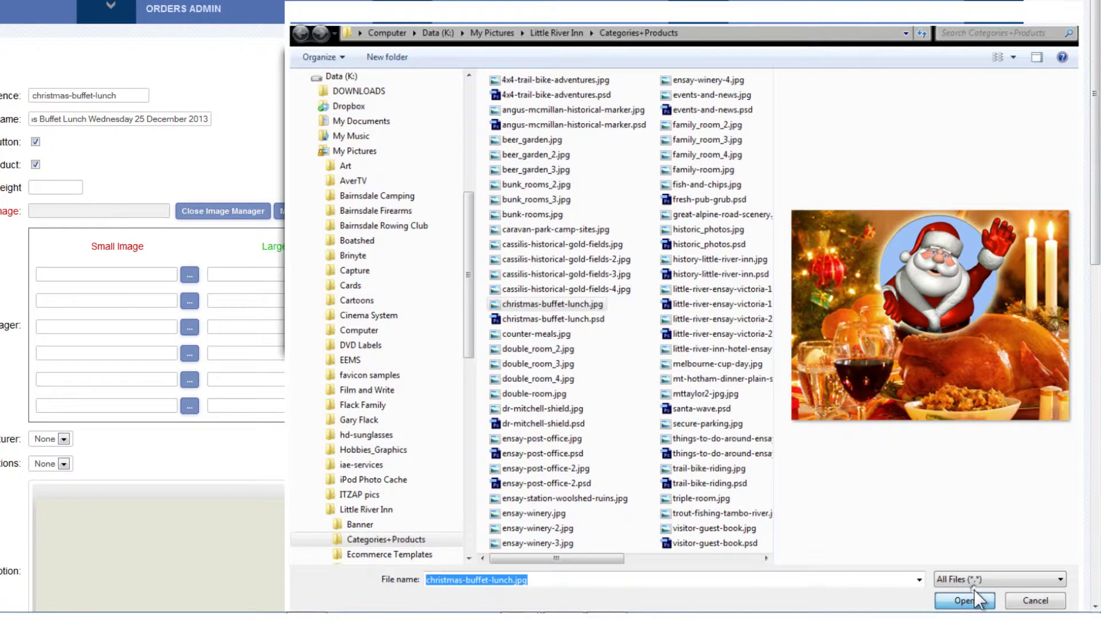
{"action": "left_click", "coordinate": [975, 590]}
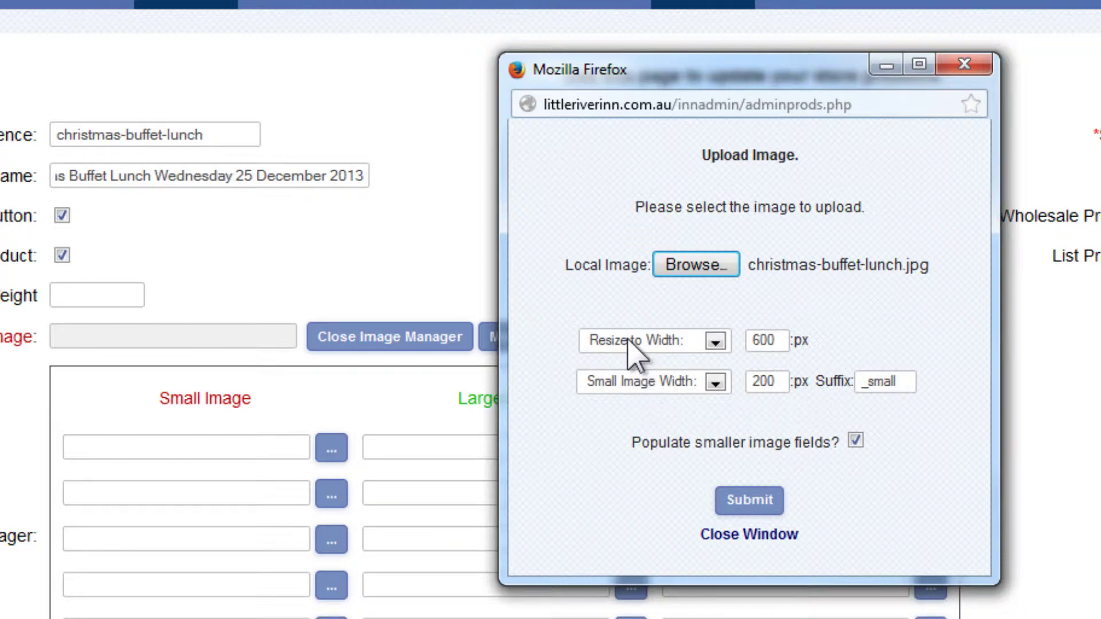
Keep the Resize to Width option, try 500 px as the image width and set it back to 600 px.
{"action": "left_click", "coordinate": [715, 343]}
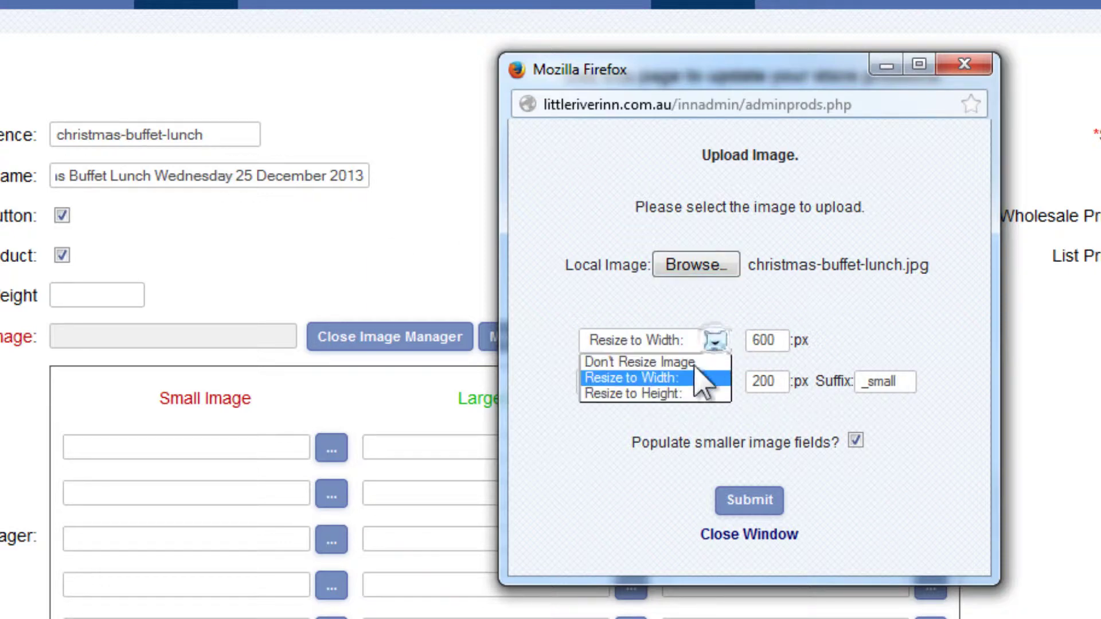
{"action": "left_click", "coordinate": [685, 380]}
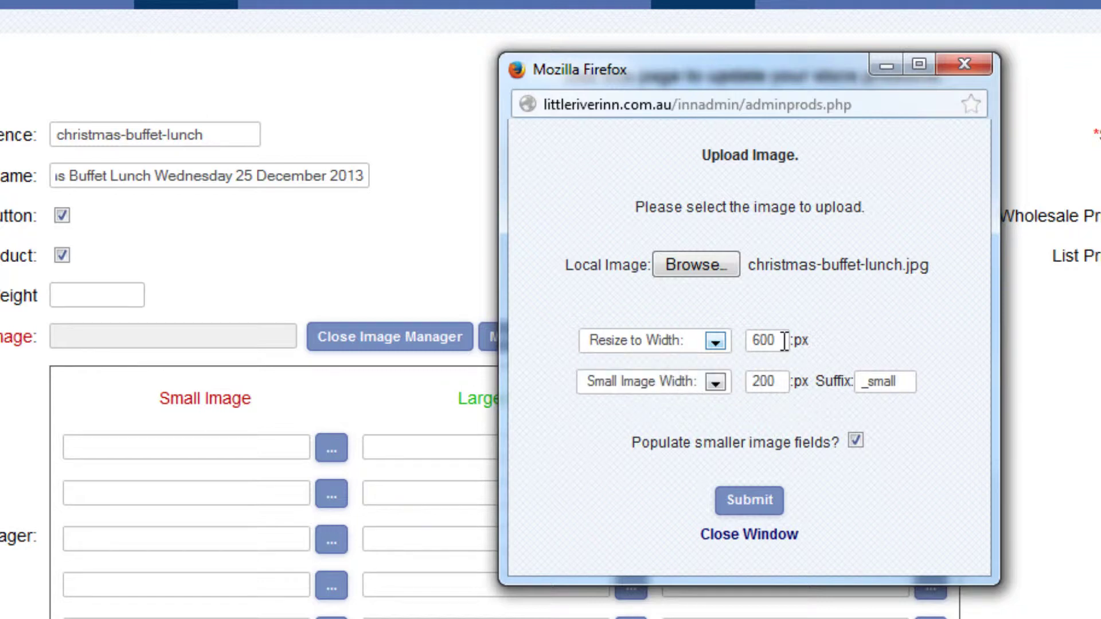
{"action": "double_click", "coordinate": [761, 341]}
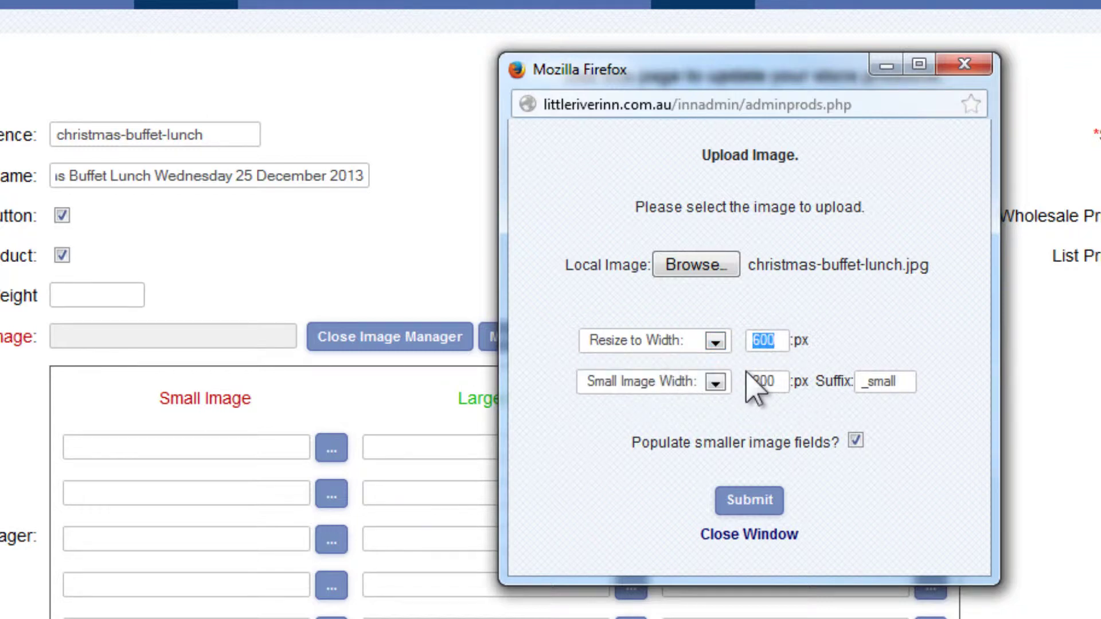
{"action": "type", "text": "500"}
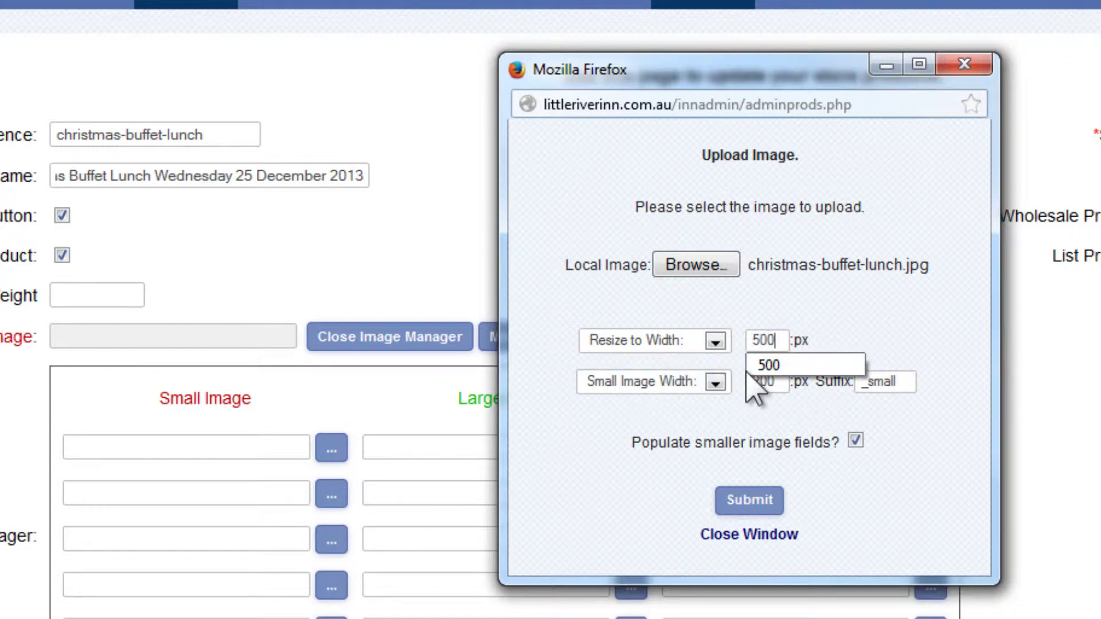
{"action": "key", "text": "BackSpace"}
{"action": "key", "text": "BackSpace"}
{"action": "key", "text": "BackSpace"}
{"action": "type", "text": "600"}
Set Small Image Width to 200 px, upload christmas-buffet-lunch.jpg and close the upload window.
{"action": "left_click", "coordinate": [715, 382]}
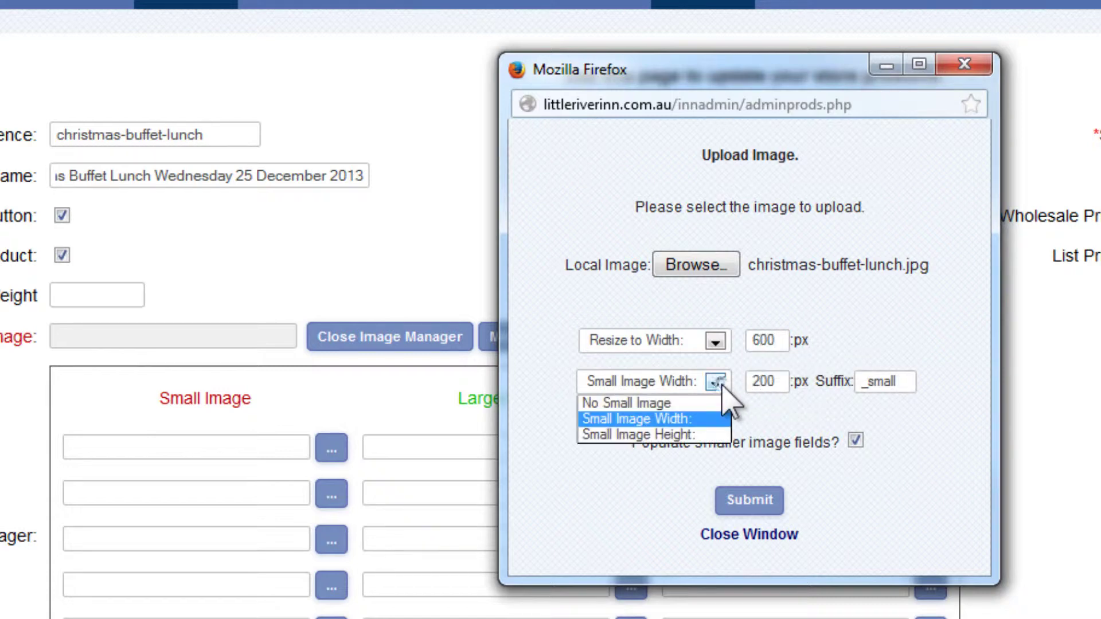
{"action": "left_click", "coordinate": [619, 423]}
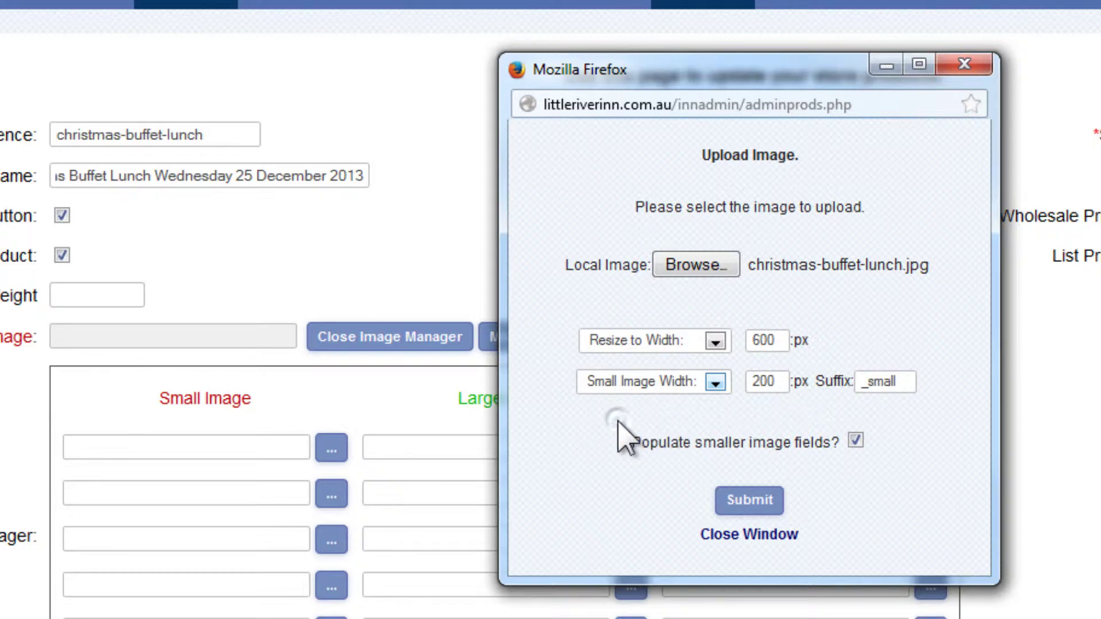
{"action": "double_click", "coordinate": [779, 382]}
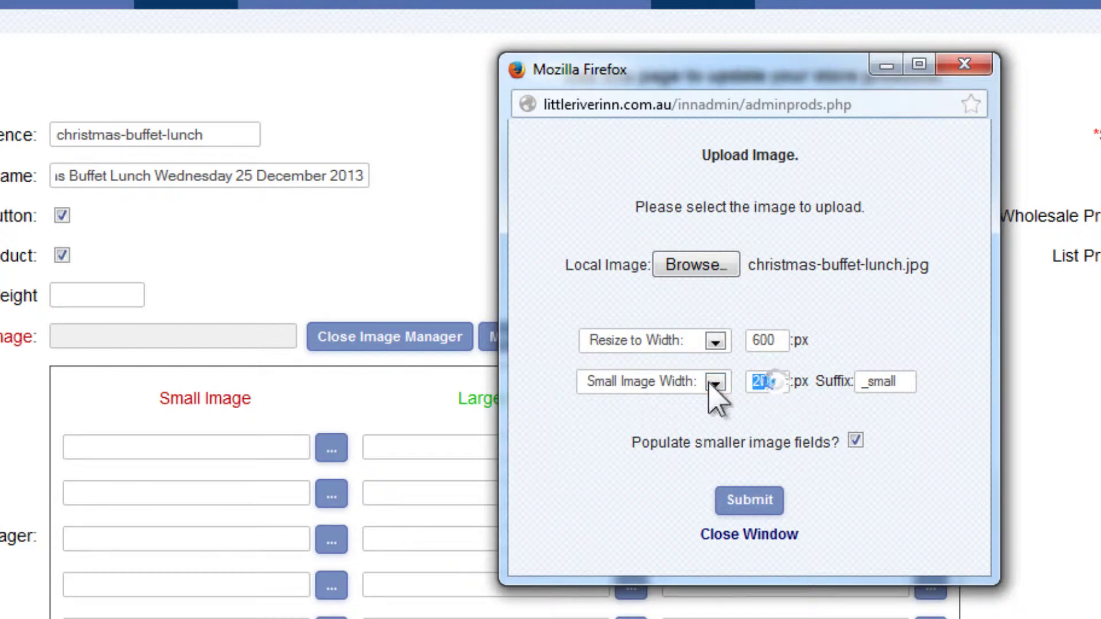
{"action": "type", "text": "200"}
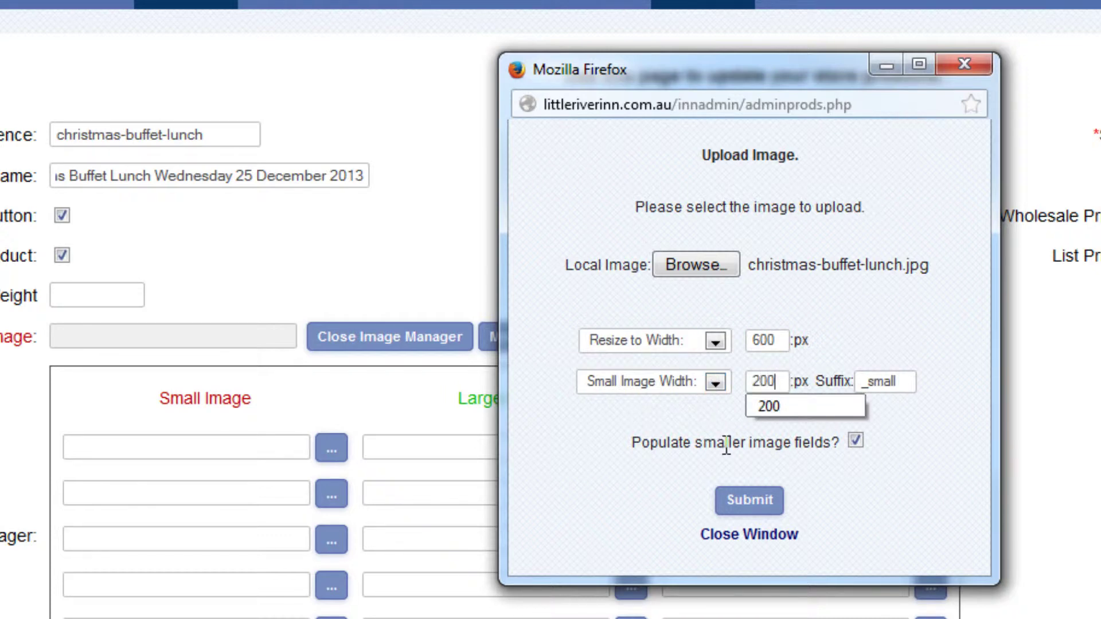
{"action": "left_click", "coordinate": [894, 326]}
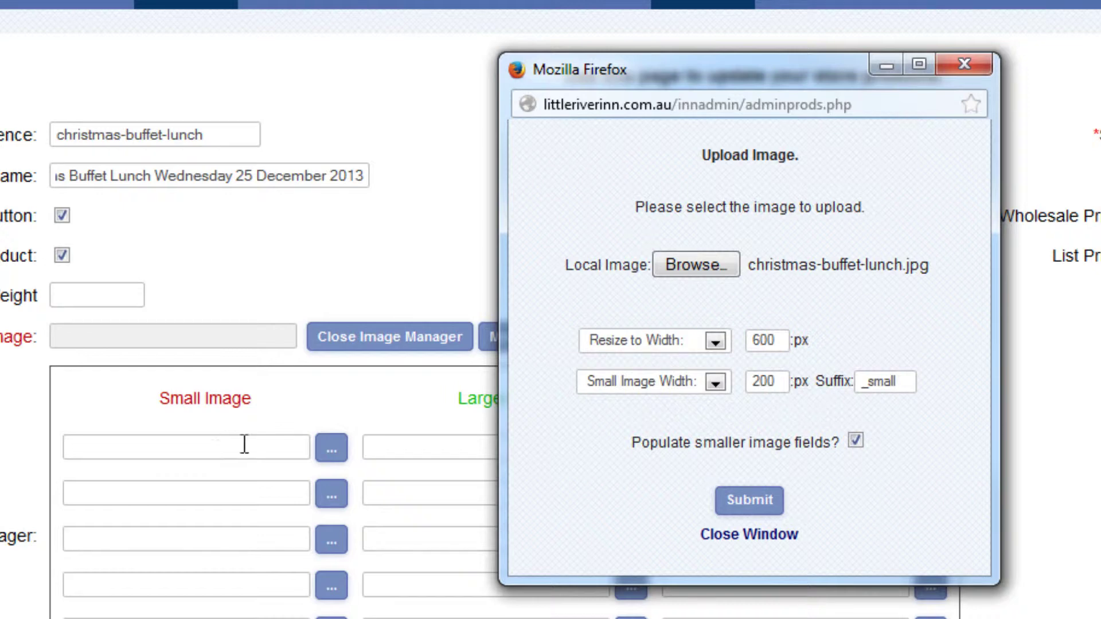
{"action": "left_click", "coordinate": [749, 504]}
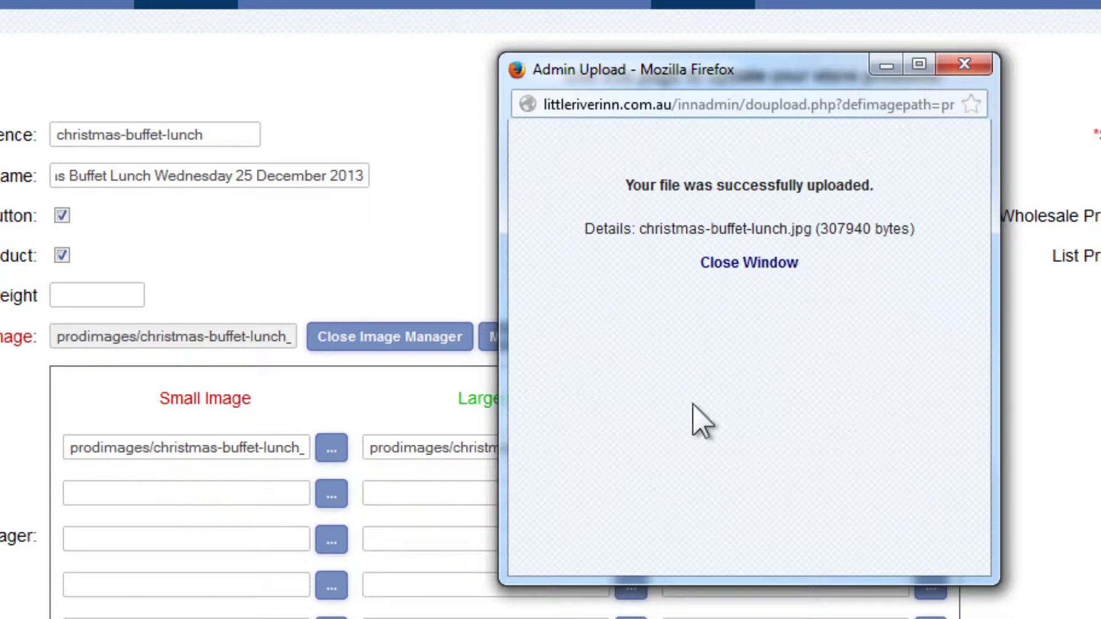
{"action": "left_click", "coordinate": [763, 279]}
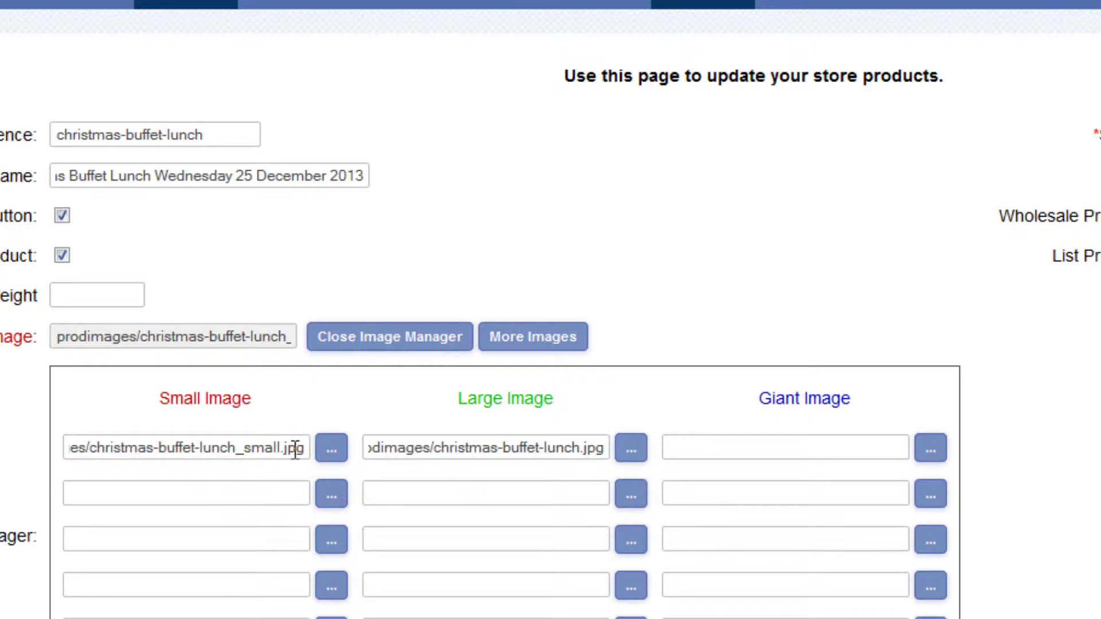
Examine the path and file name in the first small image field of the Image Manager.
{"action": "key", "text": "Home"}
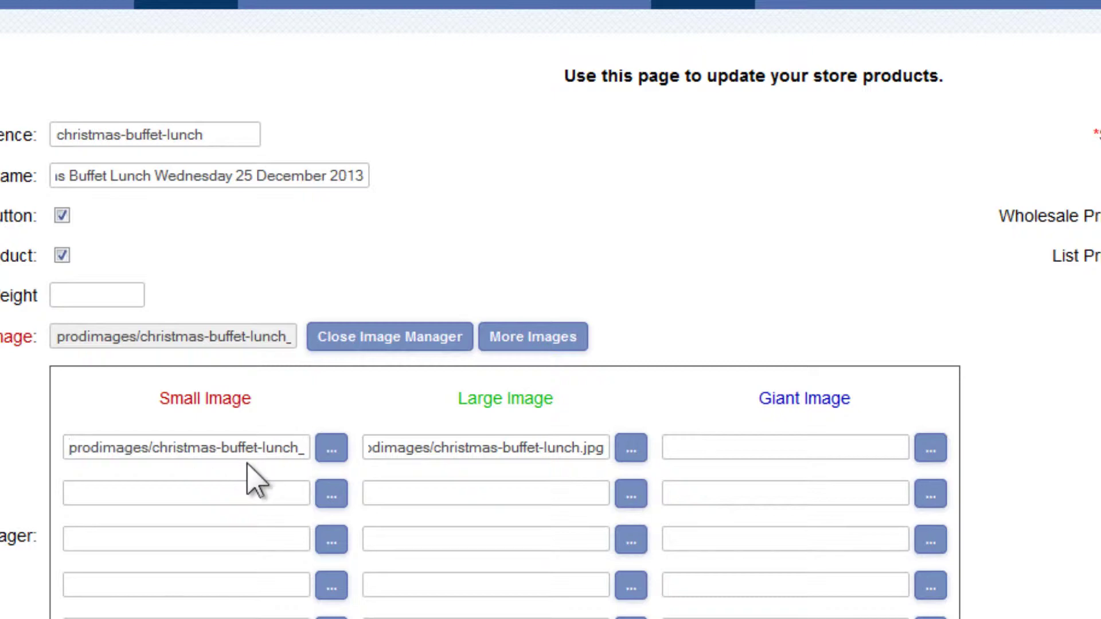
{"action": "key", "text": "Right"}
{"action": "key", "text": "Right"}
{"action": "key", "text": "Right"}
{"action": "key", "text": "Right"}
{"action": "key", "text": "Right"}
{"action": "key", "text": "Right"}
{"action": "key", "text": "Right"}
{"action": "key", "text": "Right"}
{"action": "key", "text": "Right"}
{"action": "key", "text": "Right"}
Submit the new christmas-buffet-lunch product with its empty descriptions and default options.
{"action": "scroll", "coordinate": [551, 344], "scroll_direction": "down", "scroll_amount": 4}
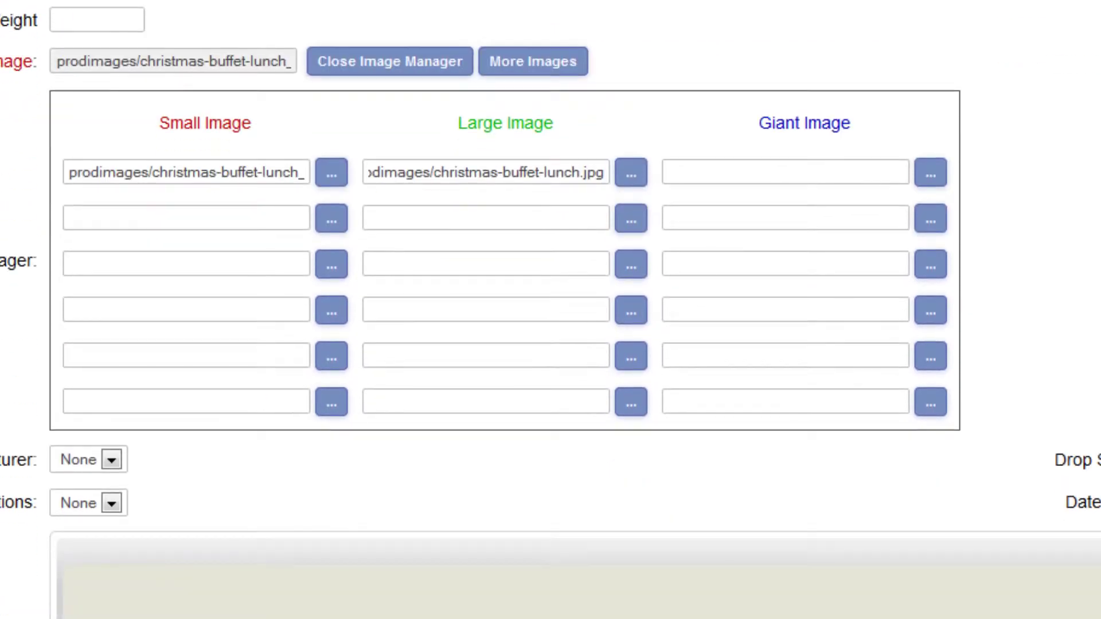
{"action": "scroll", "coordinate": [6, 436], "scroll_direction": "down", "scroll_amount": 5}
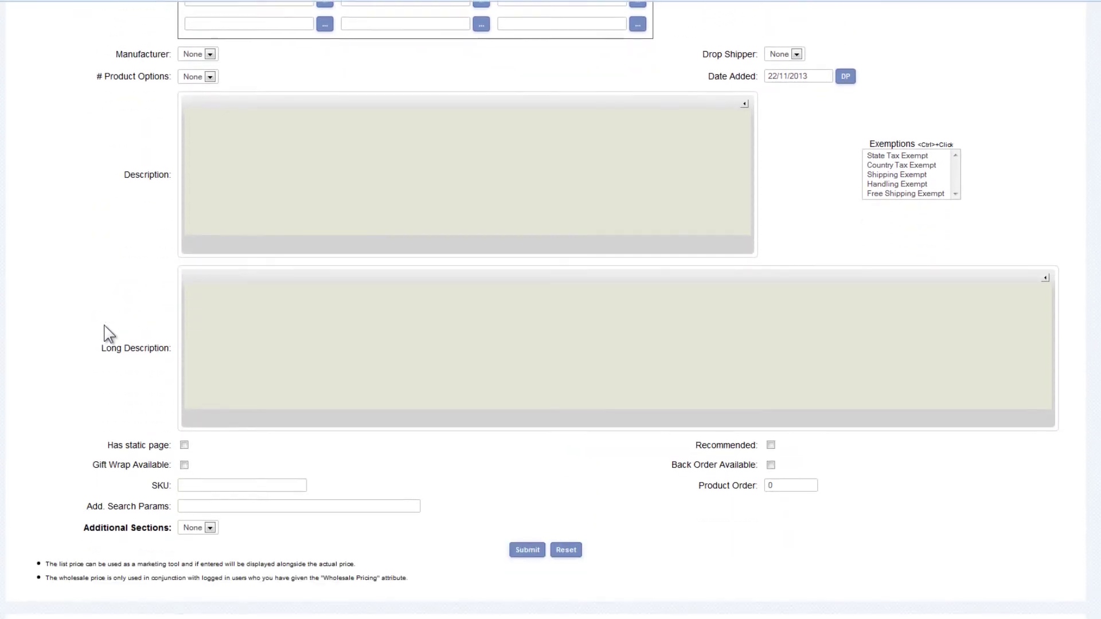
{"action": "scroll", "coordinate": [109, 335], "scroll_direction": "down", "scroll_amount": 2}
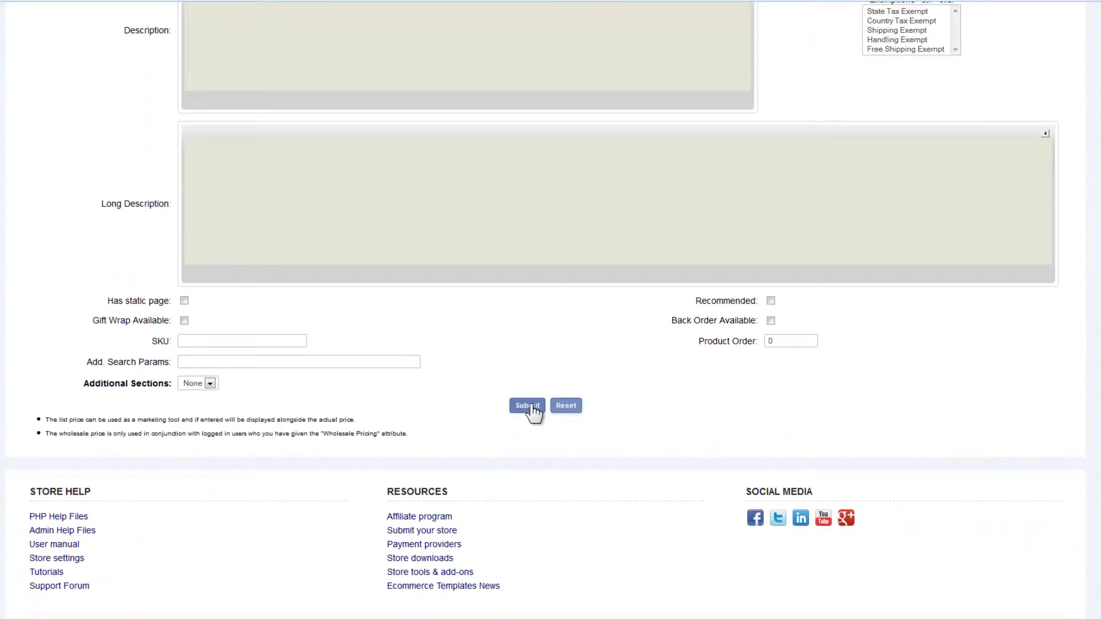
{"action": "left_click", "coordinate": [530, 406]}
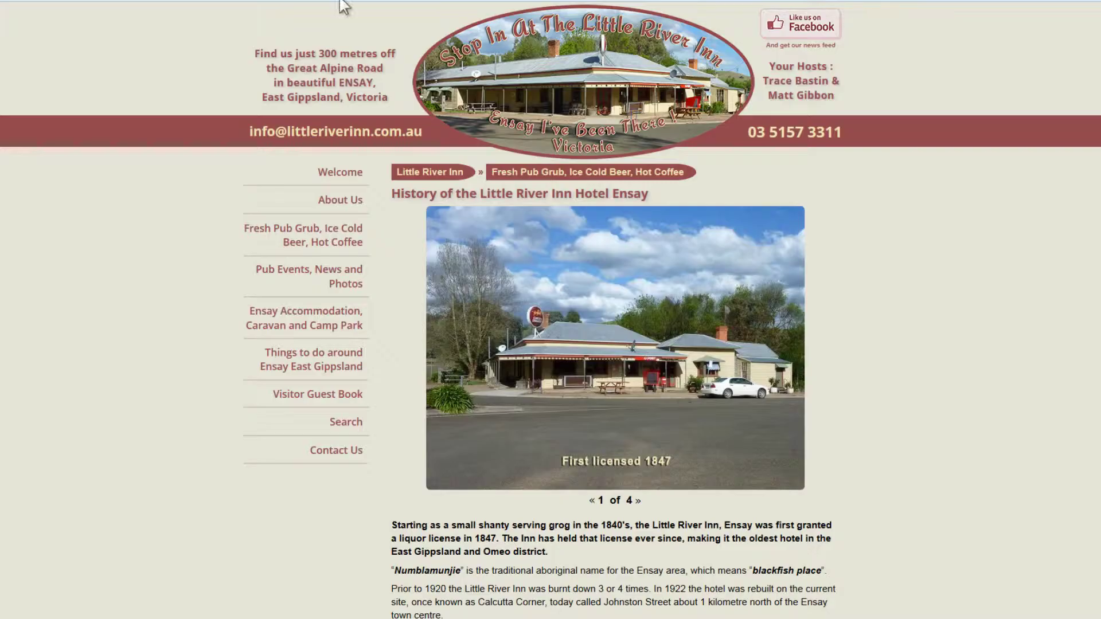
View the Christmas Buffet Lunch listing on the site's Pub Events, News and Photos page and open its product page.
{"action": "left_click", "coordinate": [344, 284]}
{"action": "scroll", "coordinate": [153, 297], "scroll_direction": "down", "scroll_amount": 4}
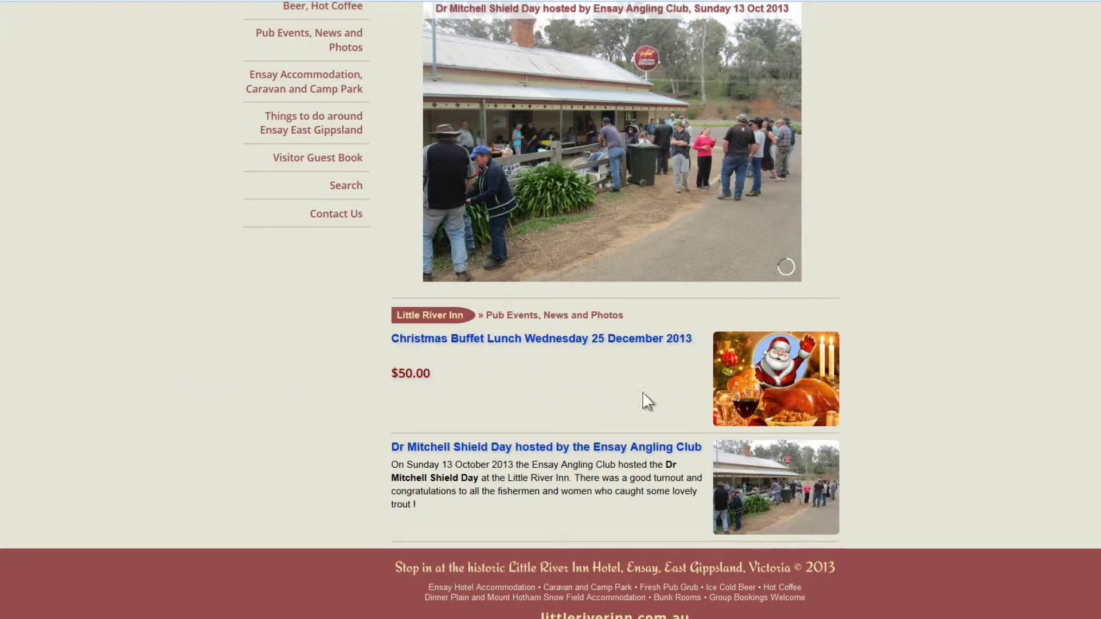
{"action": "left_click", "coordinate": [745, 383]}
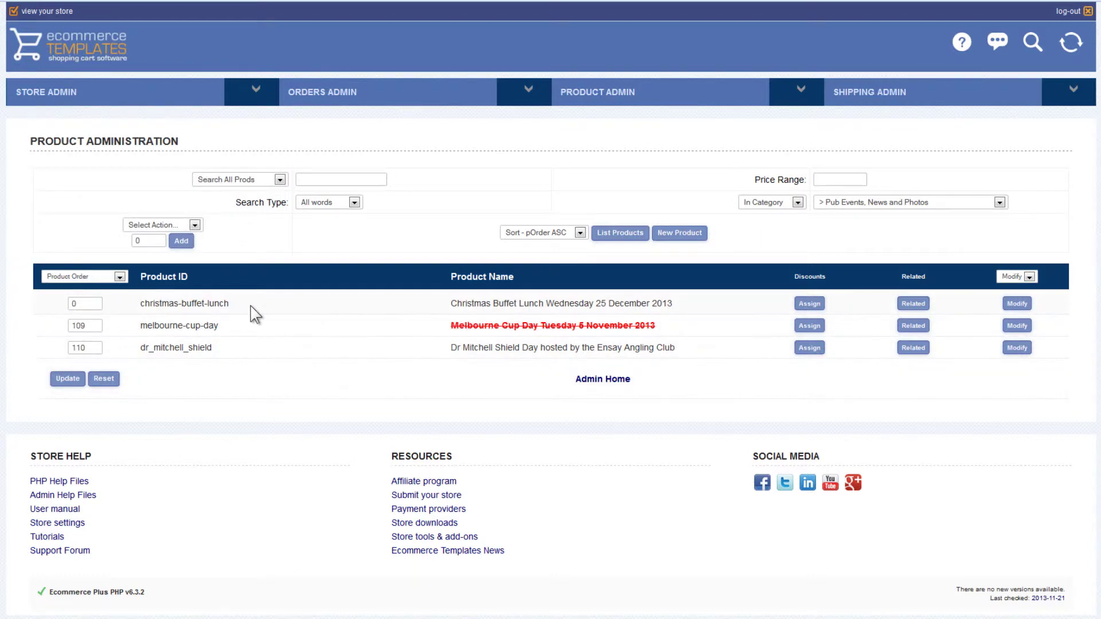
Open the christmas-buffet-lunch product for modification in the store admin, and review its listing on the site's Pub Events, News and Photos page.
{"action": "left_click", "coordinate": [1017, 303]}
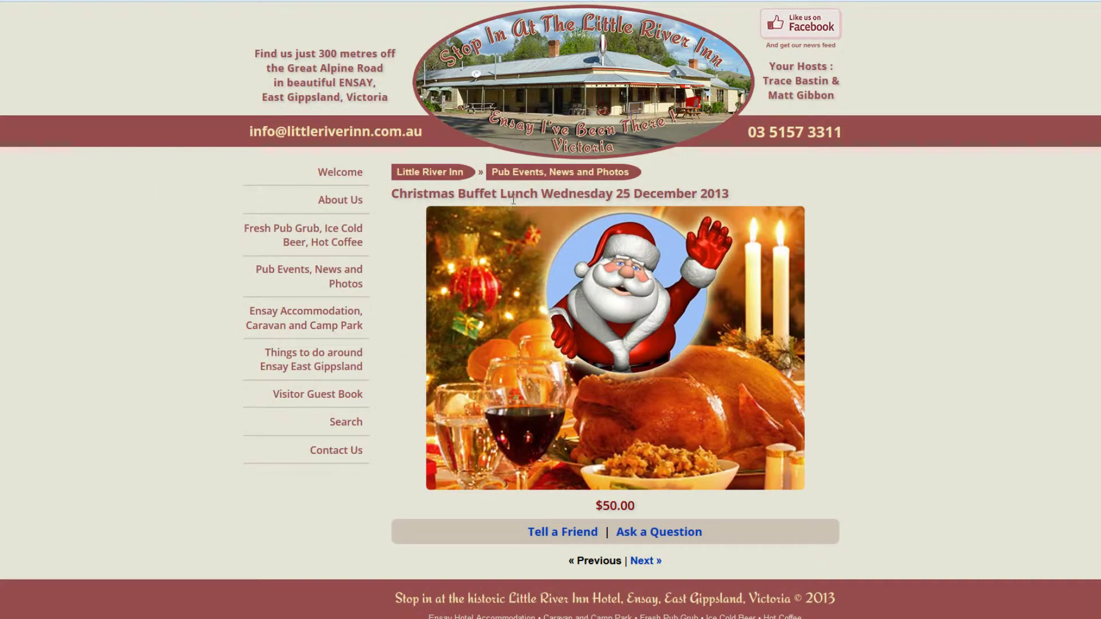
{"action": "left_click", "coordinate": [553, 173]}
{"action": "scroll", "coordinate": [451, 389], "scroll_direction": "down", "scroll_amount": 3}
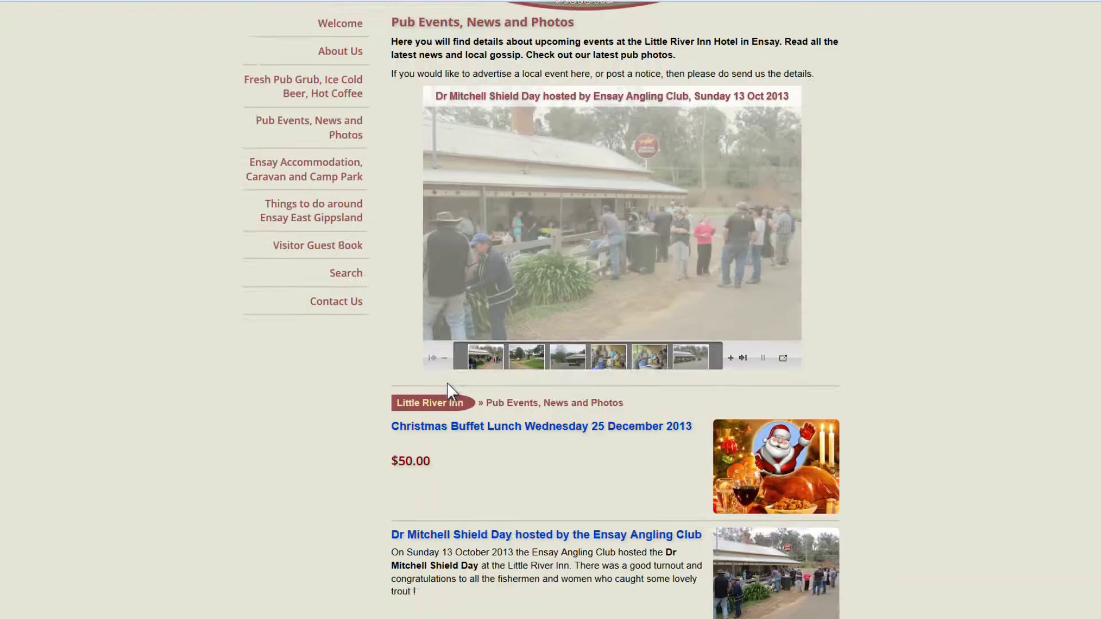
{"action": "scroll", "coordinate": [446, 382], "scroll_direction": "down", "scroll_amount": 2}
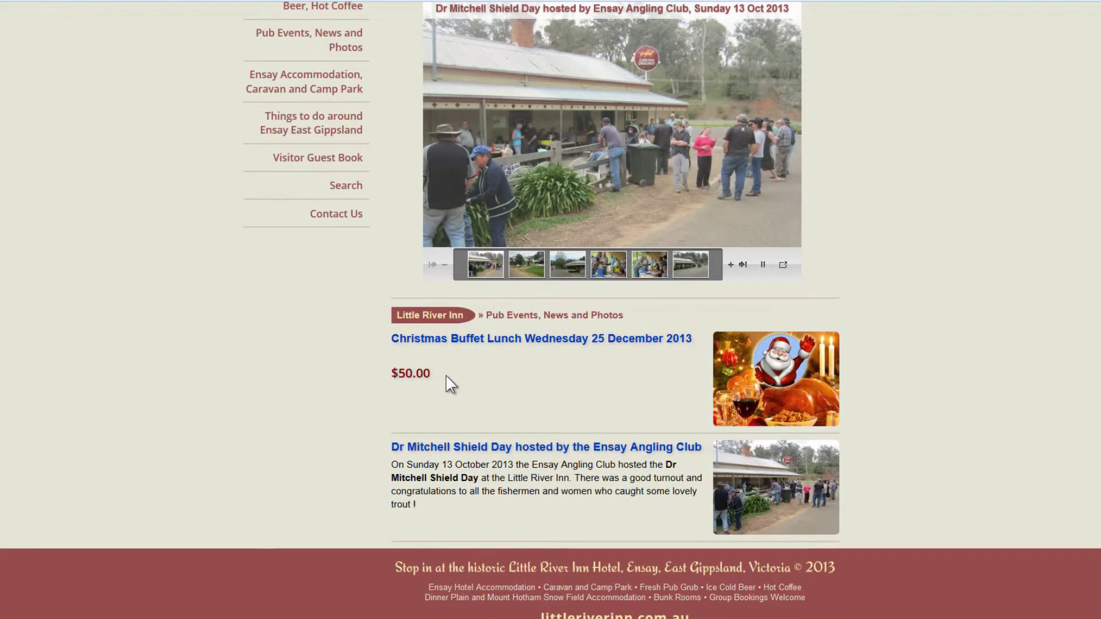
{"action": "left_click", "coordinate": [517, 340]}
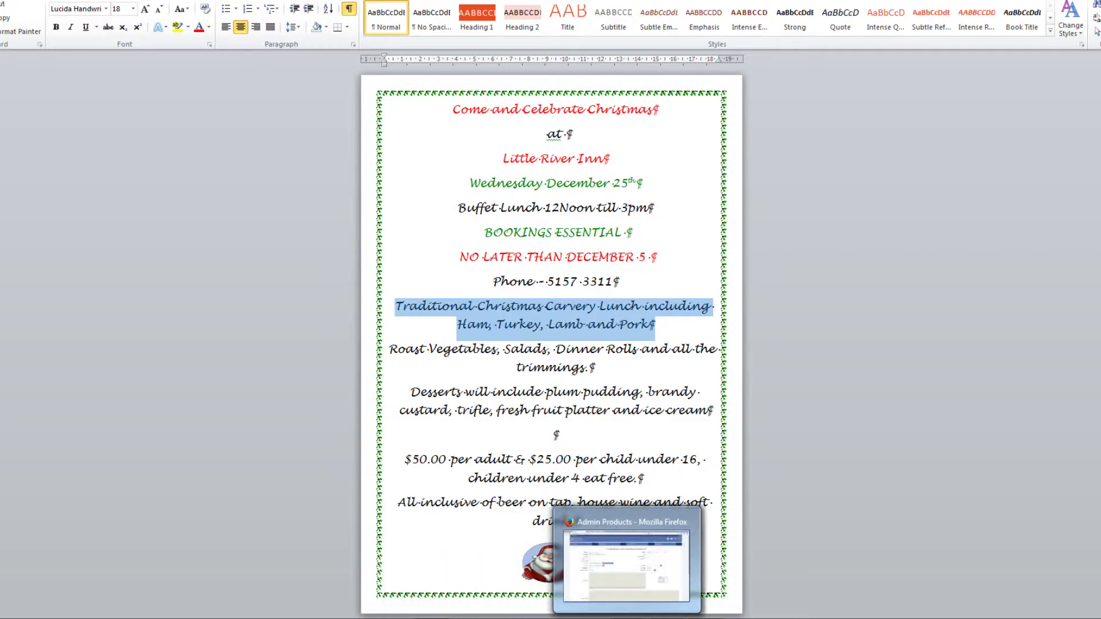
Switch to the product admin page in Firefox, enter "Christmas" in the short Description and maximize its editor.
{"action": "left_click", "coordinate": [627, 618]}
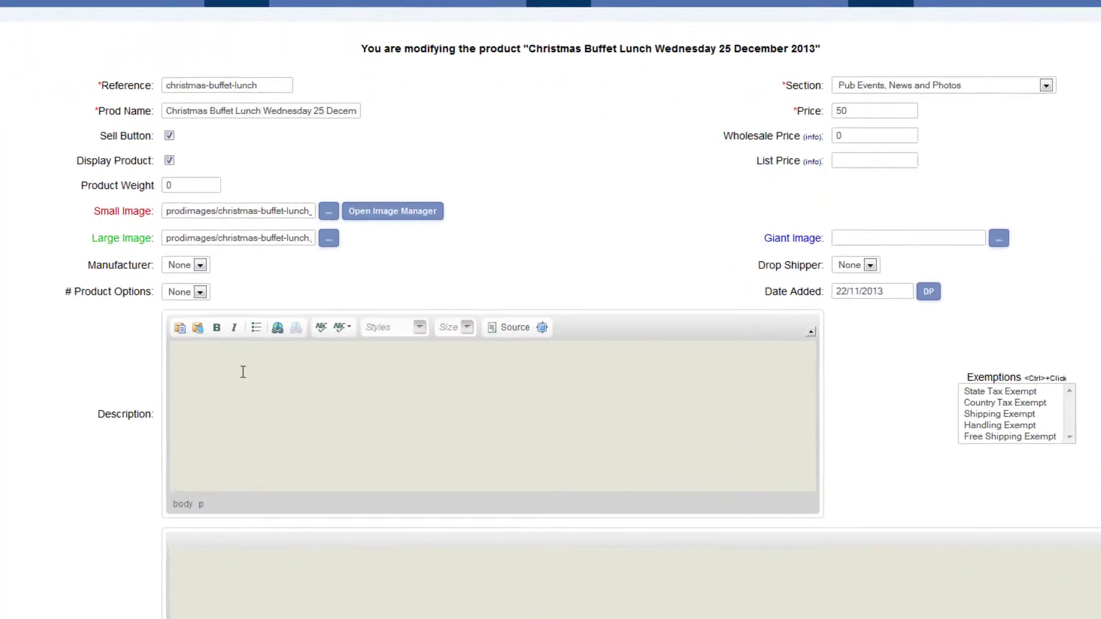
{"action": "type", "text": "Chri"}
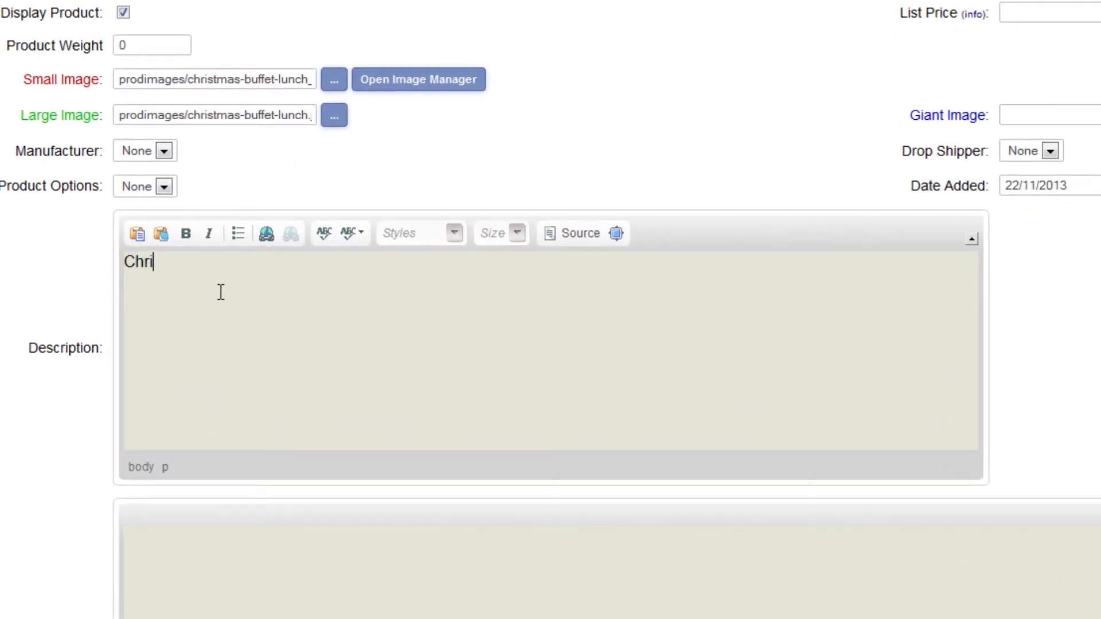
{"action": "type", "text": "stmas"}
{"action": "left_click", "coordinate": [617, 233]}
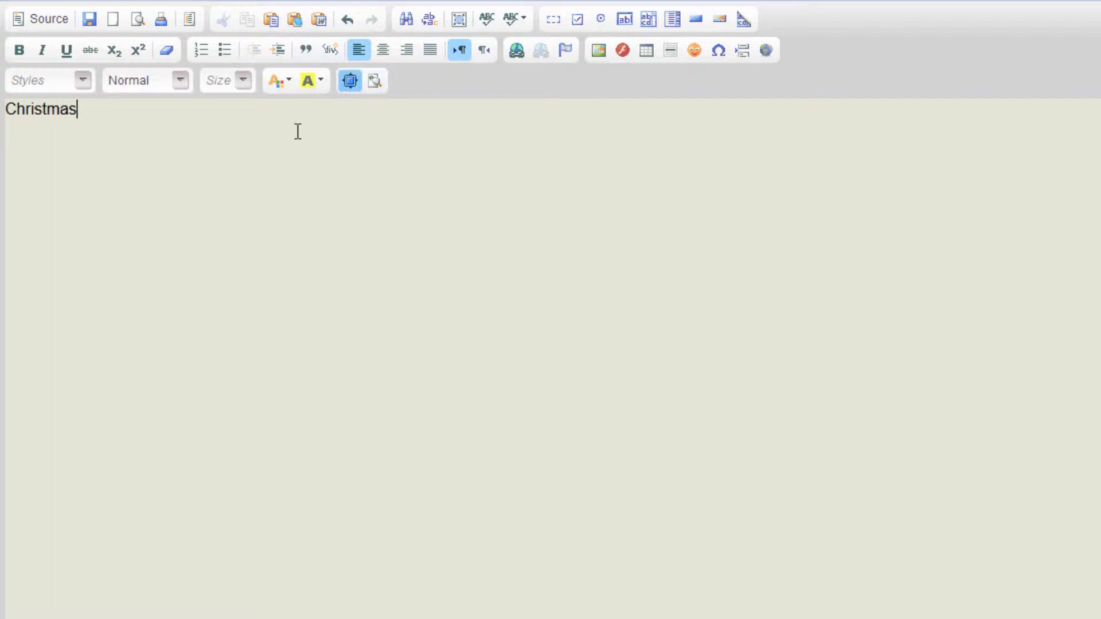
Expand the short Description to "Come and celebrate Christmas at the Little River Inn on Wednesday 25 December 2013", plus lunch and booking details, and minimize its editor.
{"action": "left_click", "coordinate": [96, 118]}
{"action": "type", "text": "Come "}
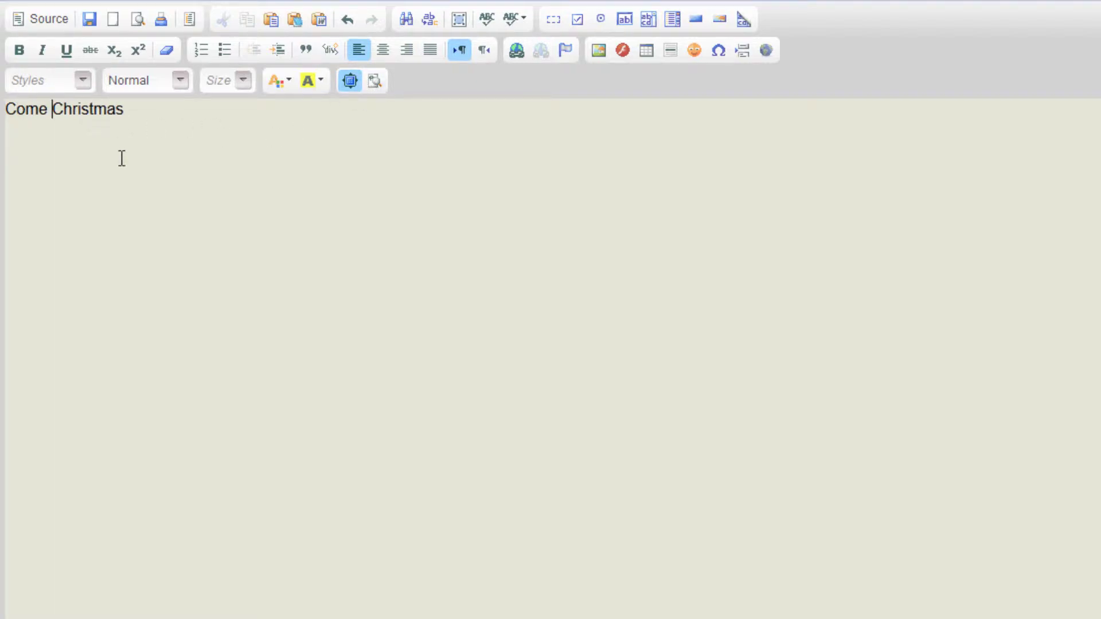
{"action": "type", "text": "and "}
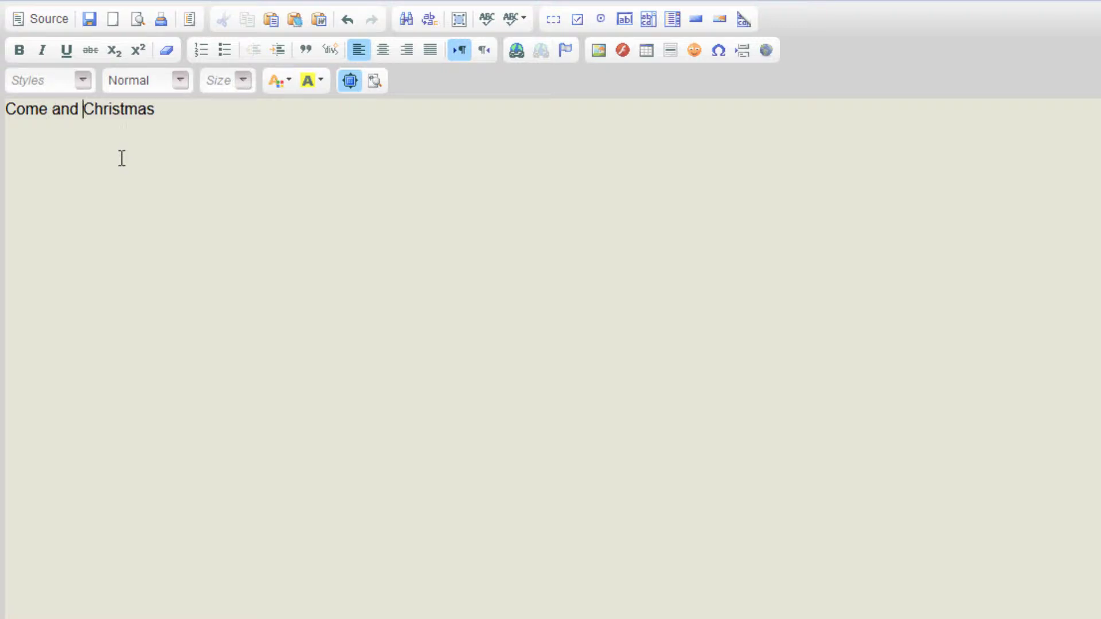
{"action": "type", "text": "celecb"}
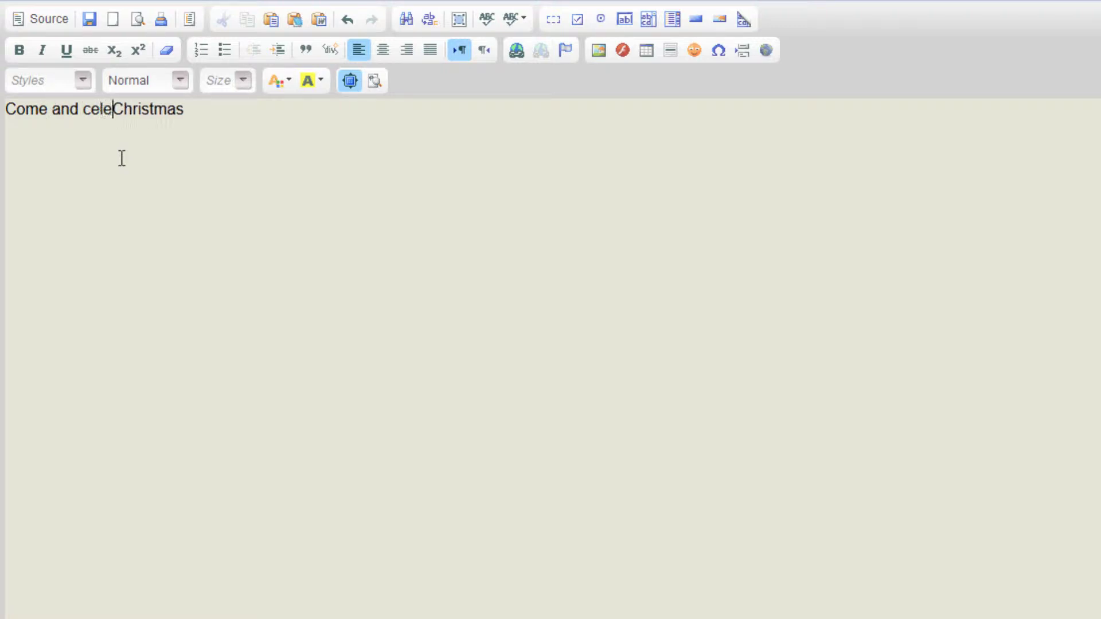
{"action": "type", "text": "rate"}
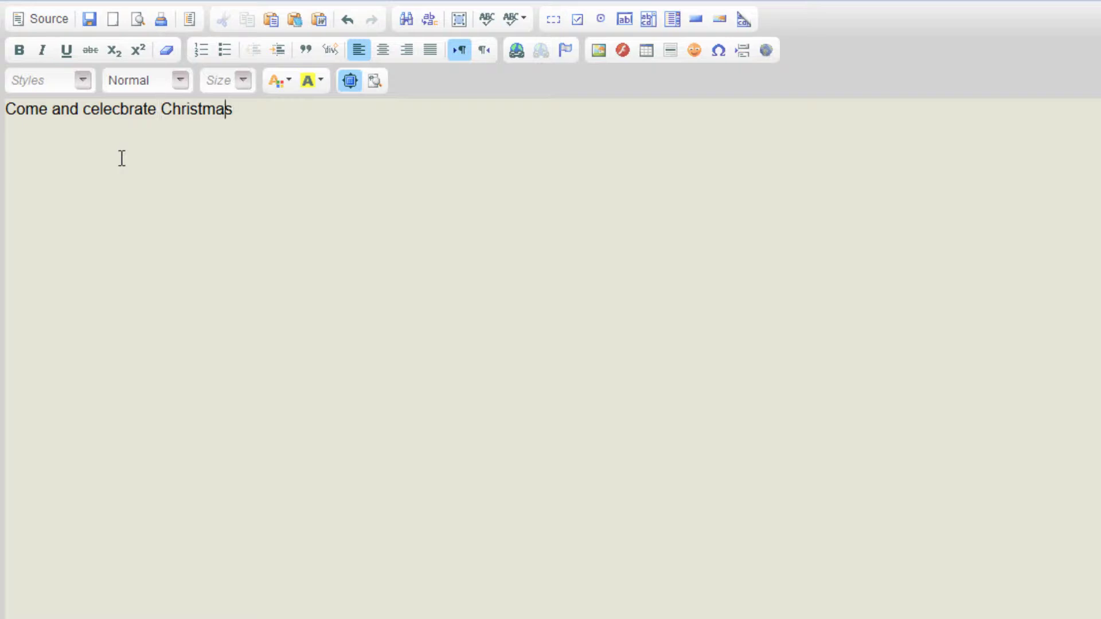
{"action": "key", "text": "Delete"}
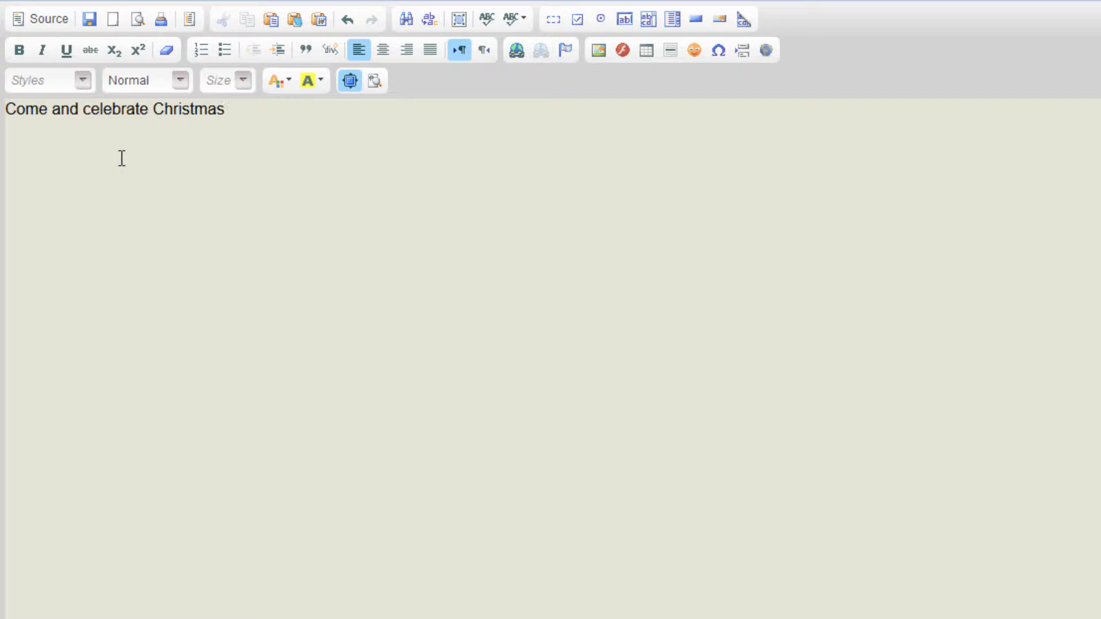
{"action": "key", "text": "End"}
{"action": "key", "text": "ctrl+v"}
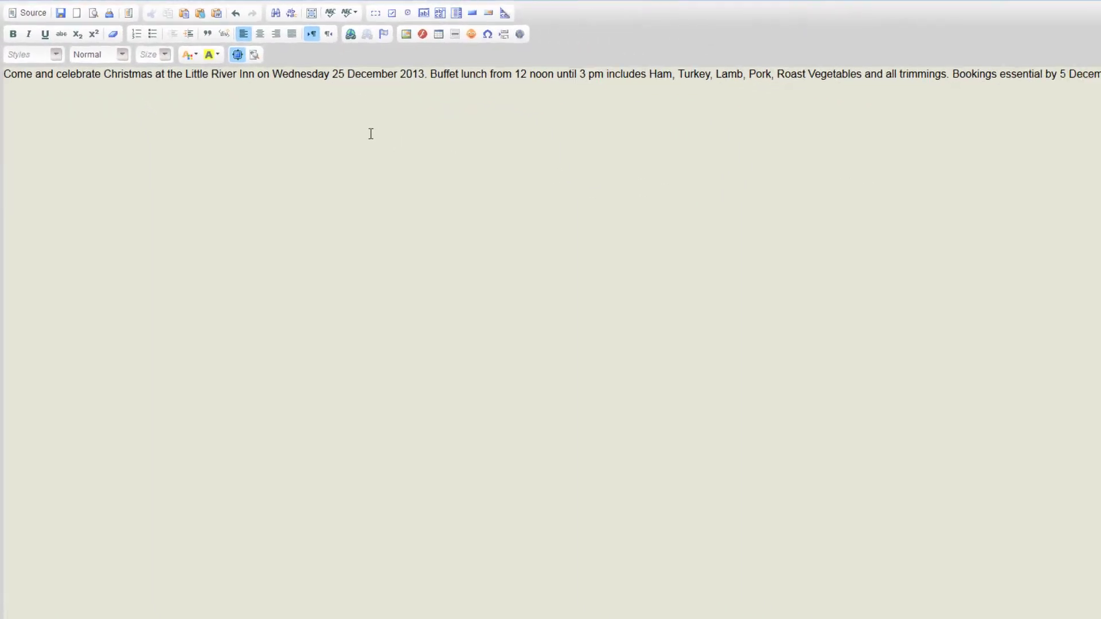
{"action": "left_click", "coordinate": [220, 51]}
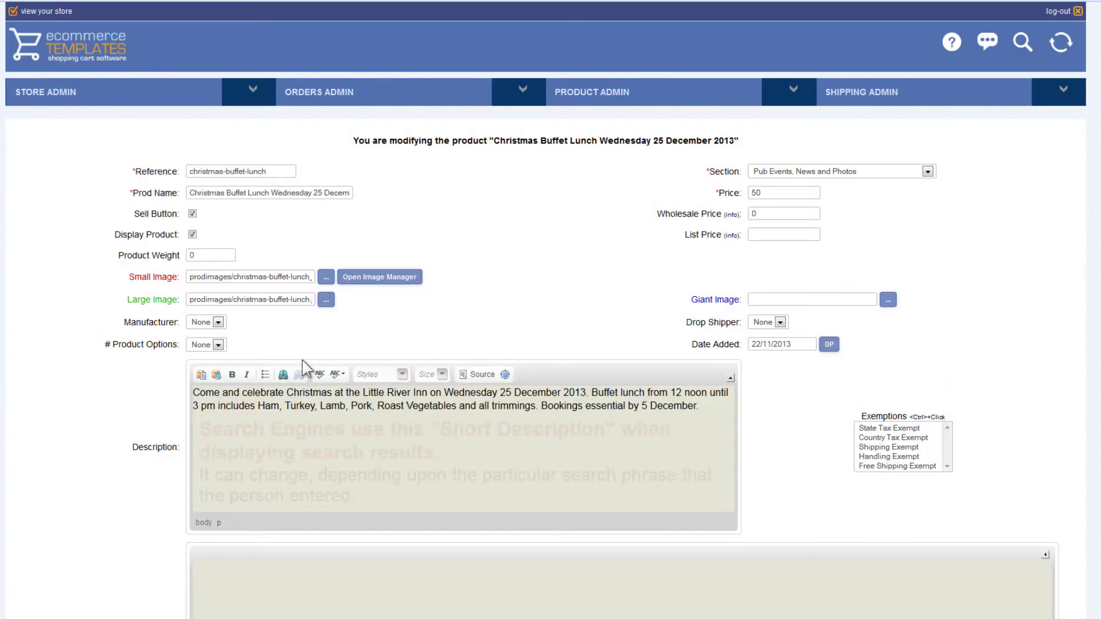
{"action": "left_click", "coordinate": [330, 406]}
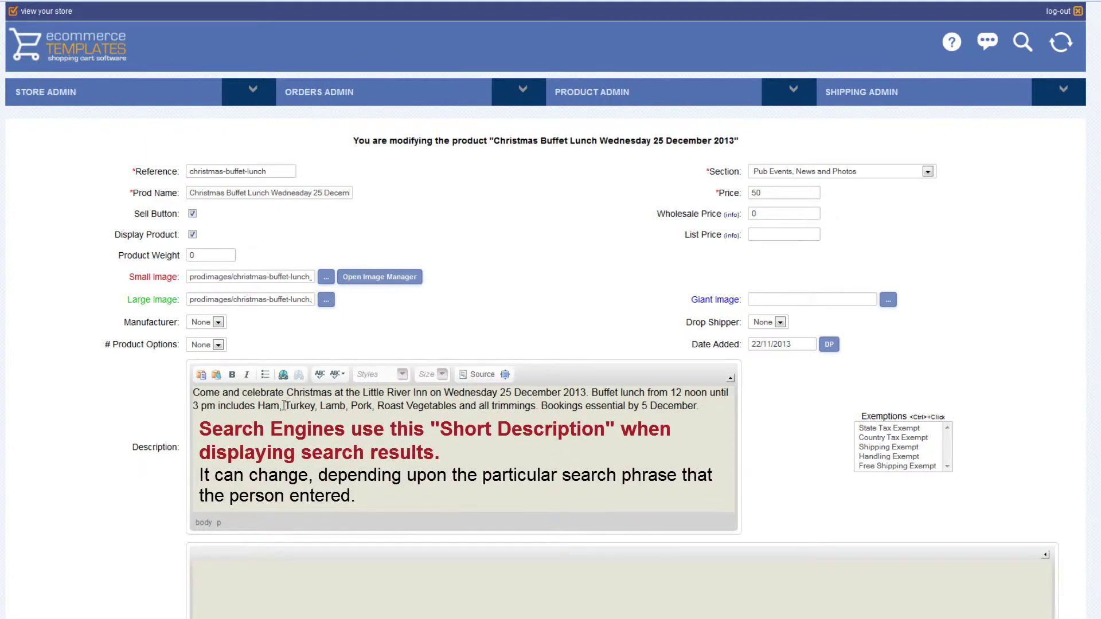
{"action": "left_click", "coordinate": [242, 405]}
Copy the whole short Description text into the empty Long Description.
{"action": "scroll", "coordinate": [246, 402], "scroll_direction": "down", "scroll_amount": 3}
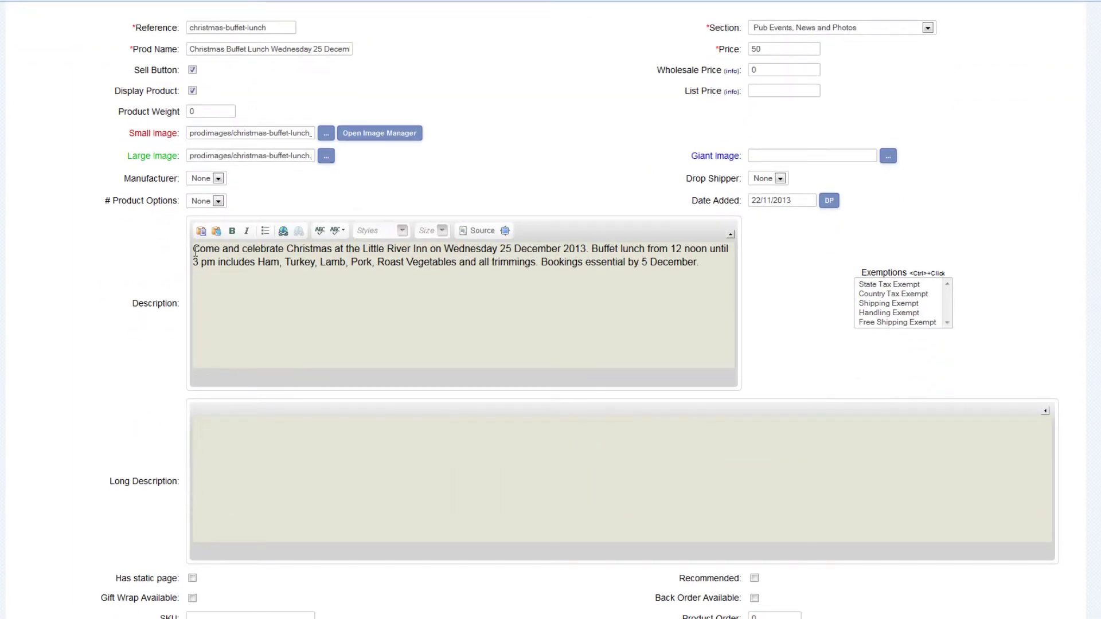
{"action": "left_click_drag", "start_coordinate": [195, 252], "coordinate": [708, 264]}
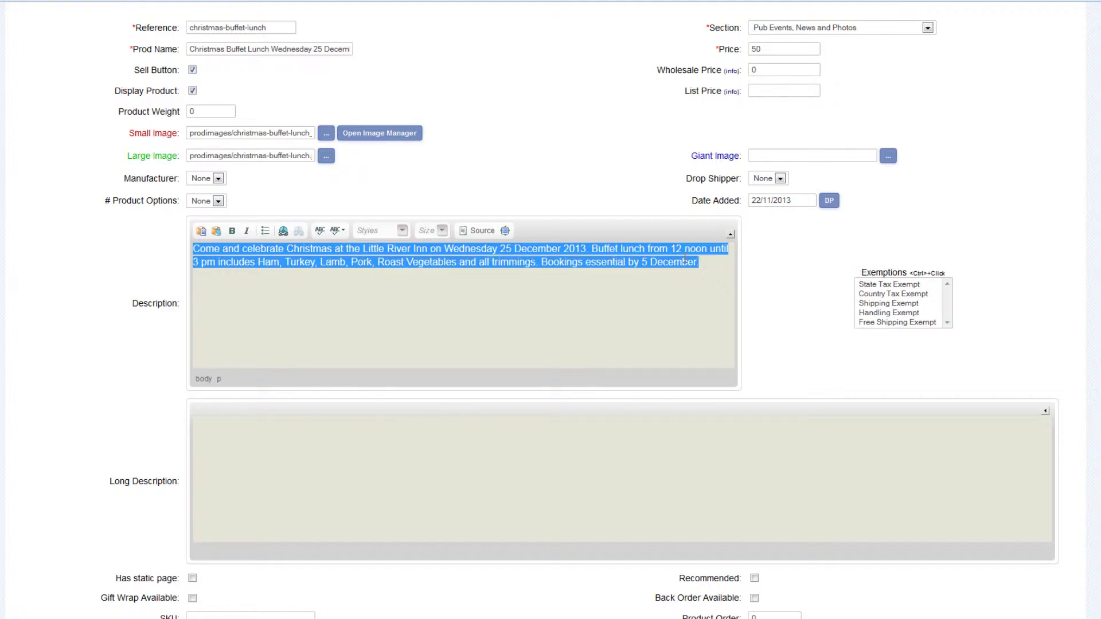
{"action": "key", "text": "ctrl+c"}
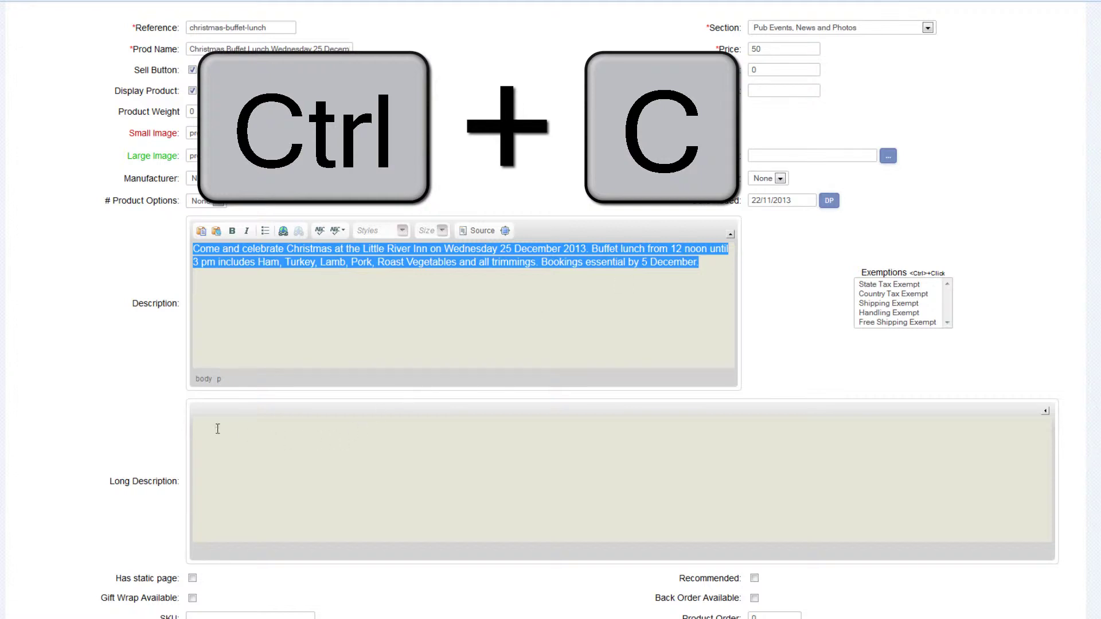
{"action": "left_click", "coordinate": [218, 429]}
{"action": "scroll", "coordinate": [235, 447], "scroll_direction": "down", "scroll_amount": 3}
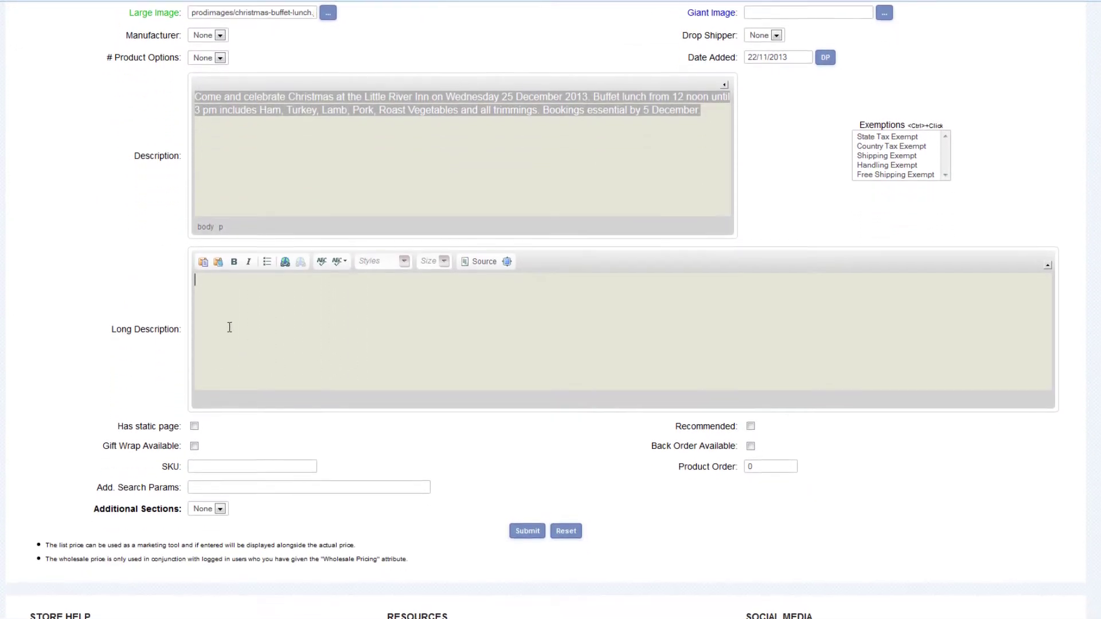
{"action": "key", "text": "ctrl+v"}
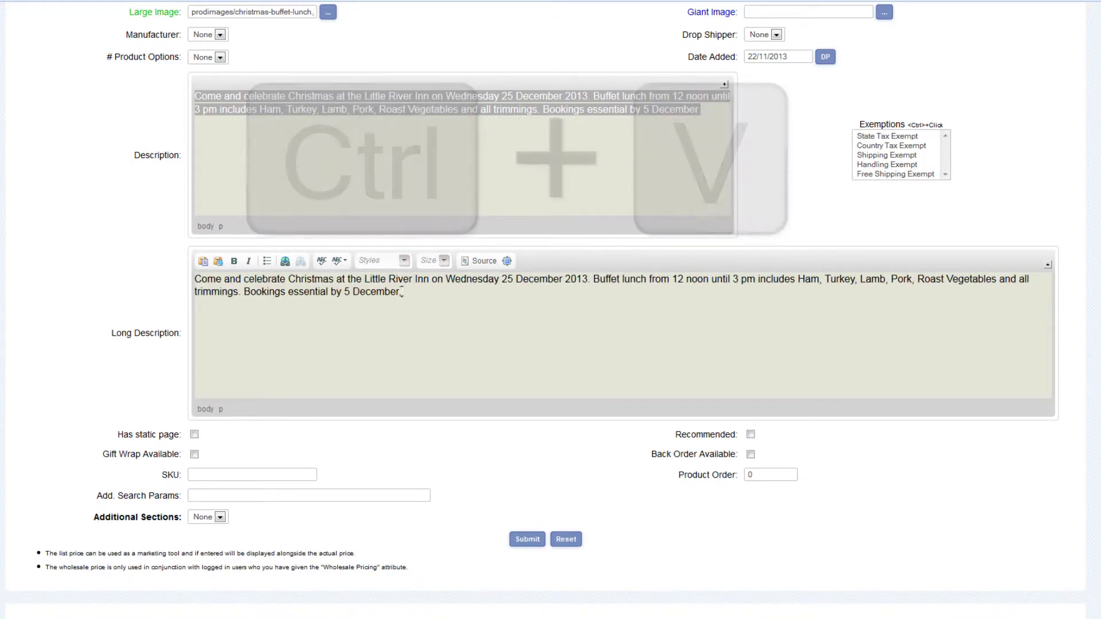
Maximize the Long Description editor and replace its text with the pasted detailed version covering serving times, Buffet Lunch Menu, inclusive price and bookings.
{"action": "left_click", "coordinate": [507, 261]}
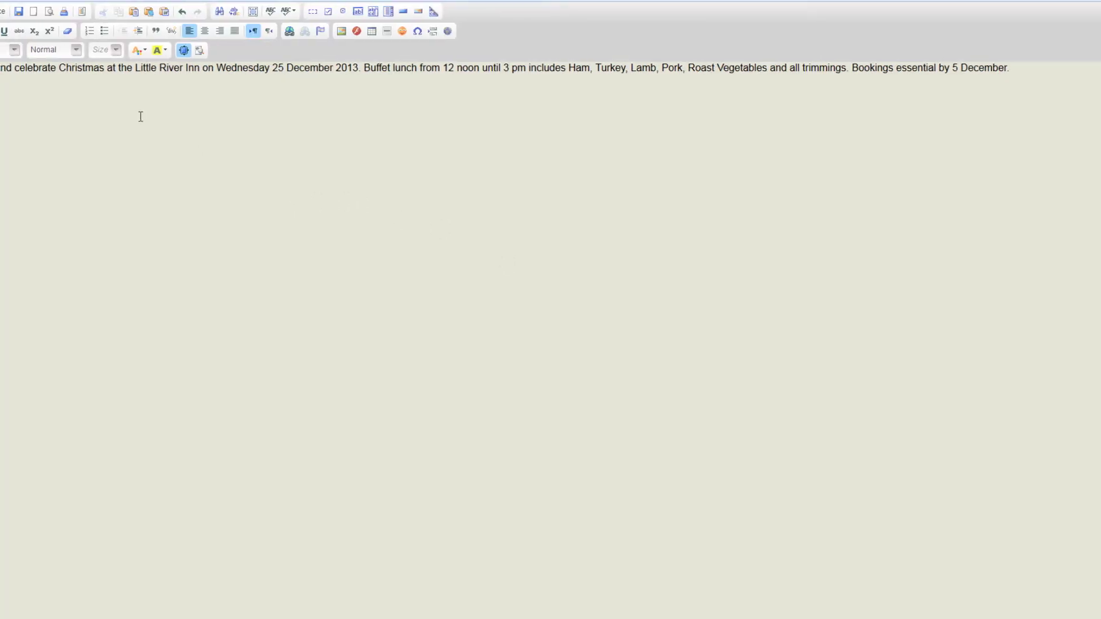
{"action": "left_click", "coordinate": [404, 65]}
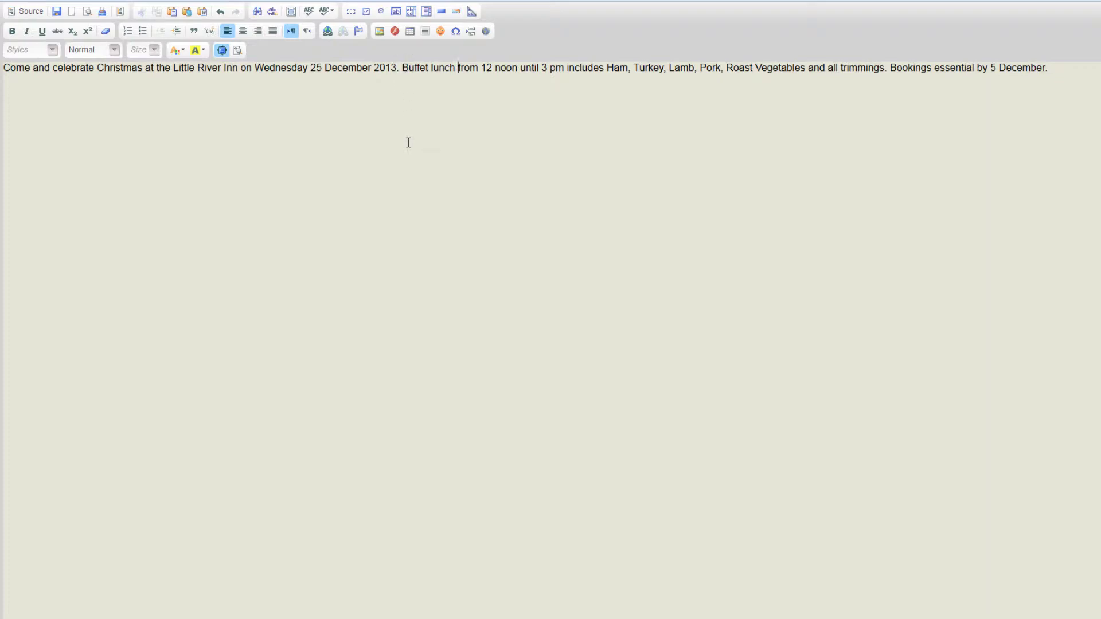
{"action": "key", "text": "ctrl+a"}
{"action": "key", "text": "ctrl+v"}
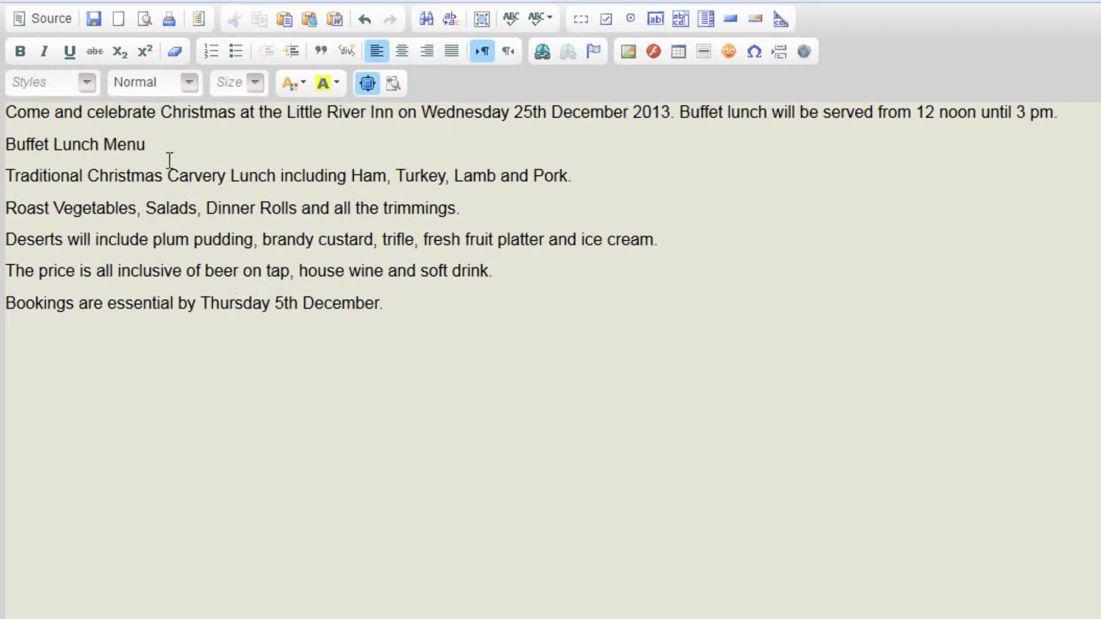
Format the "Buffet Lunch Menu" line in the Long Description as Heading 3.
{"action": "left_click", "coordinate": [51, 154]}
{"action": "left_click", "coordinate": [190, 85]}
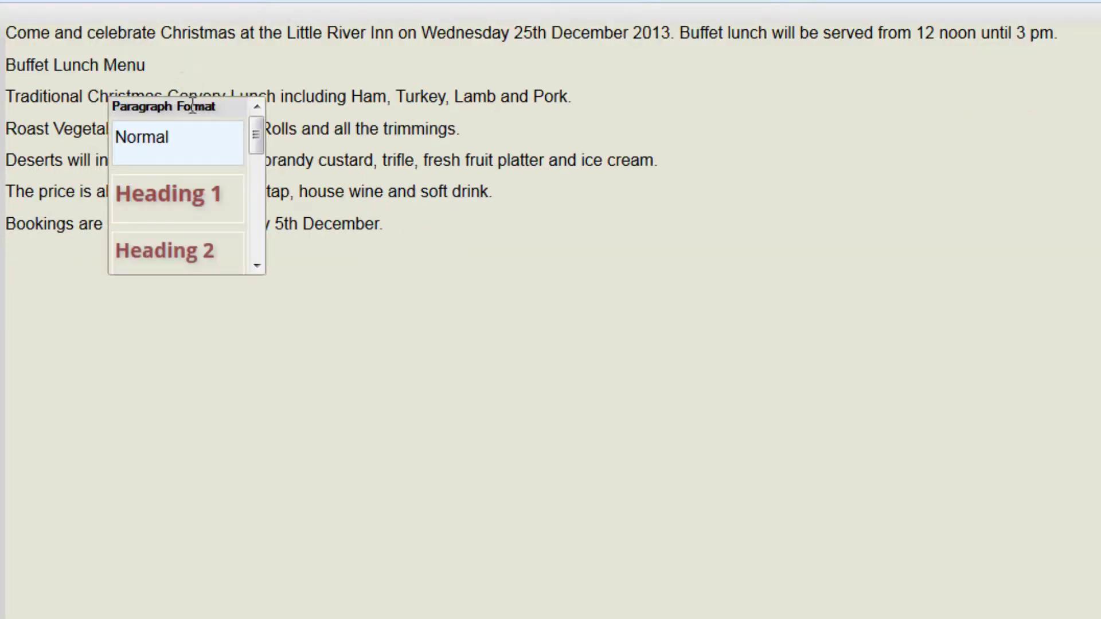
{"action": "scroll", "coordinate": [184, 221], "scroll_direction": "down", "scroll_amount": 1}
{"action": "scroll", "coordinate": [184, 224], "scroll_direction": "down", "scroll_amount": 1}
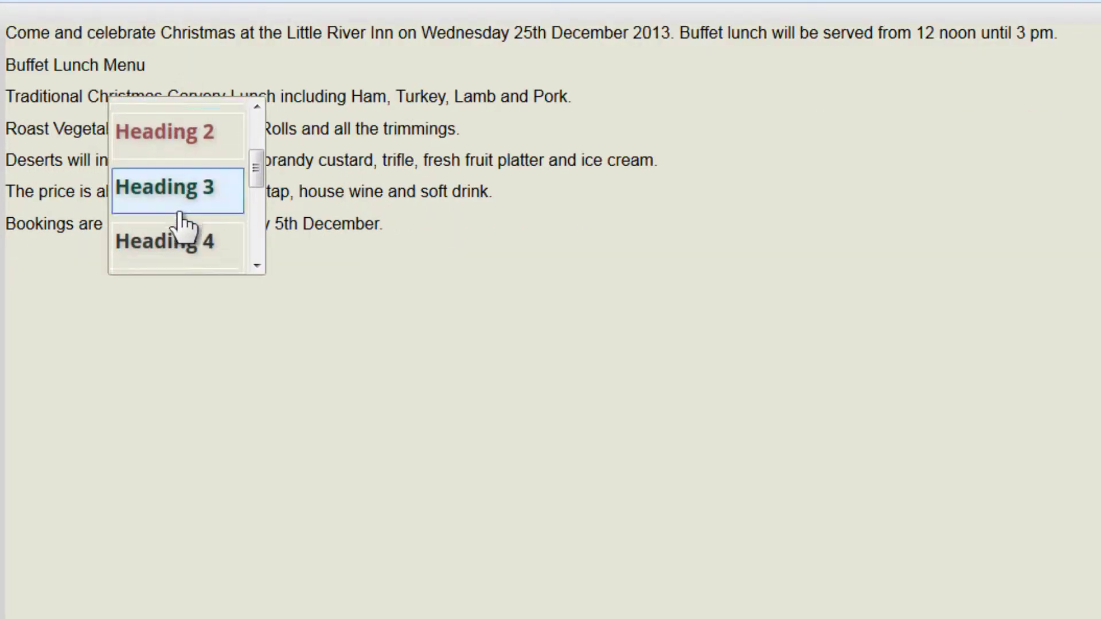
{"action": "scroll", "coordinate": [182, 217], "scroll_direction": "up", "scroll_amount": 2}
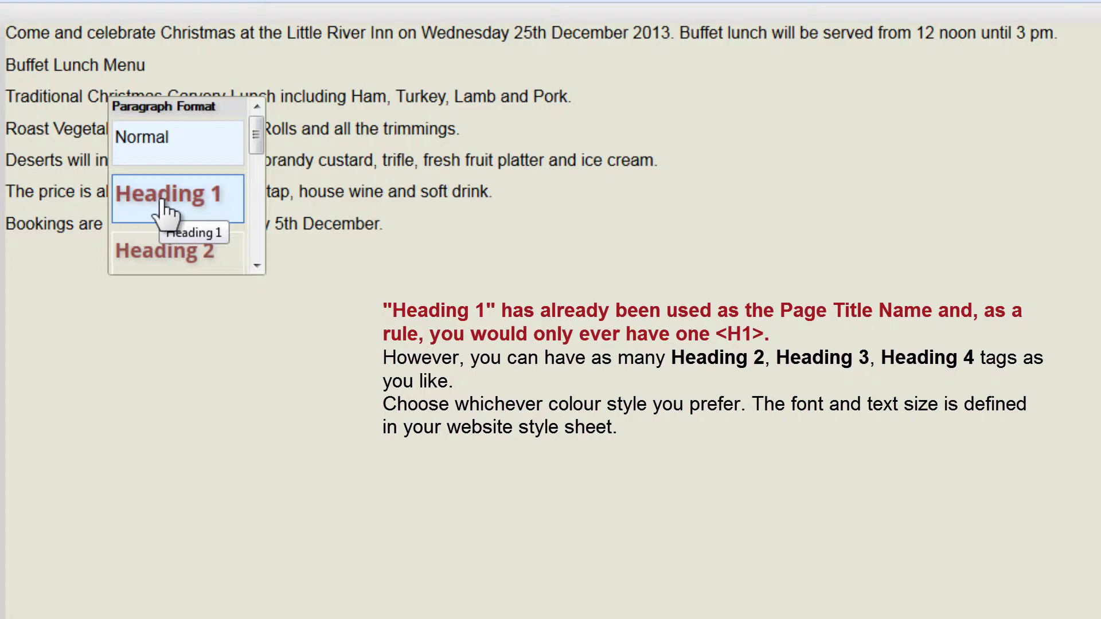
{"action": "scroll", "coordinate": [165, 212], "scroll_direction": "down", "scroll_amount": 2}
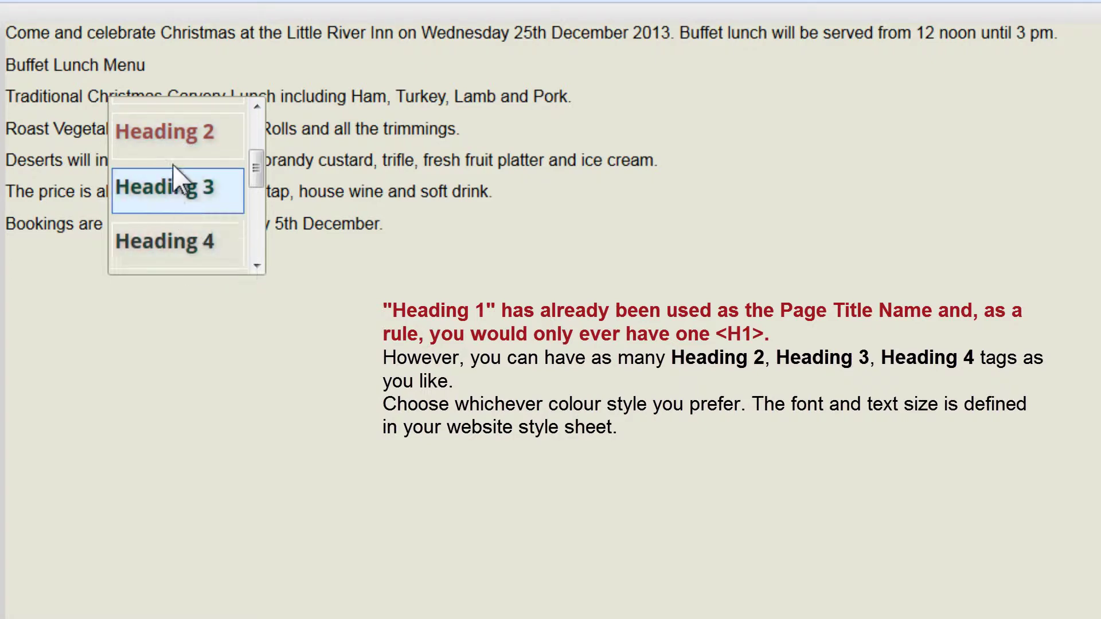
{"action": "left_click", "coordinate": [181, 195]}
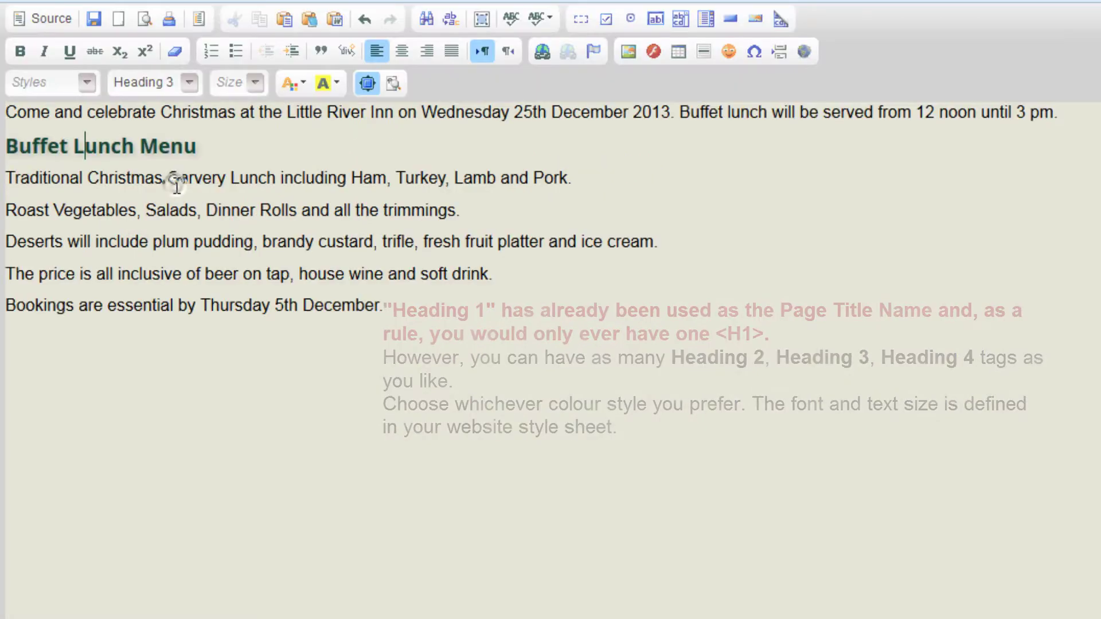
{"action": "left_click", "coordinate": [141, 147]}
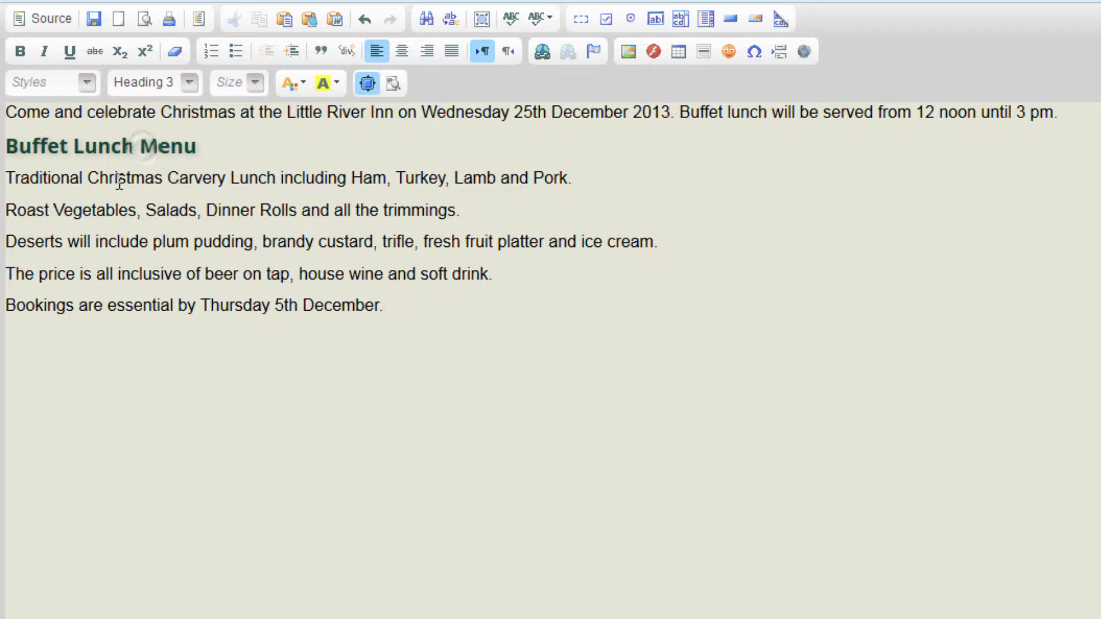
Turn the three menu lines on the carvery lunch, roast vegetables and deserts into a bulleted list.
{"action": "left_click", "coordinate": [66, 179]}
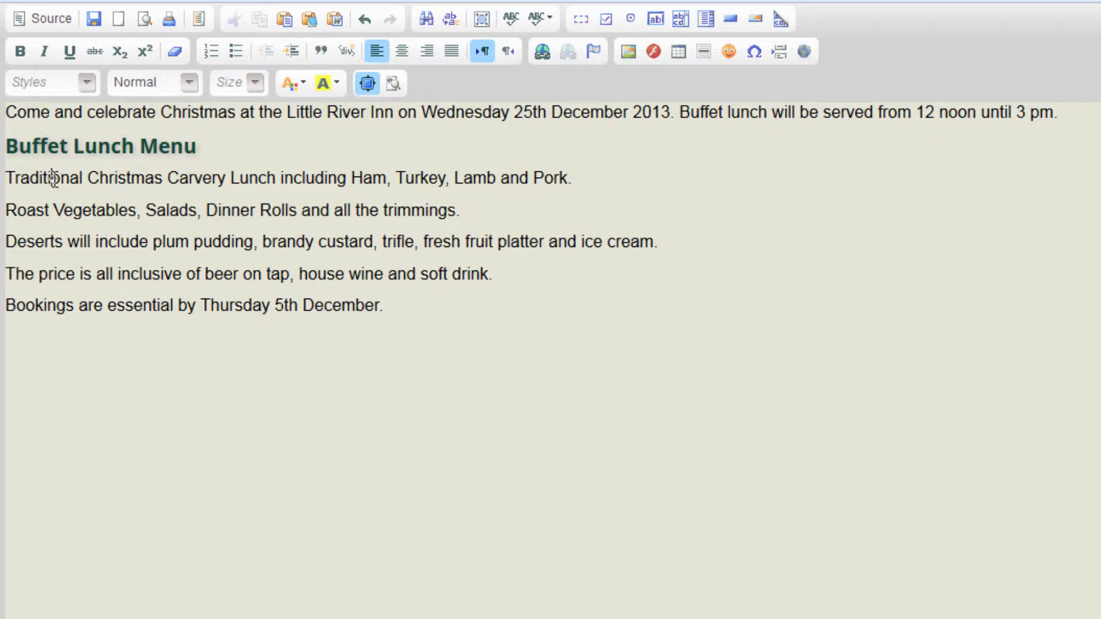
{"action": "left_click_drag", "start_coordinate": [51, 179], "coordinate": [64, 242]}
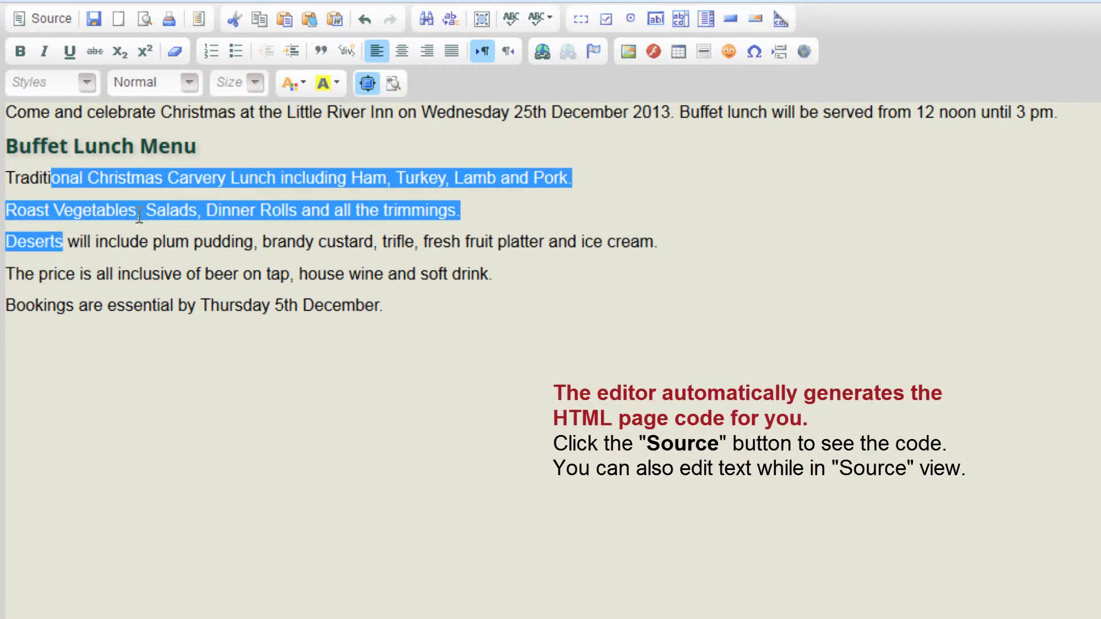
{"action": "left_click", "coordinate": [238, 51]}
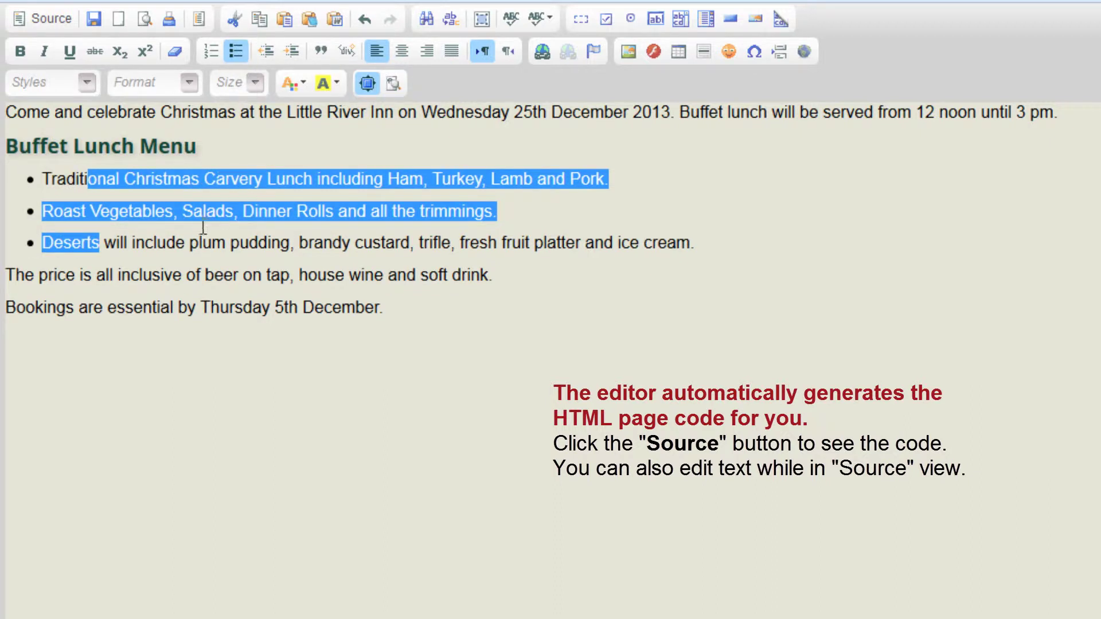
{"action": "left_click", "coordinate": [133, 275]}
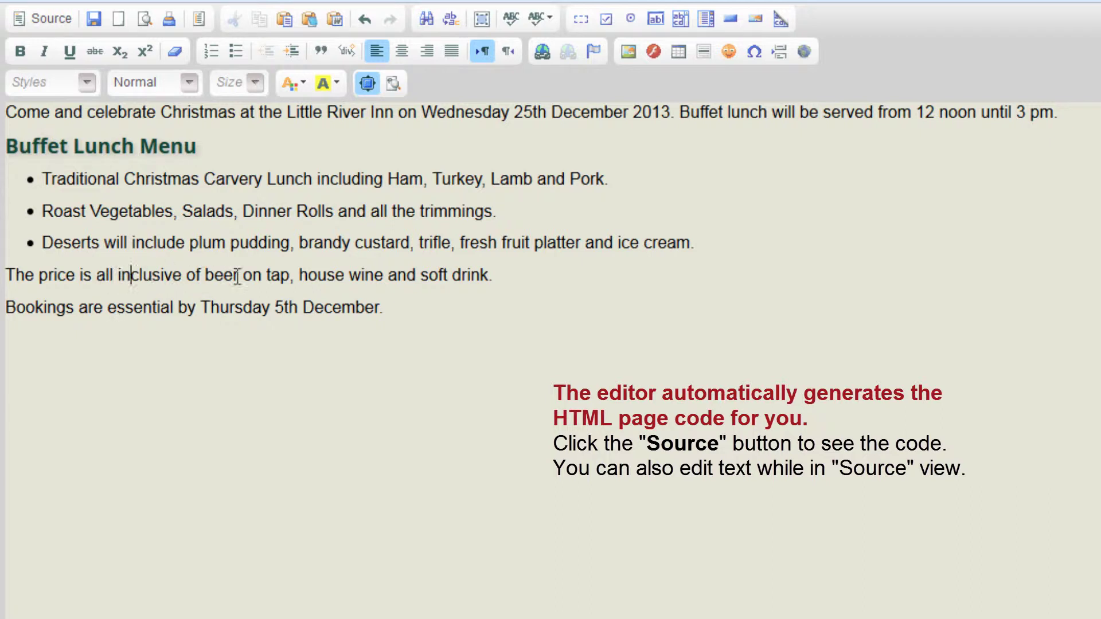
Make the opening "Come and celebrate Christmas" paragraph and the closing "Bookings are essential by Thursday 5th December." line bold.
{"action": "left_click", "coordinate": [55, 113]}
{"action": "key", "text": "Home"}
{"action": "key", "text": "shift+End"}
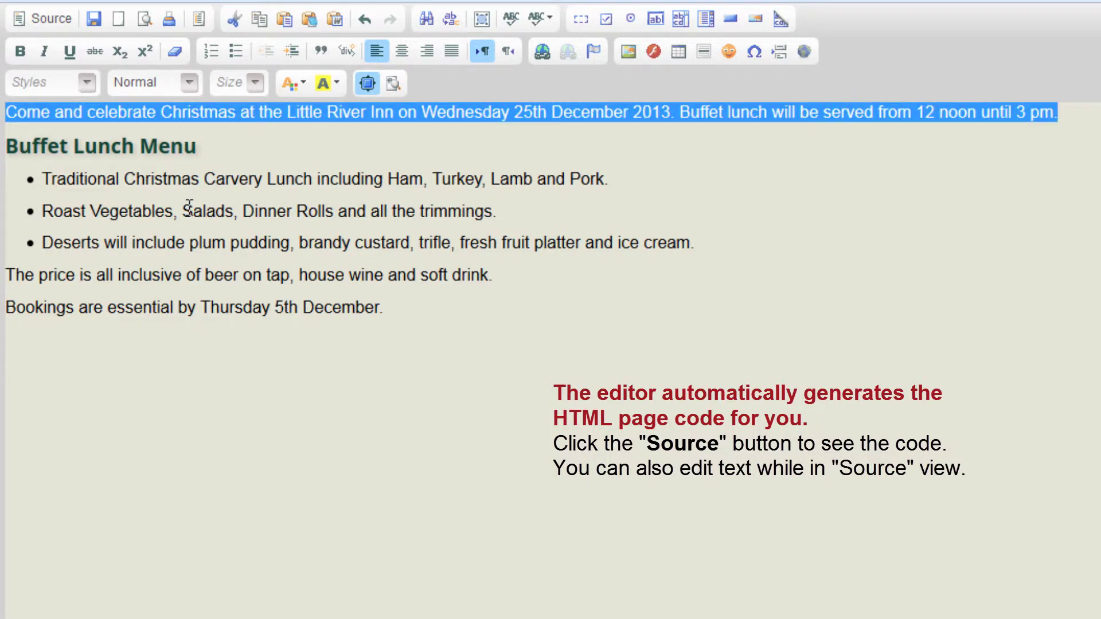
{"action": "left_click", "coordinate": [22, 58]}
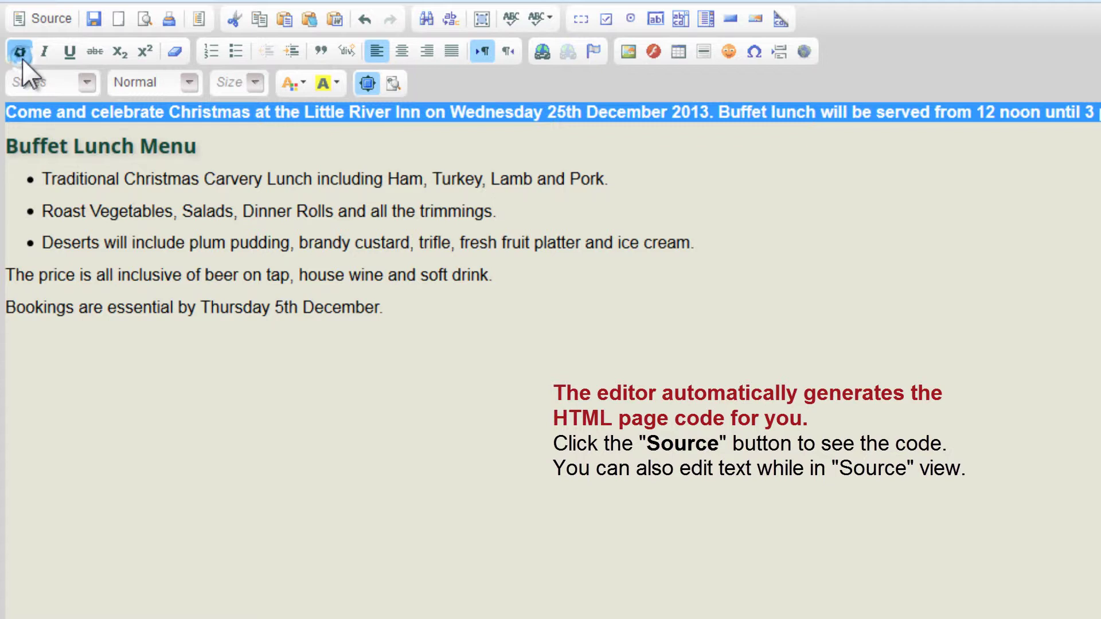
{"action": "left_click", "coordinate": [50, 308]}
{"action": "key", "text": "Home"}
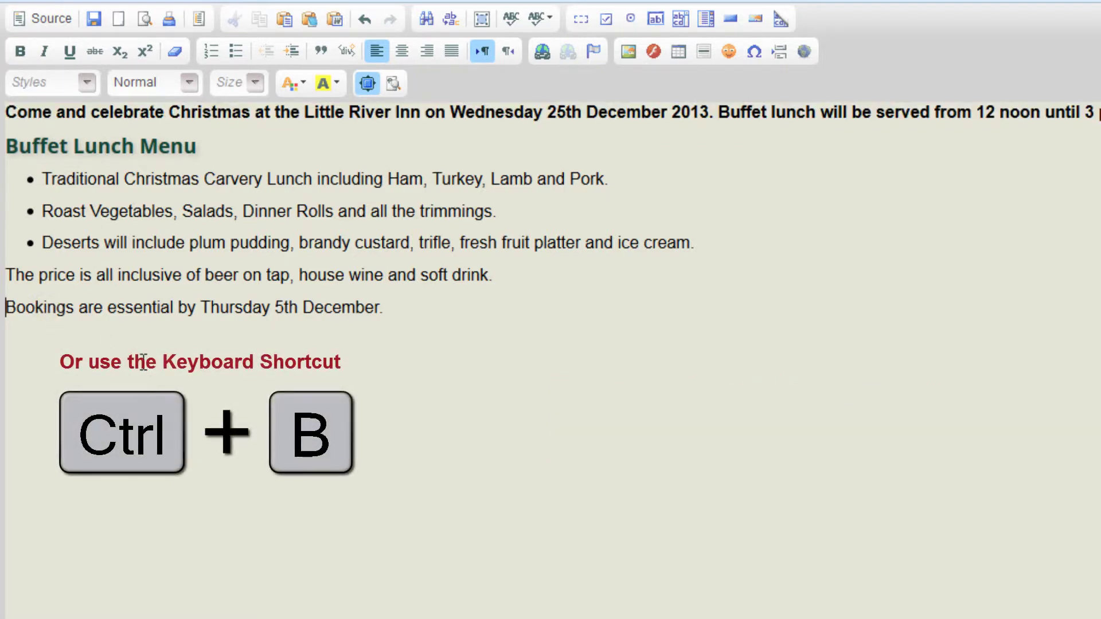
{"action": "key", "text": "shift+End"}
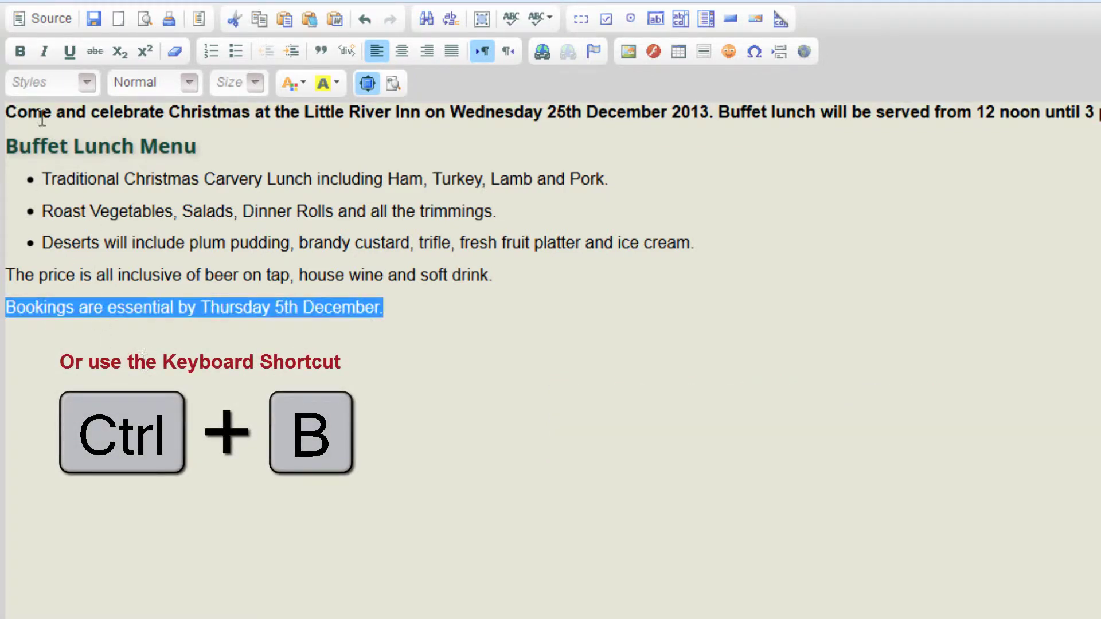
{"action": "left_click", "coordinate": [23, 56]}
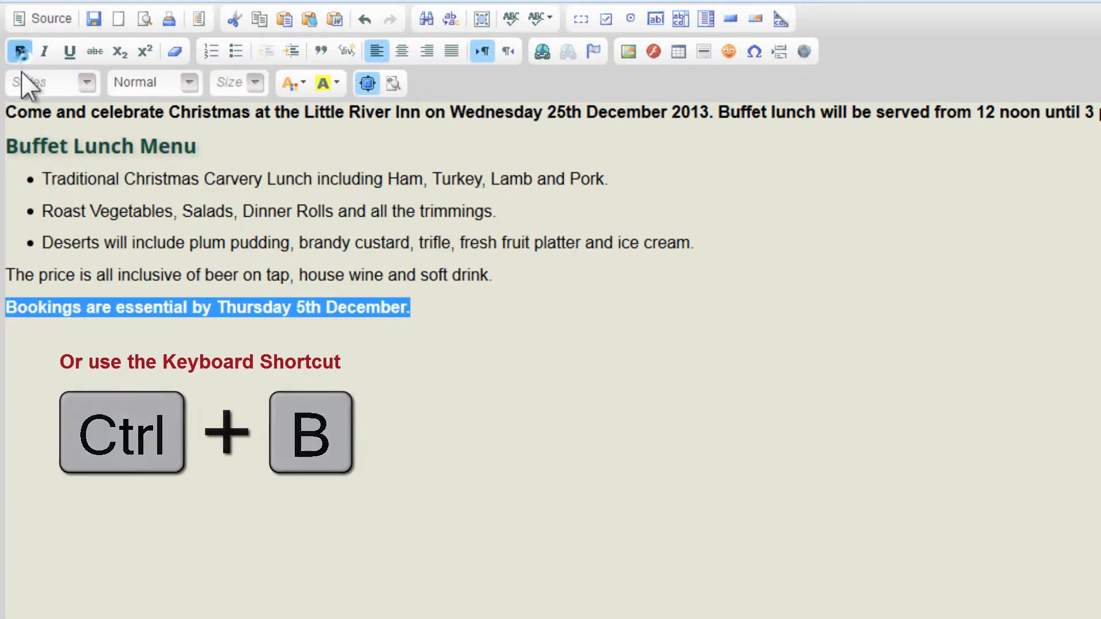
{"action": "left_click", "coordinate": [81, 238]}
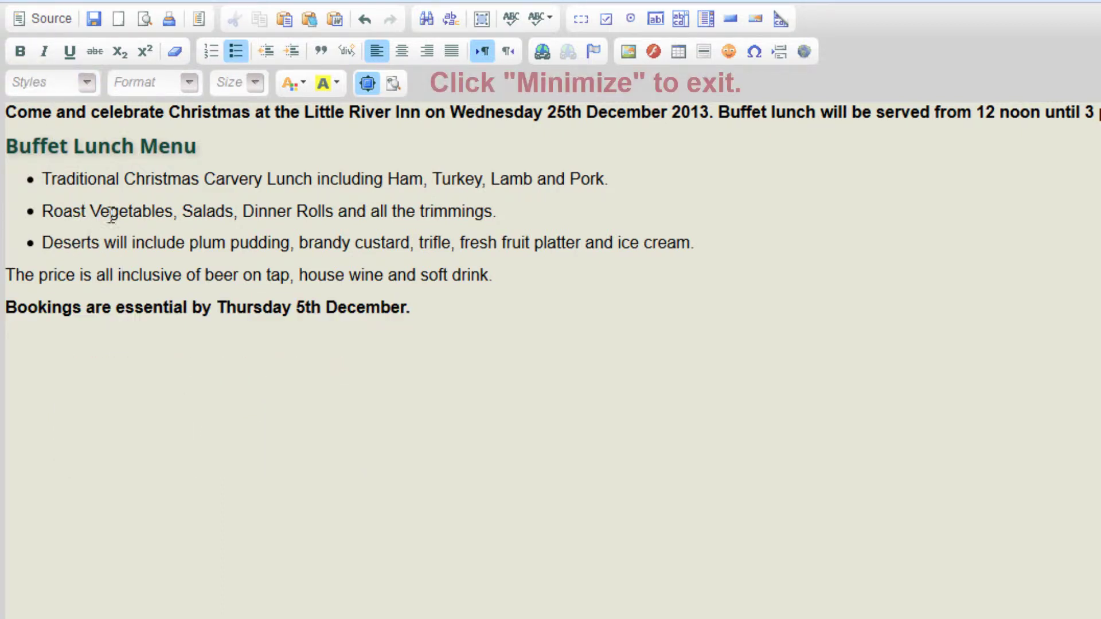
Minimize the Long Description editor and submit the modified christmas-buffet-lunch product.
{"action": "left_click", "coordinate": [368, 83]}
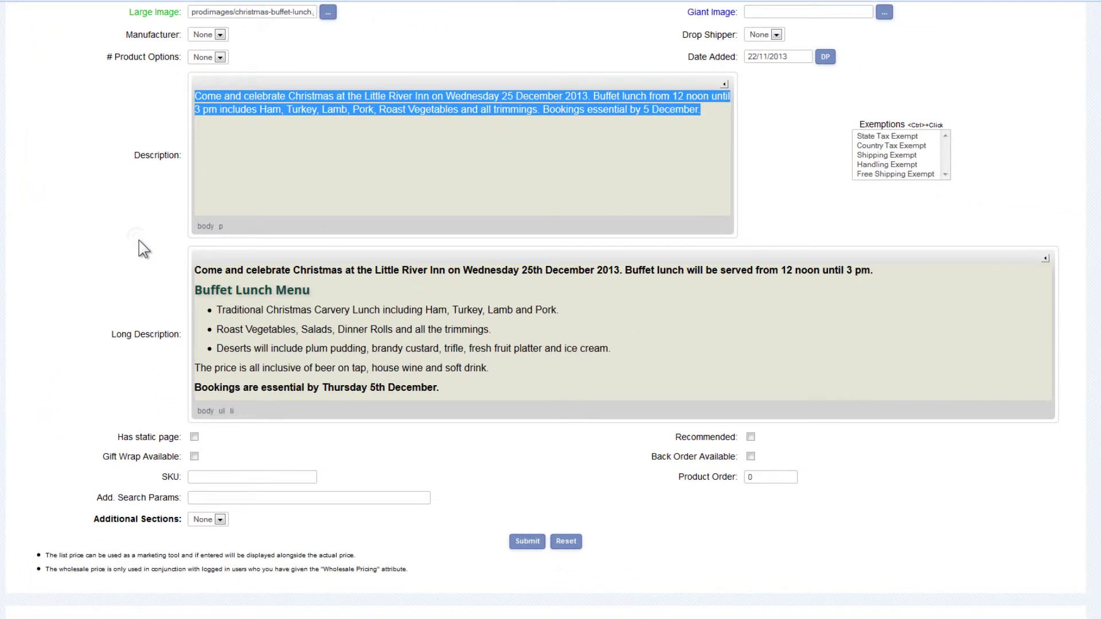
{"action": "scroll", "coordinate": [140, 239], "scroll_direction": "down", "scroll_amount": 3}
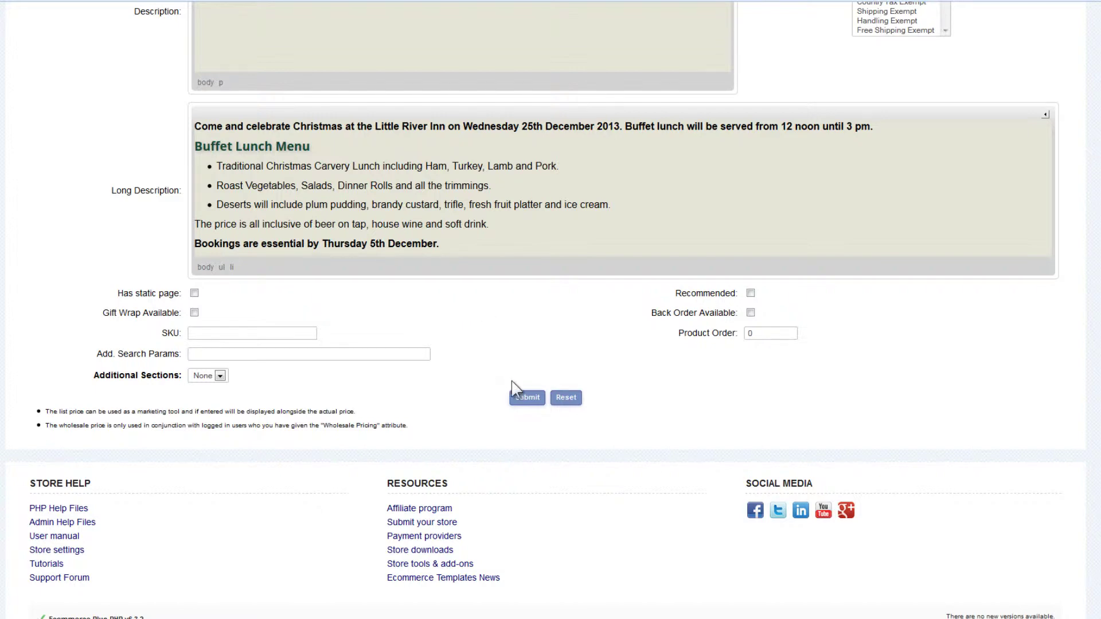
{"action": "left_click", "coordinate": [528, 401]}
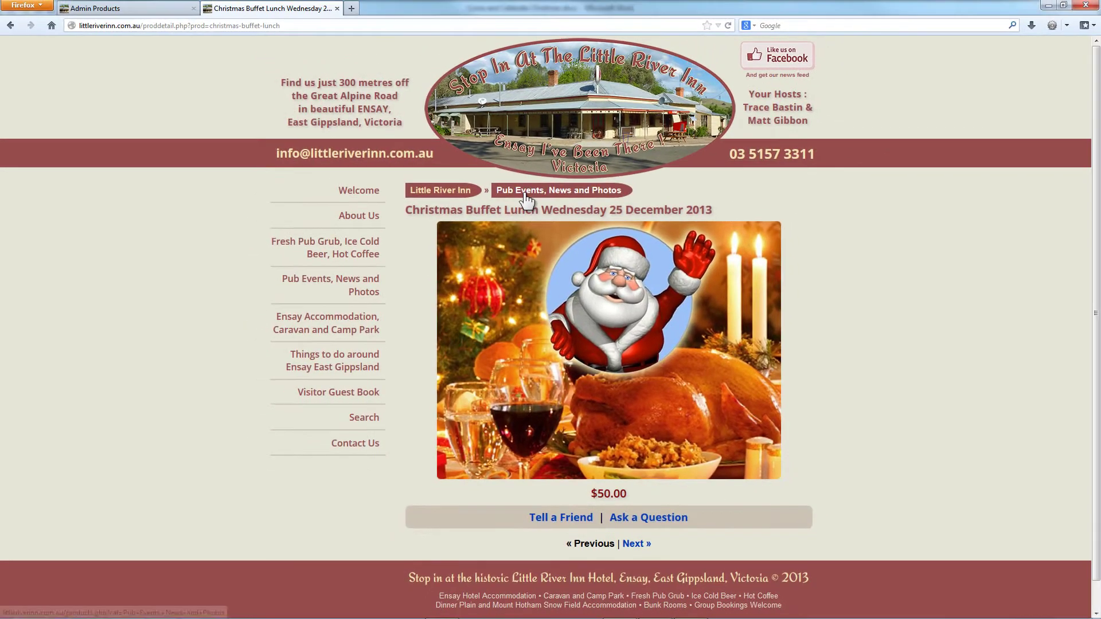
Review the Christmas Buffet Lunch listing in Pub Events, News and Photos and read through its product detail page.
{"action": "left_click", "coordinate": [525, 194]}
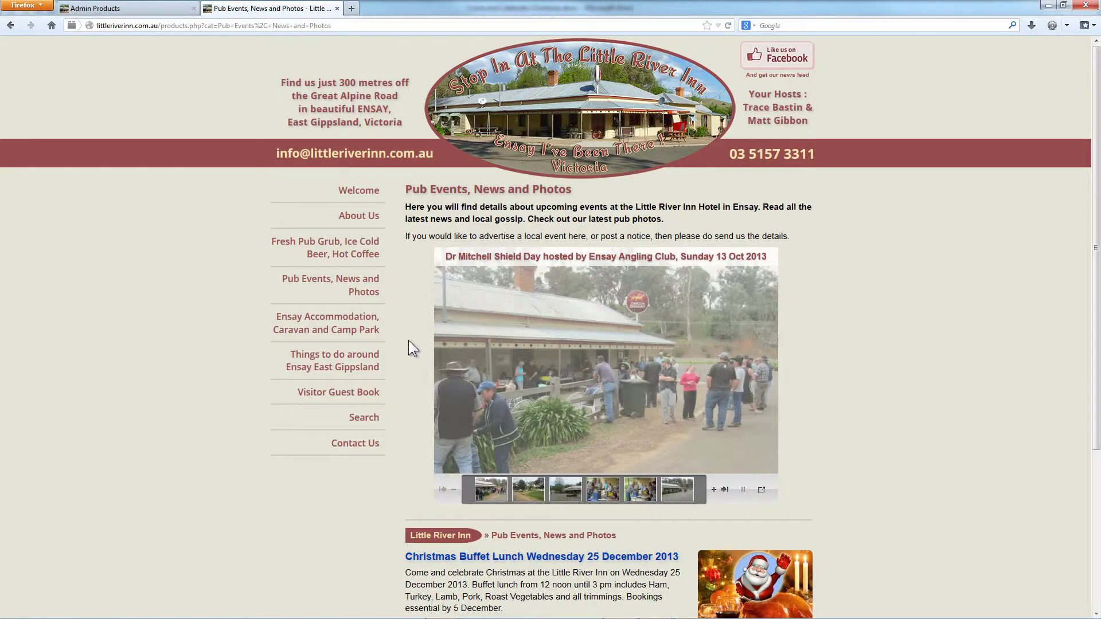
{"action": "scroll", "coordinate": [411, 363], "scroll_direction": "down", "scroll_amount": 2}
{"action": "scroll", "coordinate": [411, 363], "scroll_direction": "down", "scroll_amount": 2}
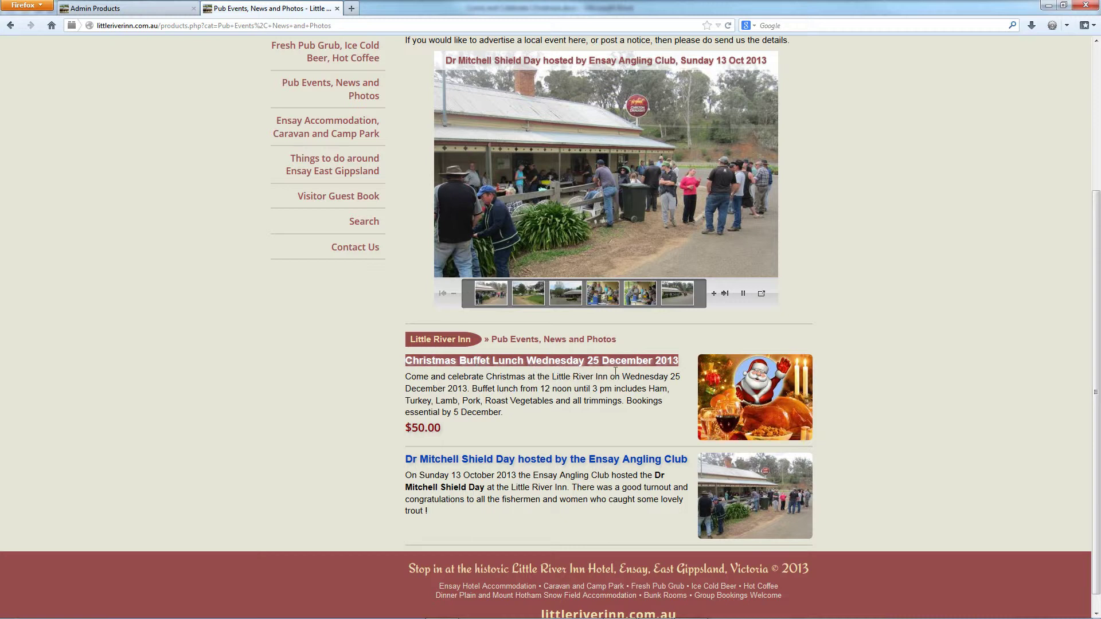
{"action": "left_click", "coordinate": [586, 395]}
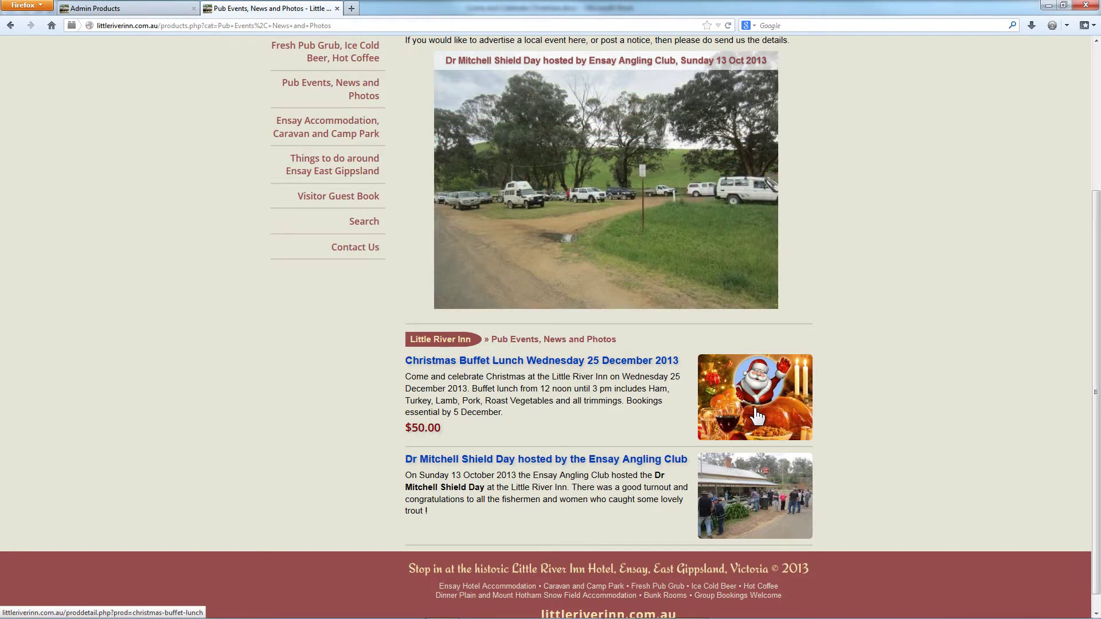
{"action": "left_click", "coordinate": [756, 410]}
{"action": "scroll", "coordinate": [464, 414], "scroll_direction": "down", "scroll_amount": 3}
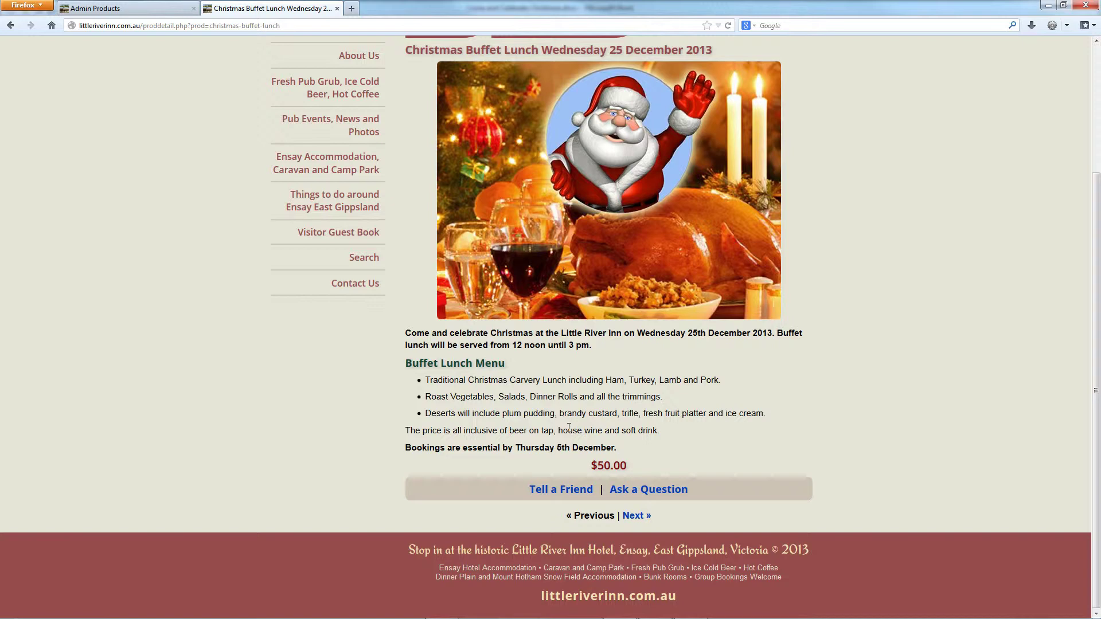
{"action": "scroll", "coordinate": [386, 404], "scroll_direction": "up", "scroll_amount": 2}
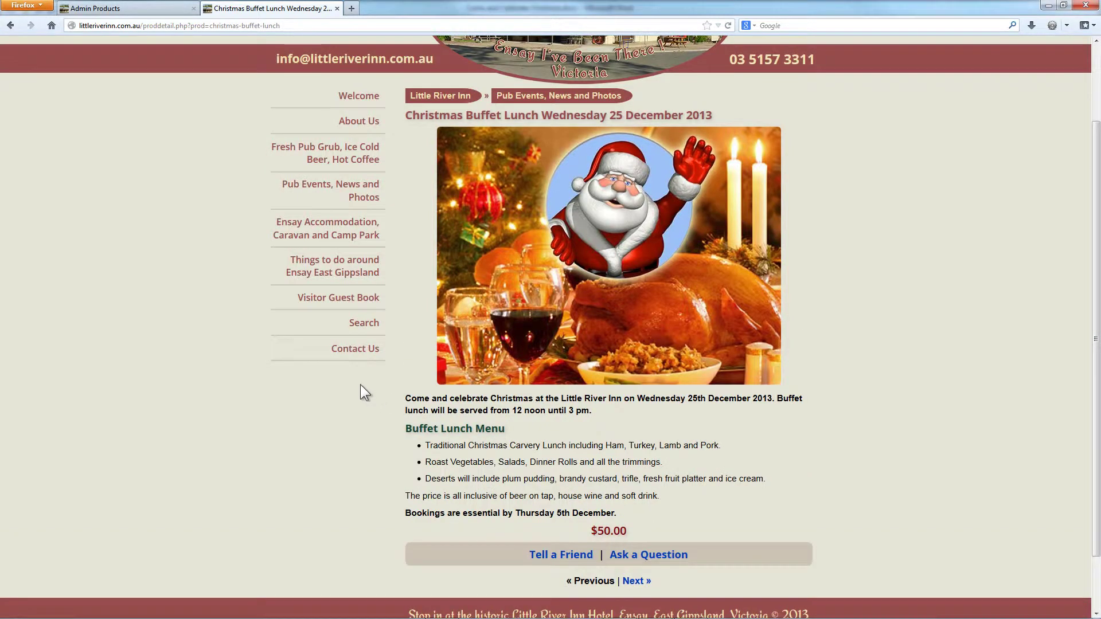
Return to the store admin, list all product options and open the Processor (Multimedia) option for modification.
{"action": "left_click", "coordinate": [96, 8]}
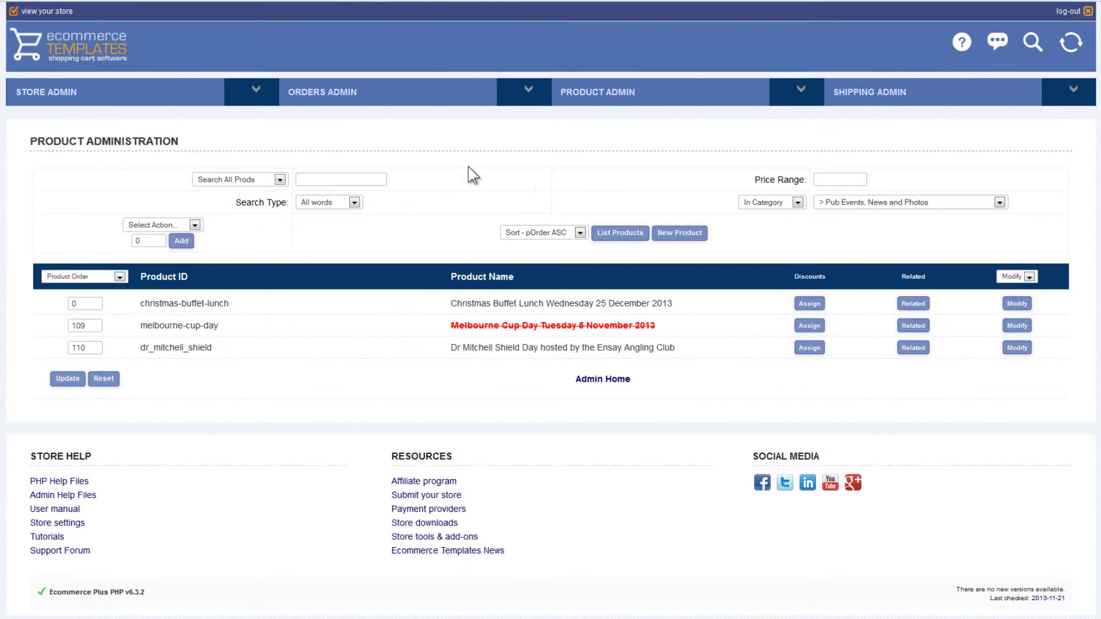
{"action": "mouse_move", "coordinate": [606, 105]}
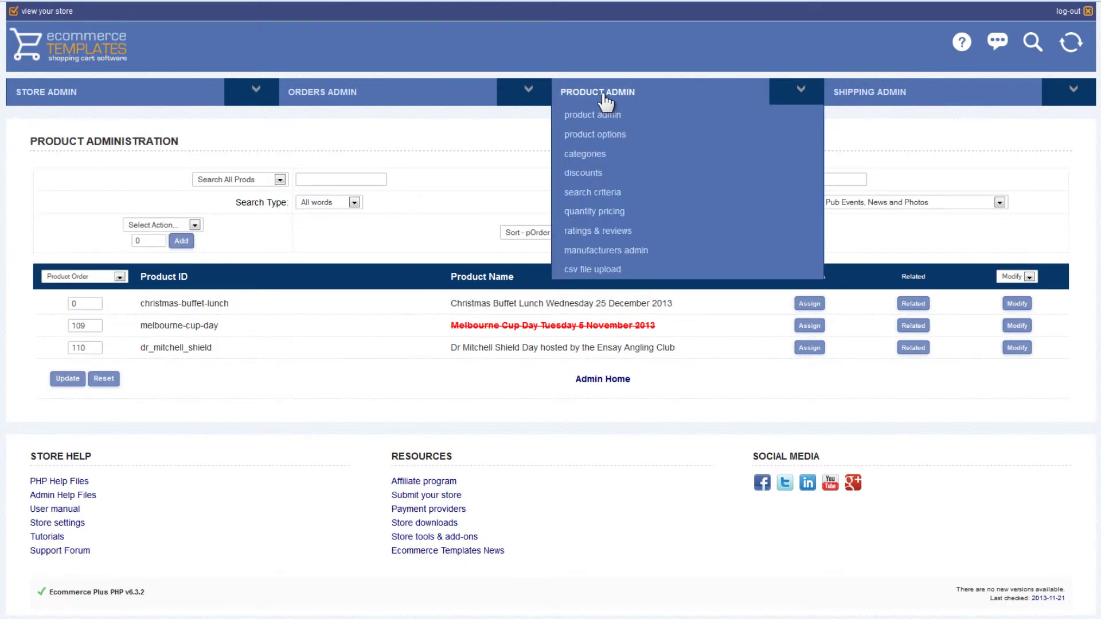
{"action": "left_click", "coordinate": [585, 138]}
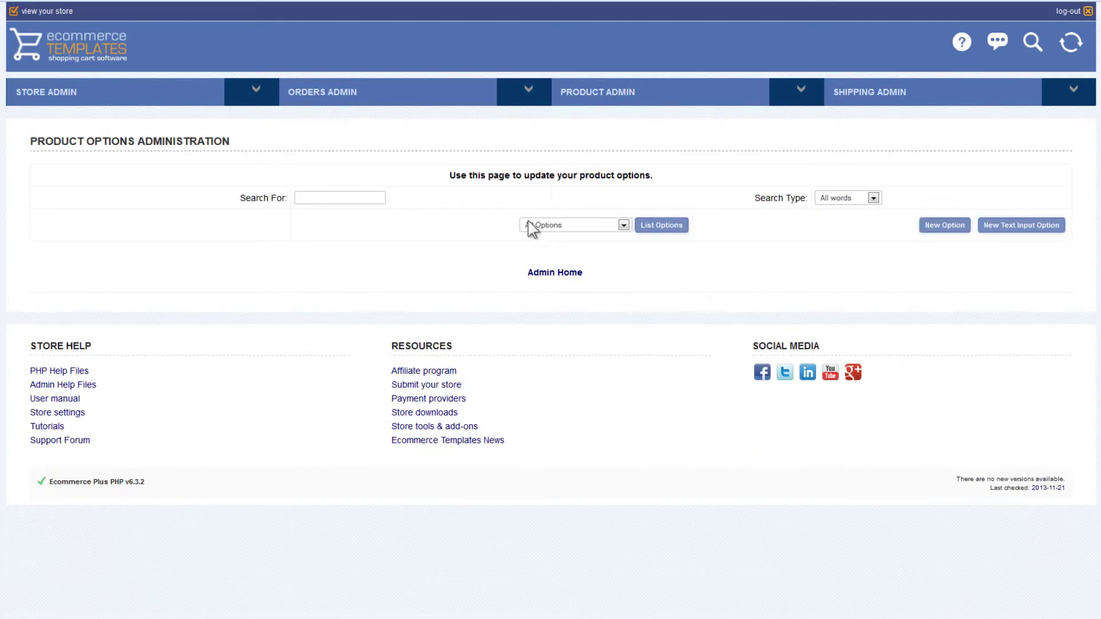
{"action": "left_click", "coordinate": [655, 226]}
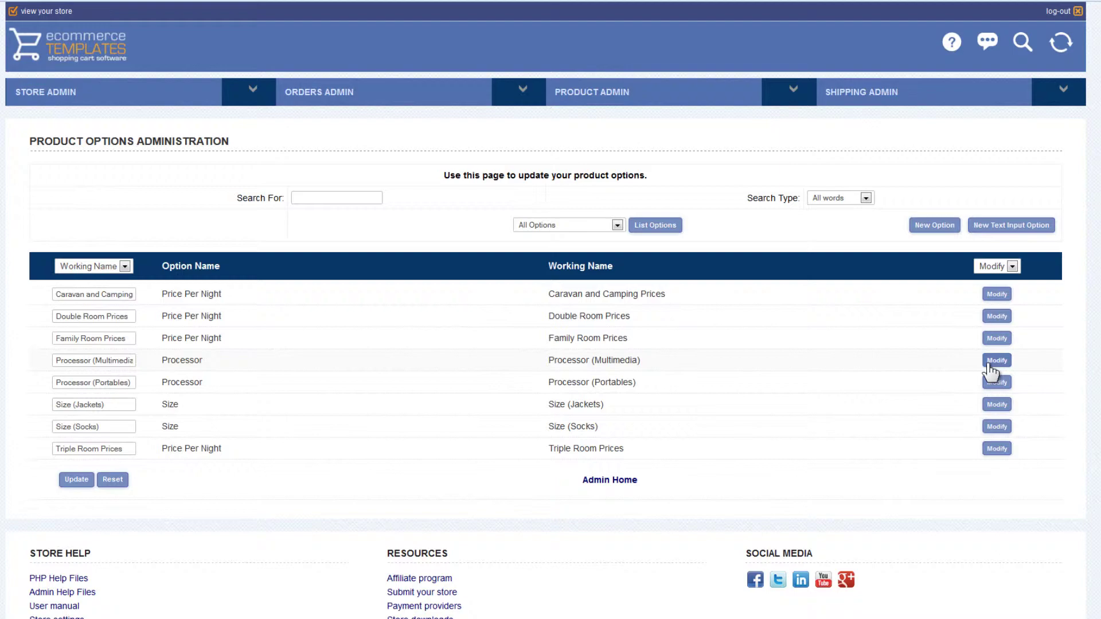
{"action": "left_click", "coordinate": [989, 364]}
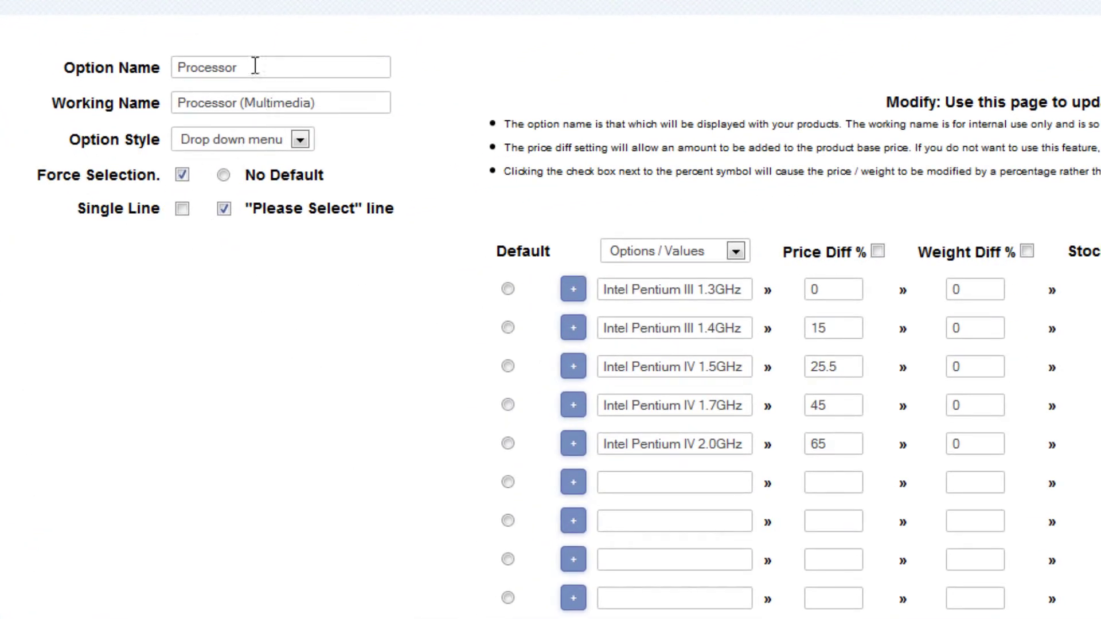
Replace both the option name and the working name with "Christmas Lunch Prices".
{"action": "double_click", "coordinate": [255, 67]}
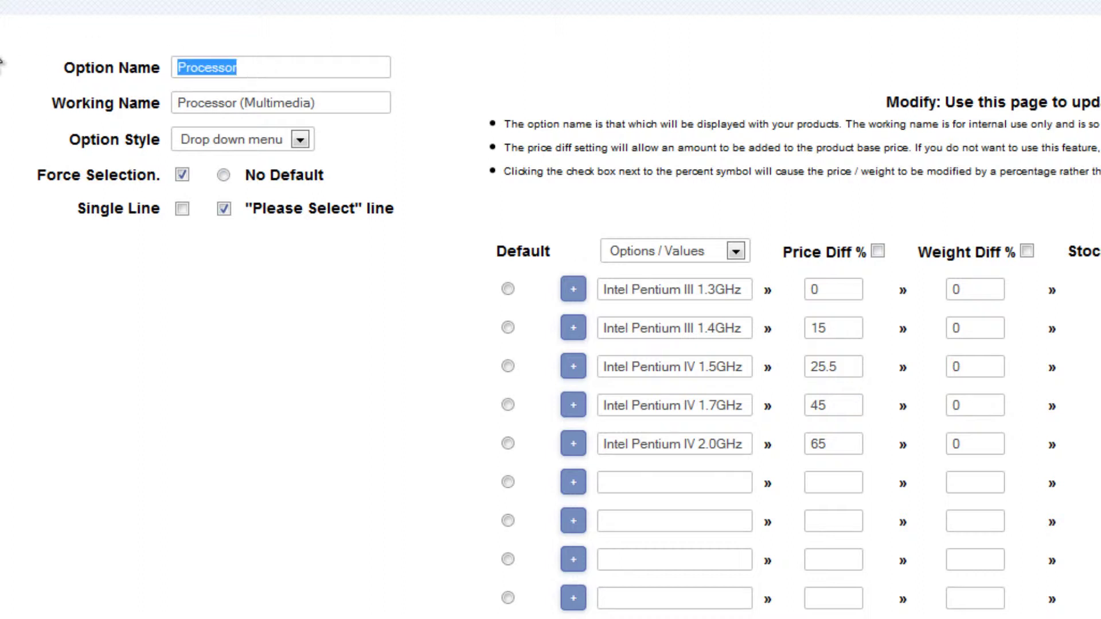
{"action": "type", "text": "Chri"}
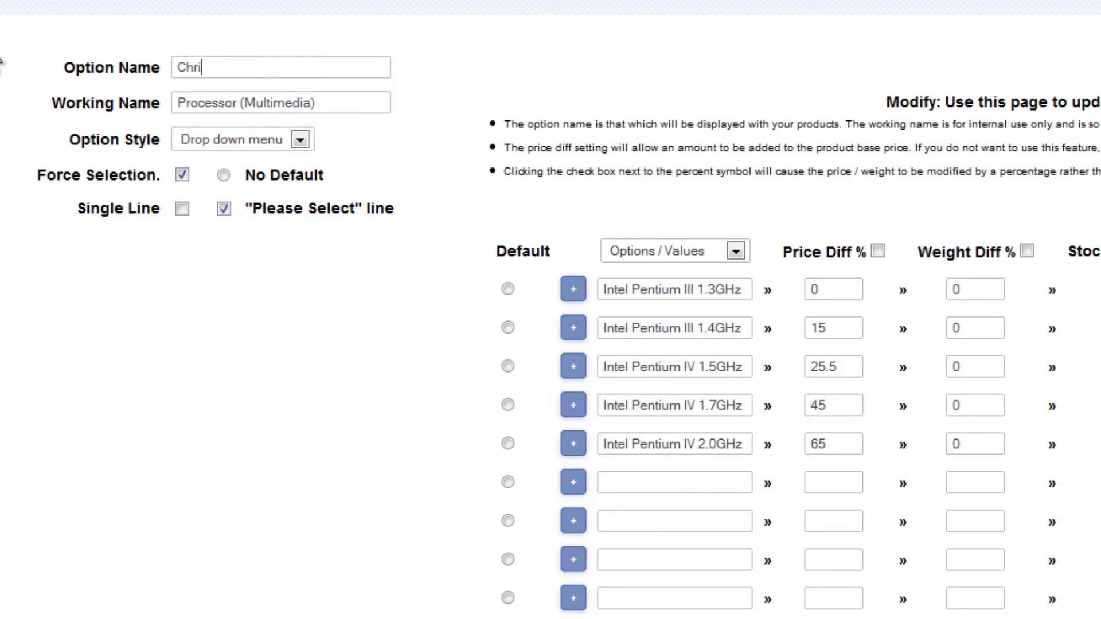
{"action": "type", "text": "stmas D"}
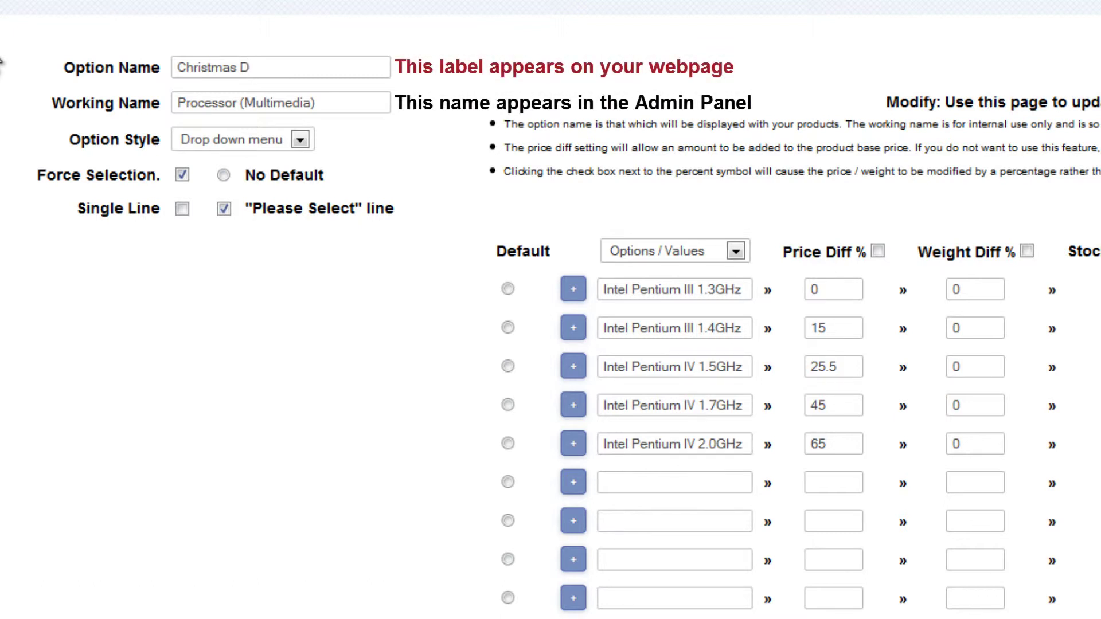
{"action": "key", "text": "BackSpace"}
{"action": "type", "text": "Lunch Prices"}
{"action": "key", "text": "ctrl+c"}
{"action": "key", "text": "ctrl+a"}
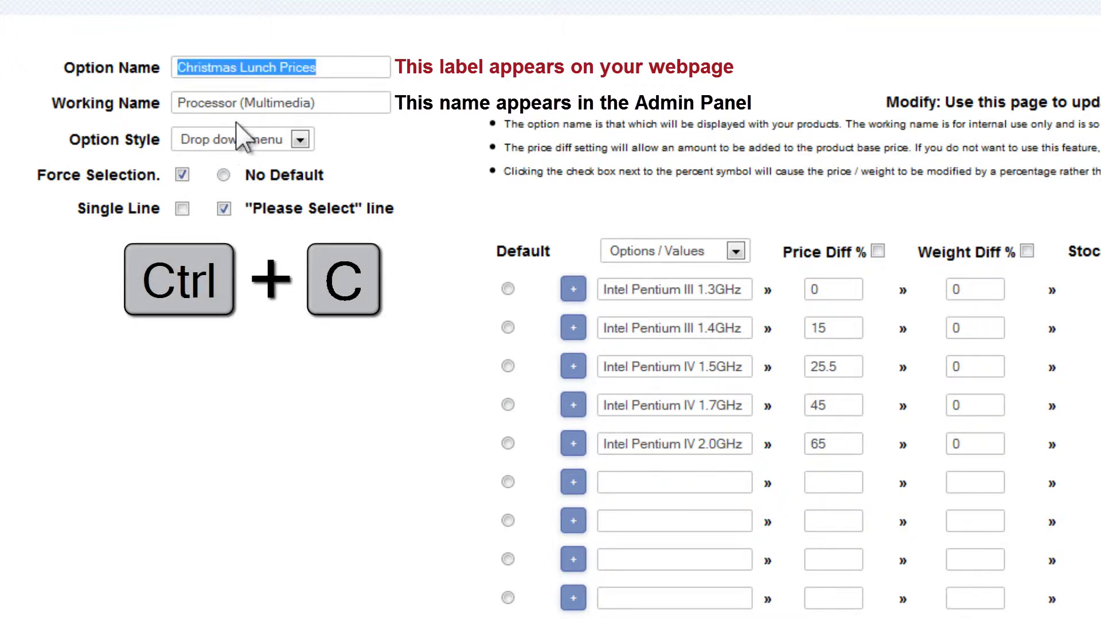
{"action": "left_click_drag", "start_coordinate": [320, 102], "coordinate": [130, 96]}
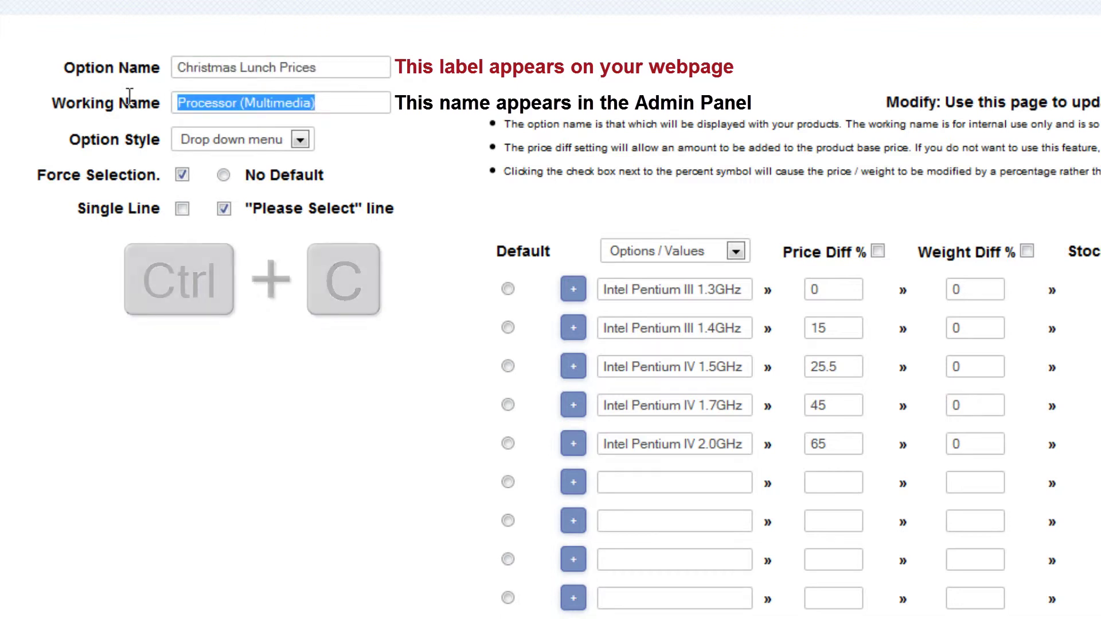
{"action": "key", "text": "ctrl+v"}
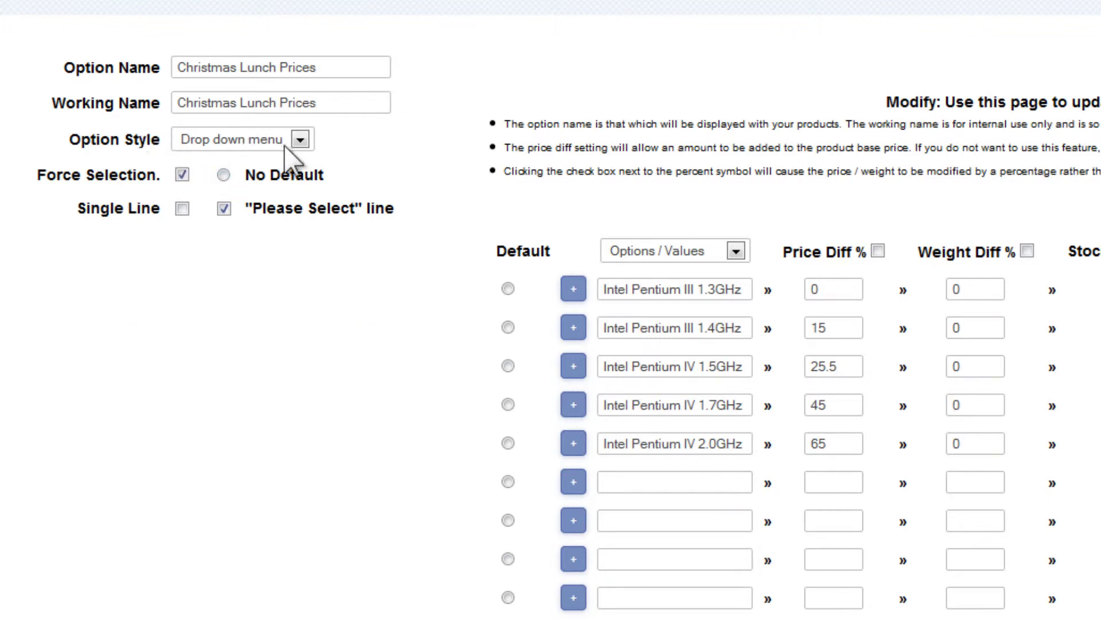
Keep the option style as Drop down menu and turn off Force Selection and the "Please Select" line.
{"action": "left_click", "coordinate": [300, 141]}
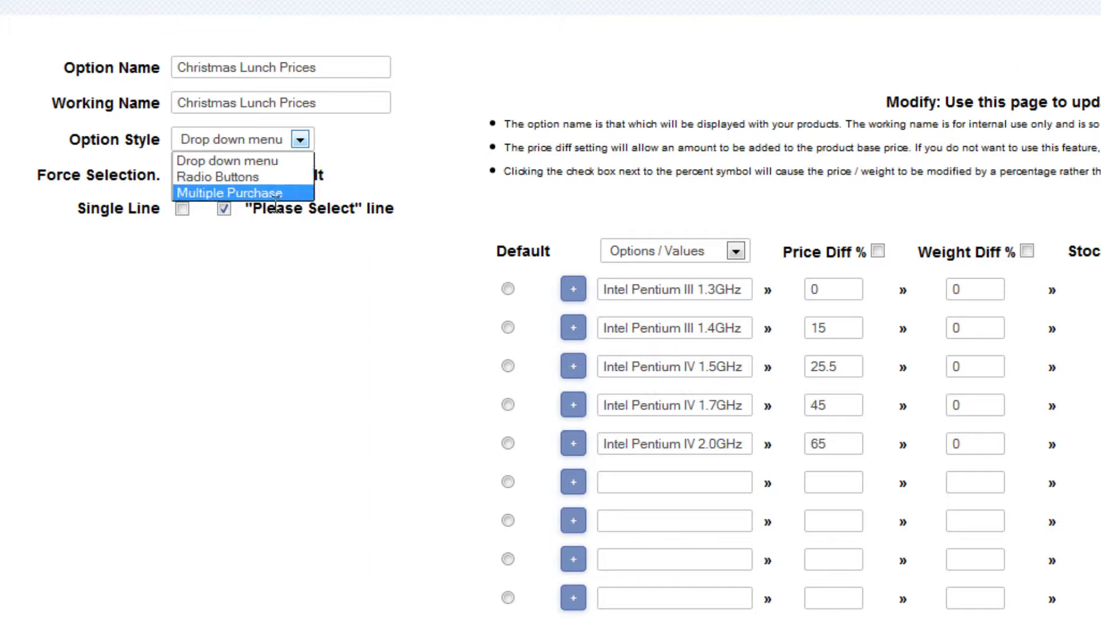
{"action": "left_click", "coordinate": [254, 167]}
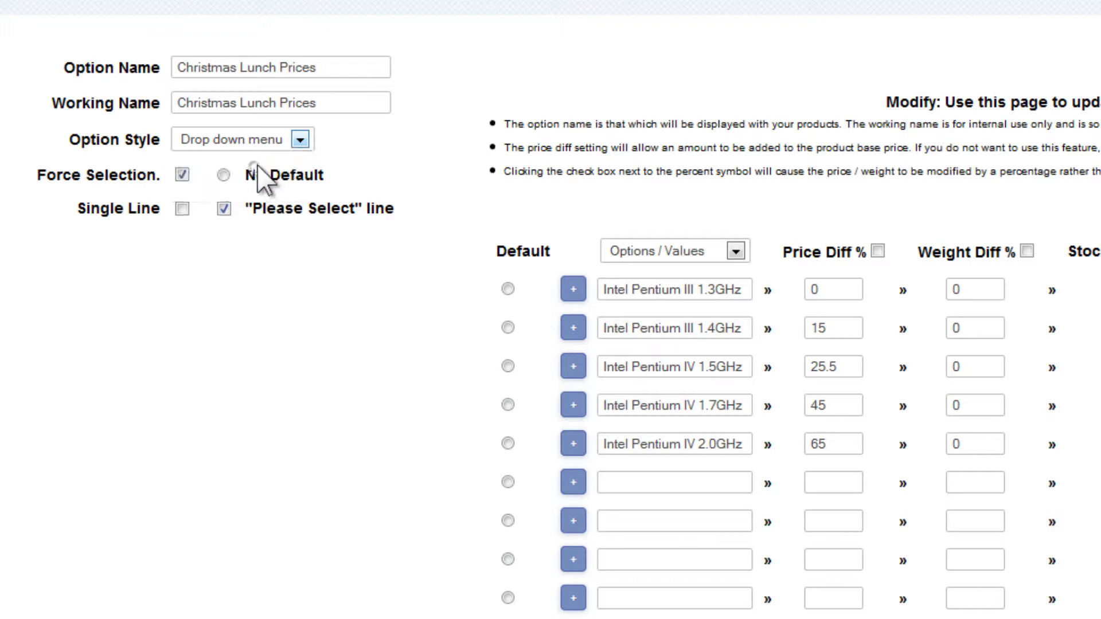
{"action": "mouse_move", "coordinate": [171, 182]}
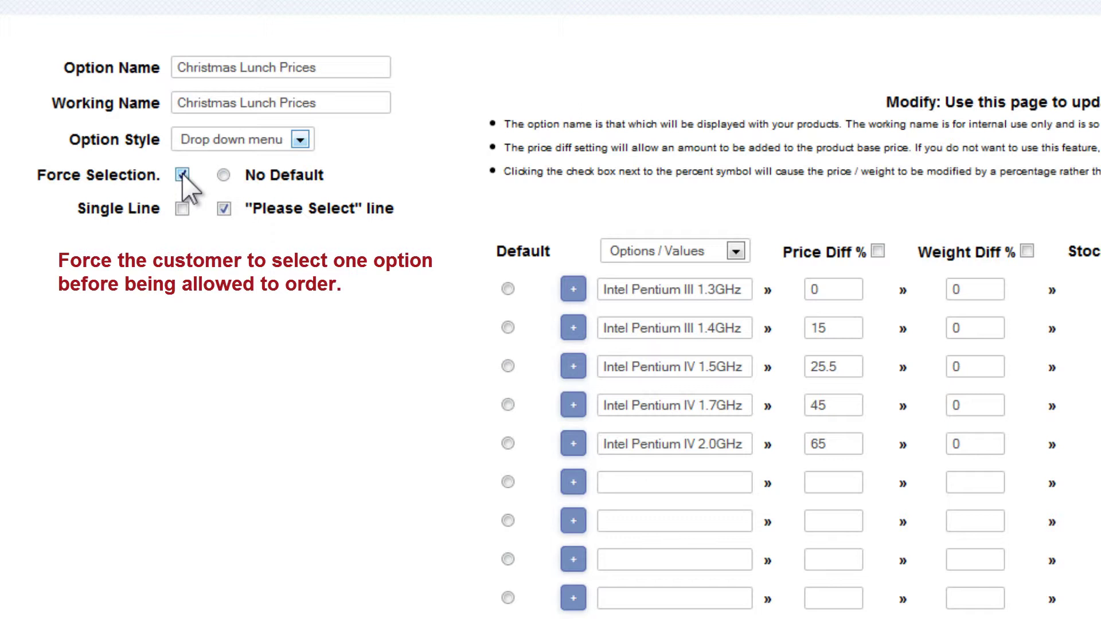
{"action": "left_click", "coordinate": [181, 174]}
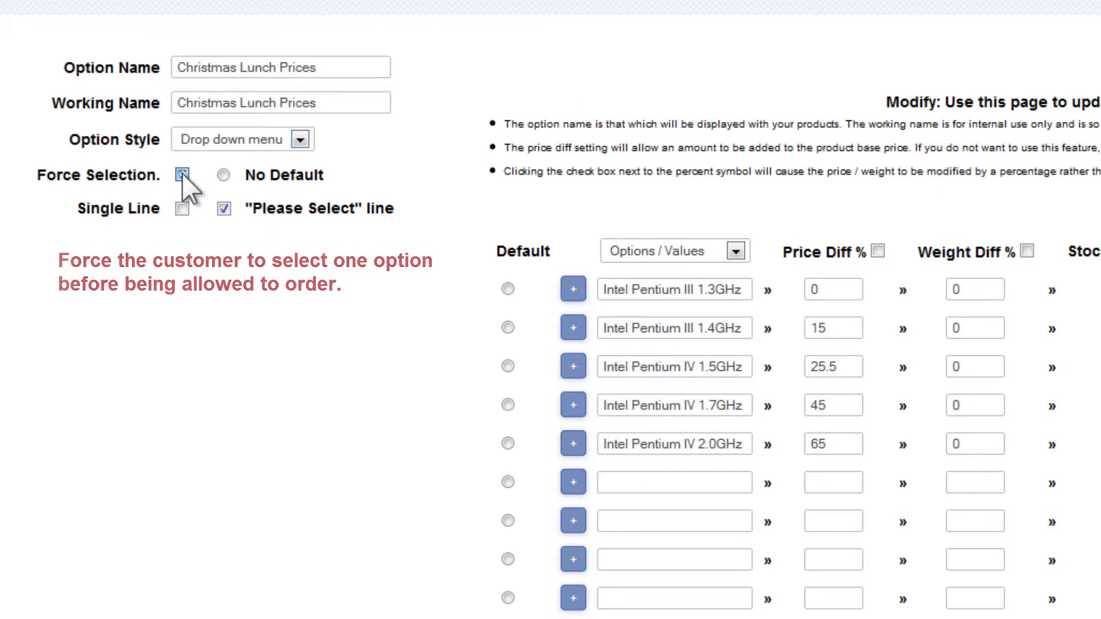
{"action": "left_click", "coordinate": [224, 208]}
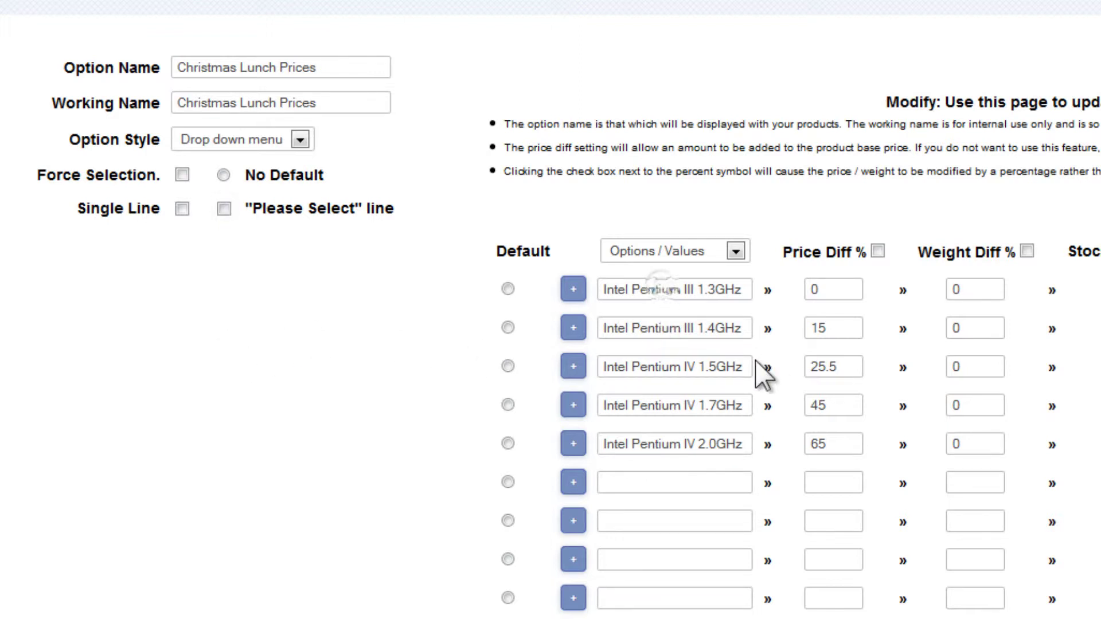
Replace the first option value, Intel Pentium III 1.3GHz, with "each Adult".
{"action": "key", "text": "Home"}
{"action": "key", "text": "shift+End"}
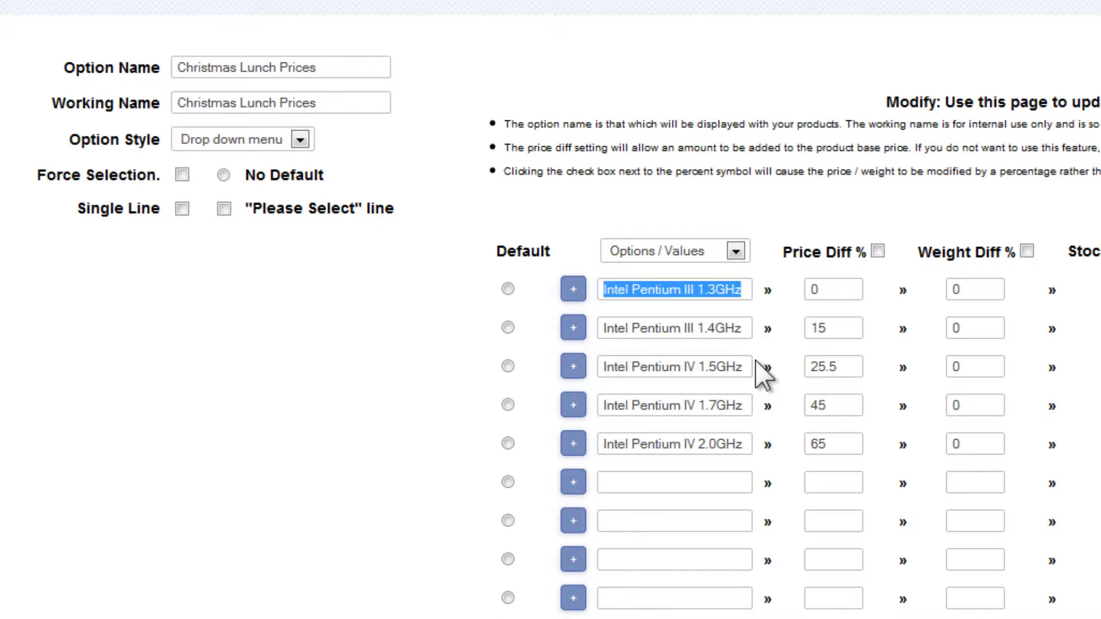
{"action": "type", "text": "eac"}
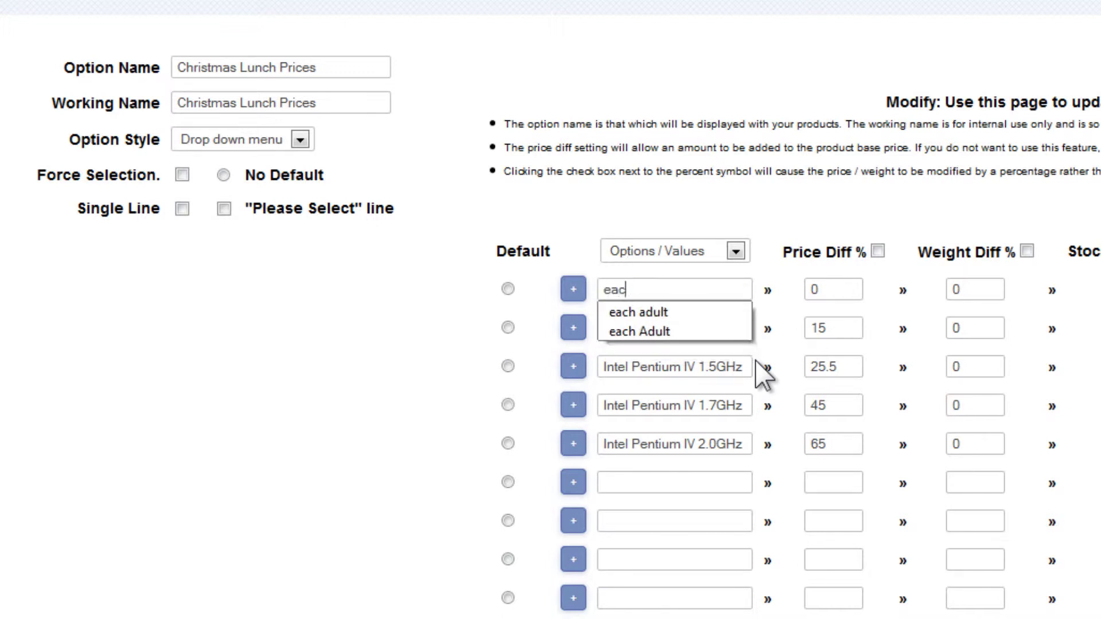
{"action": "type", "text": "h Adult"}
{"action": "key", "text": "Tab"}
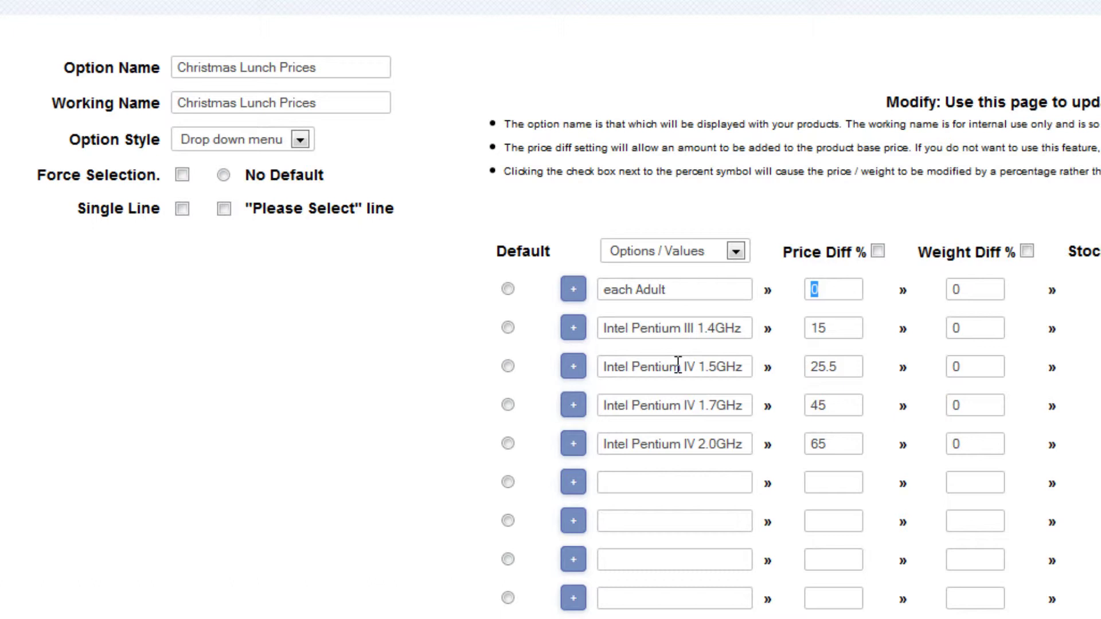
Replace the second option value, Intel Pentium III 1.4GHz, with "each Child under 16".
{"action": "left_click", "coordinate": [629, 329]}
{"action": "key", "text": "Home"}
{"action": "key", "text": "shift+End"}
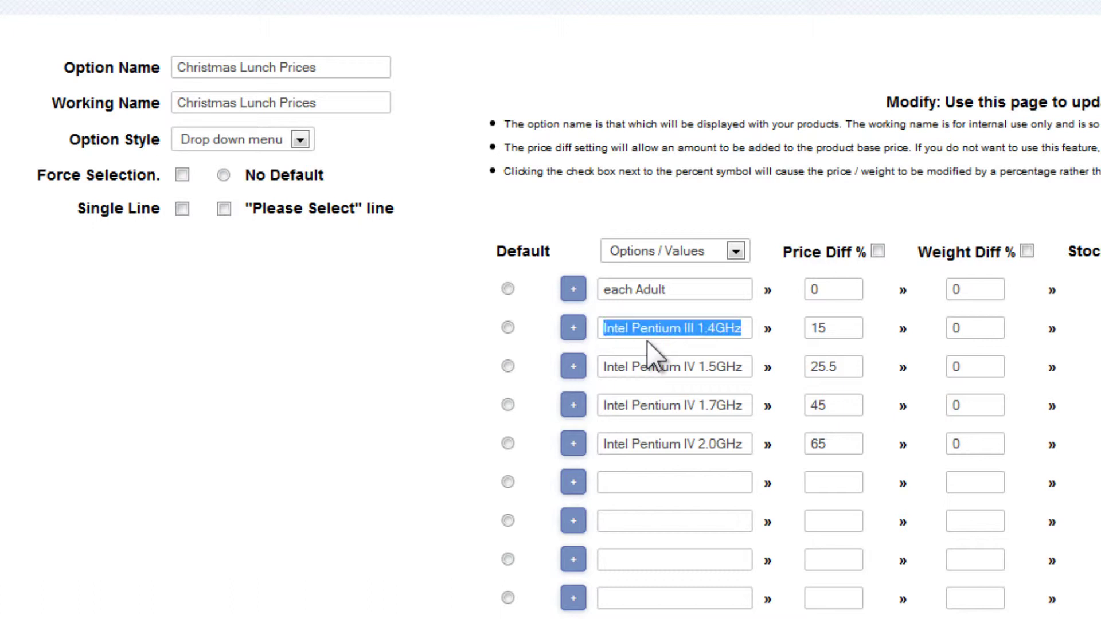
{"action": "type", "text": "each C"}
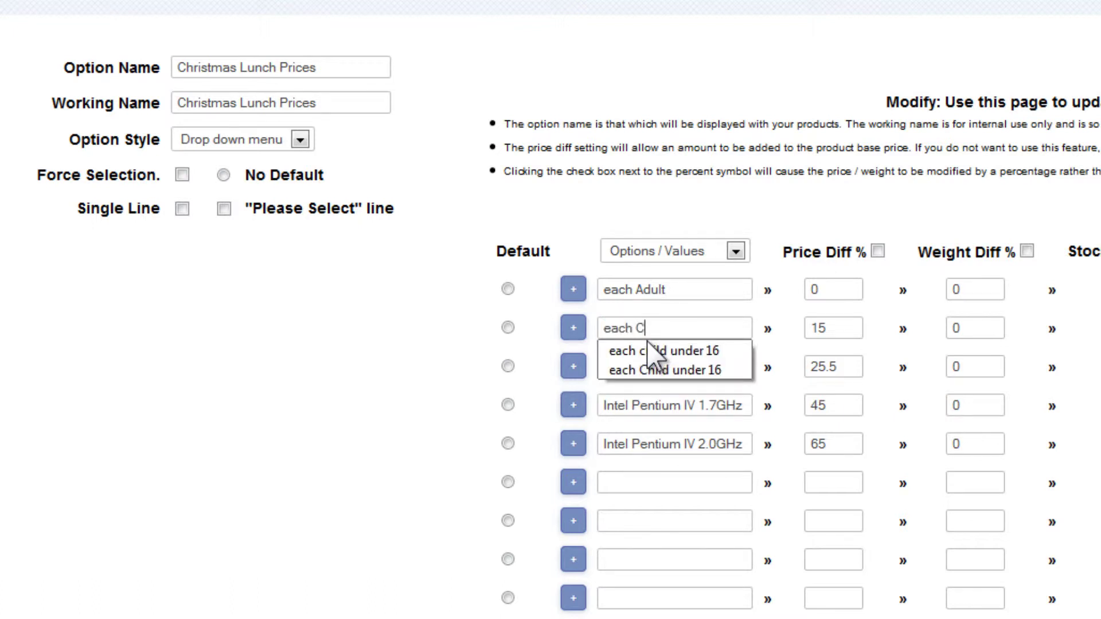
{"action": "type", "text": "hild under 16"}
Check the child price in the Christmas lunch document and set the "each Child under 16" price difference to -25.
{"action": "left_click", "coordinate": [298, 444]}
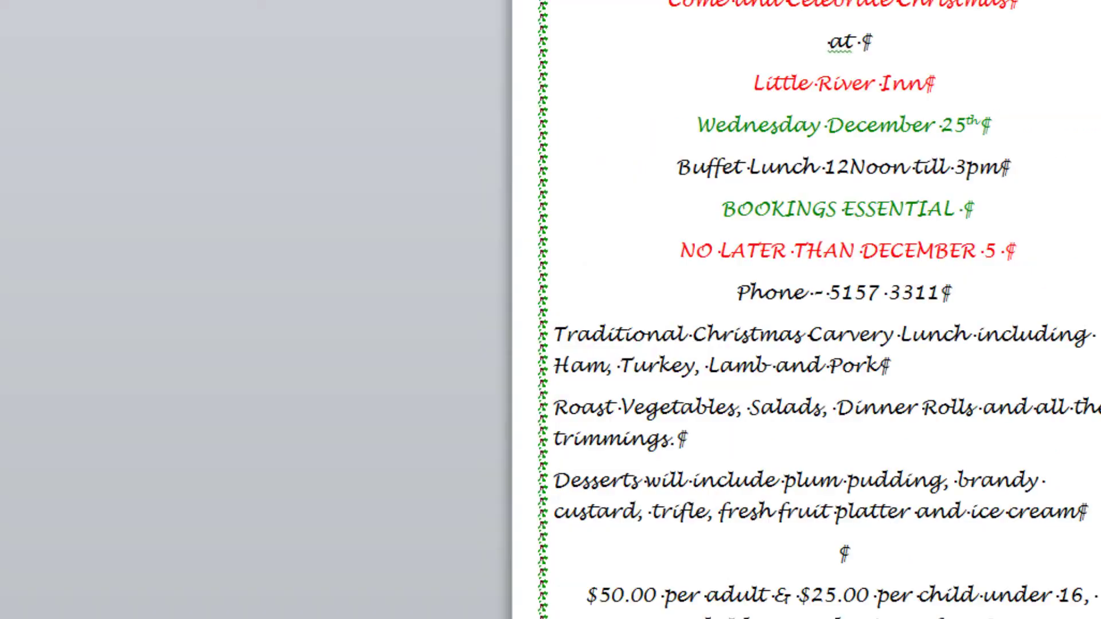
{"action": "left_click", "coordinate": [823, 597]}
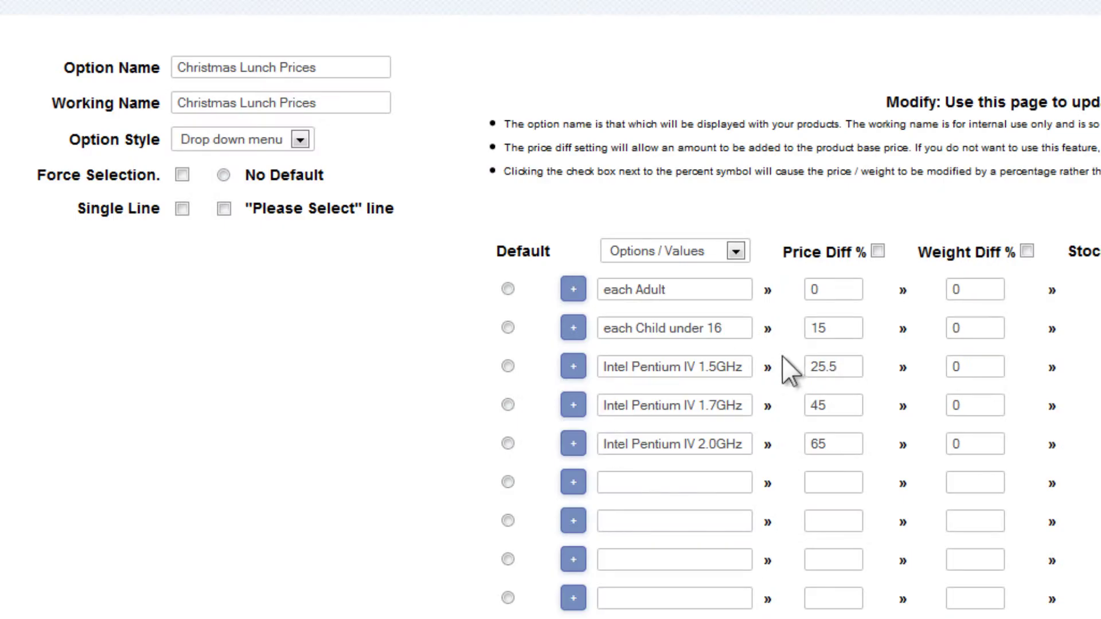
{"action": "left_click_drag", "start_coordinate": [824, 328], "coordinate": [700, 326]}
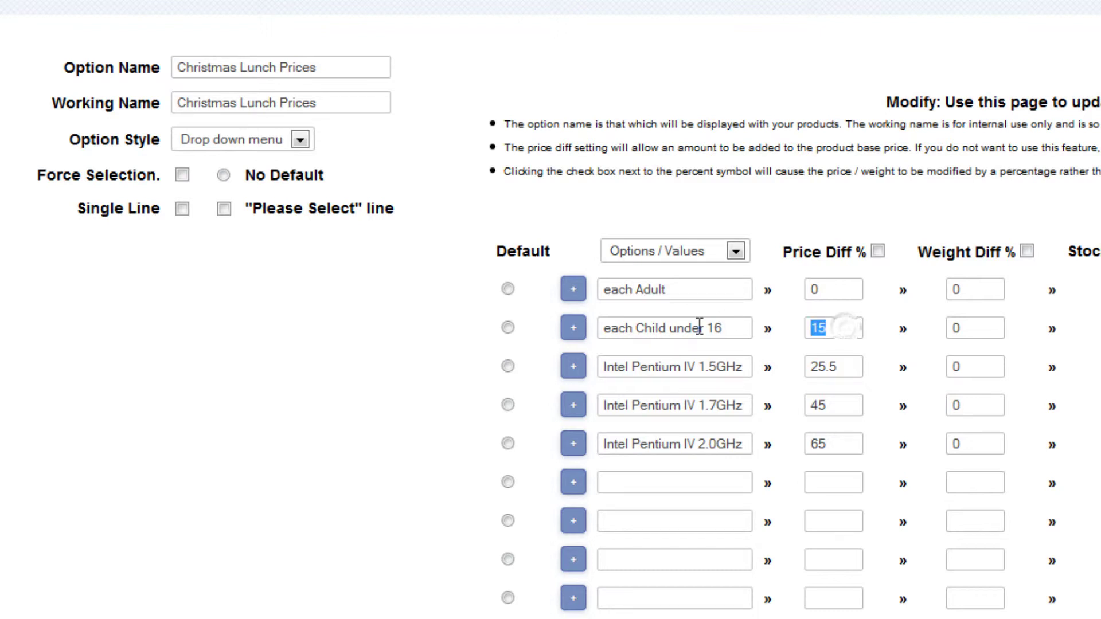
{"action": "type", "text": "-25"}
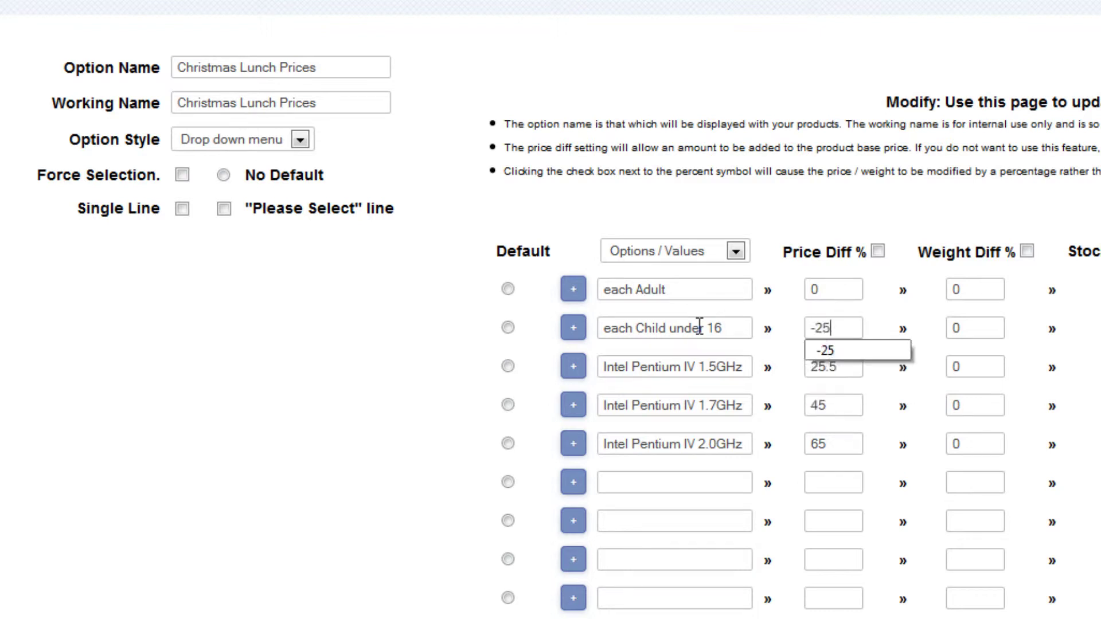
{"action": "key", "text": "Down"}
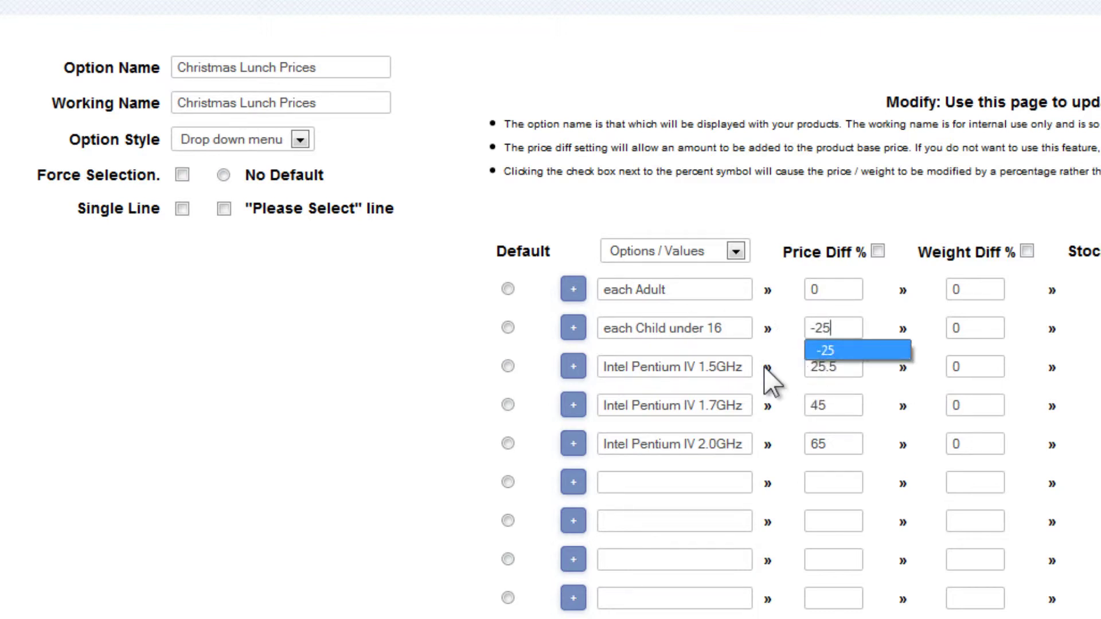
{"action": "left_click", "coordinate": [424, 395]}
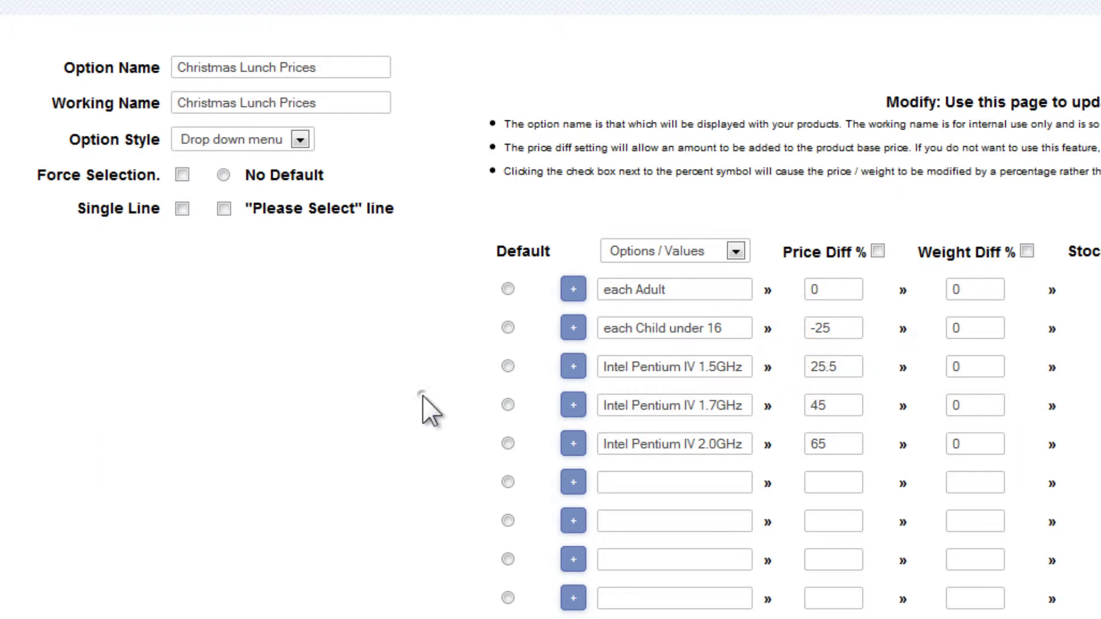
Replace the third option value, Intel Pentium IV 1.5GHz, with "each Child under 4" and set its price difference to -50.
{"action": "left_click", "coordinate": [648, 370]}
{"action": "key", "text": "ctrl+a"}
{"action": "key", "text": "BackSpace"}
{"action": "type", "text": "e"}
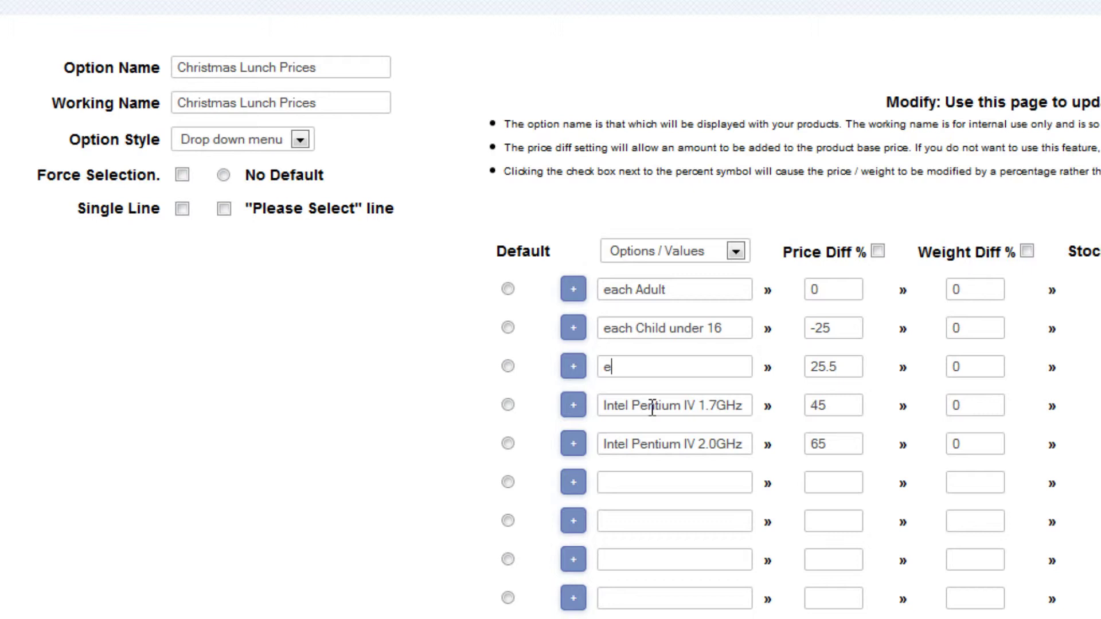
{"action": "type", "text": "ach Child under "}
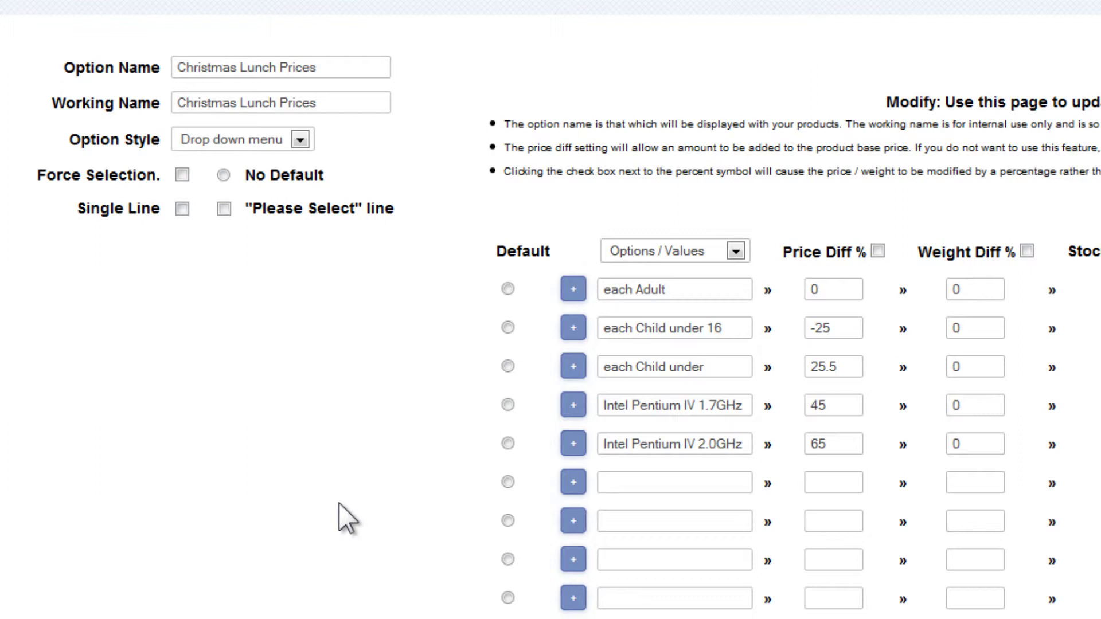
{"action": "type", "text": "4"}
{"action": "left_click_drag", "start_coordinate": [846, 365], "coordinate": [755, 356]}
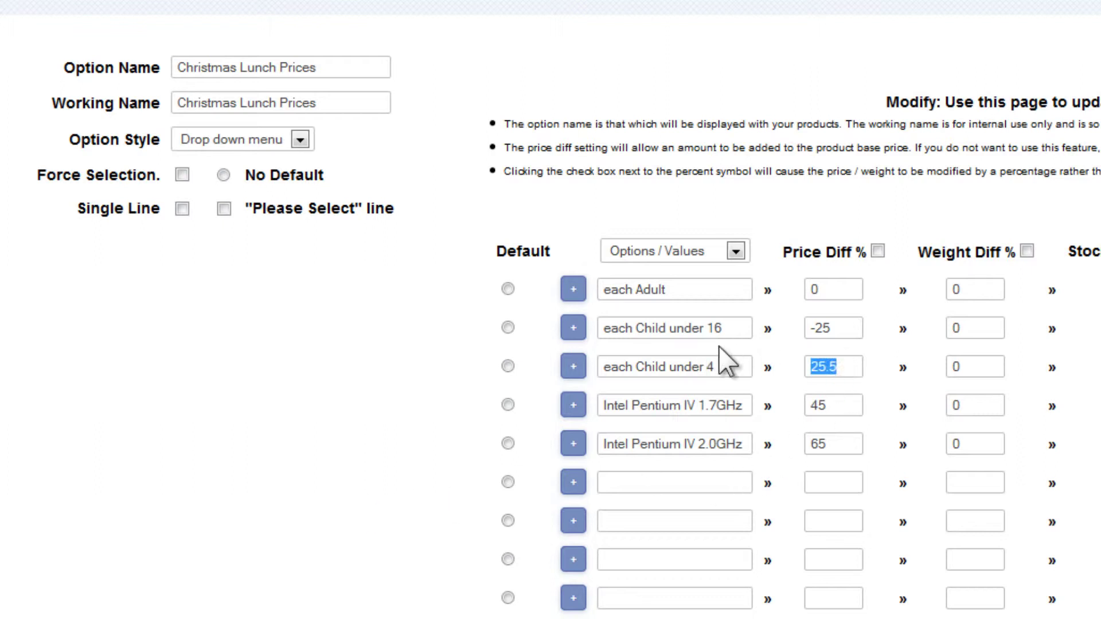
{"action": "type", "text": "-50"}
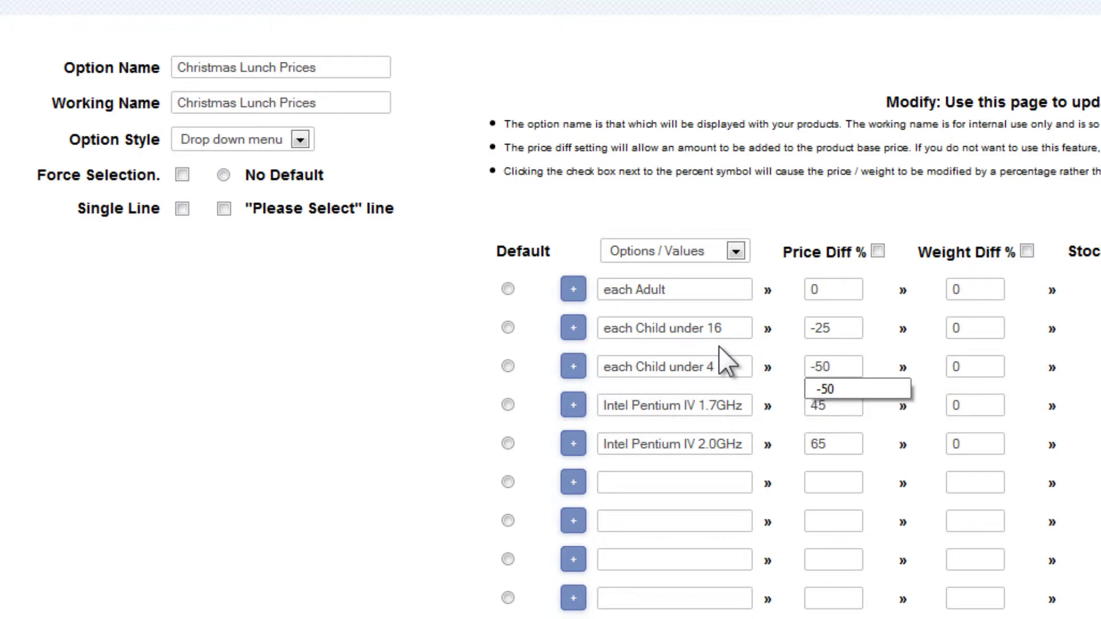
Clear the Intel Pentium IV 1.7GHz option value together with its price and weight differences.
{"action": "left_click", "coordinate": [630, 406]}
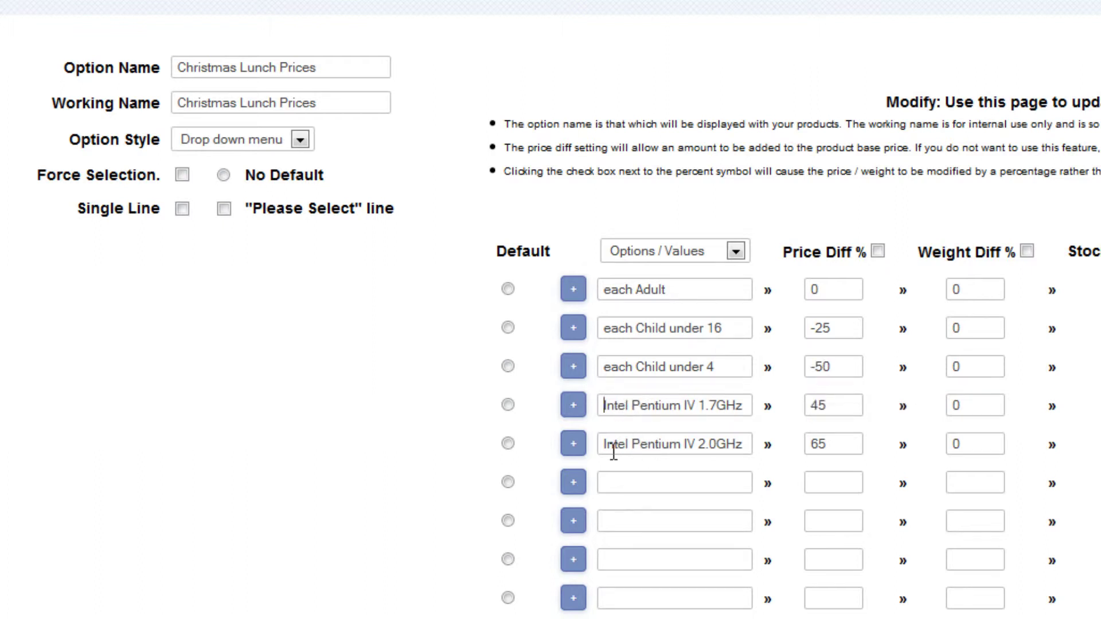
{"action": "key", "text": "ctrl+a"}
{"action": "key", "text": "BackSpace"}
{"action": "key", "text": "Tab"}
{"action": "key", "text": "BackSpace"}
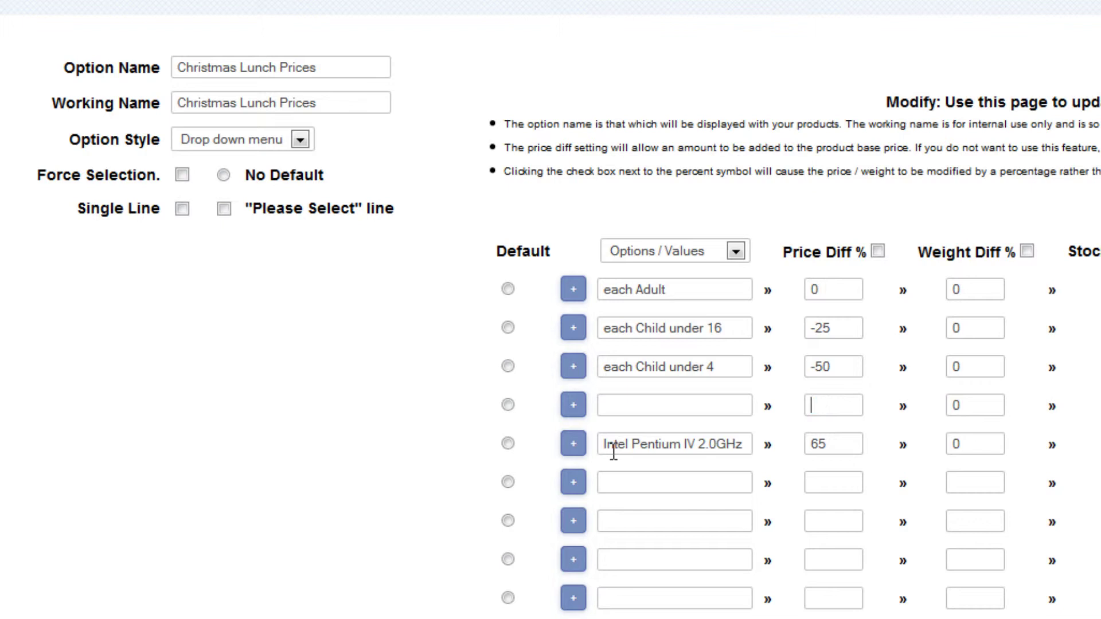
{"action": "key", "text": "Tab"}
{"action": "key", "text": "BackSpace"}
Clear the Intel Pentium IV 2.0GHz row and save the option with "each Adult" as the default.
{"action": "key", "text": "Tab"}
{"action": "key", "text": "Tab"}
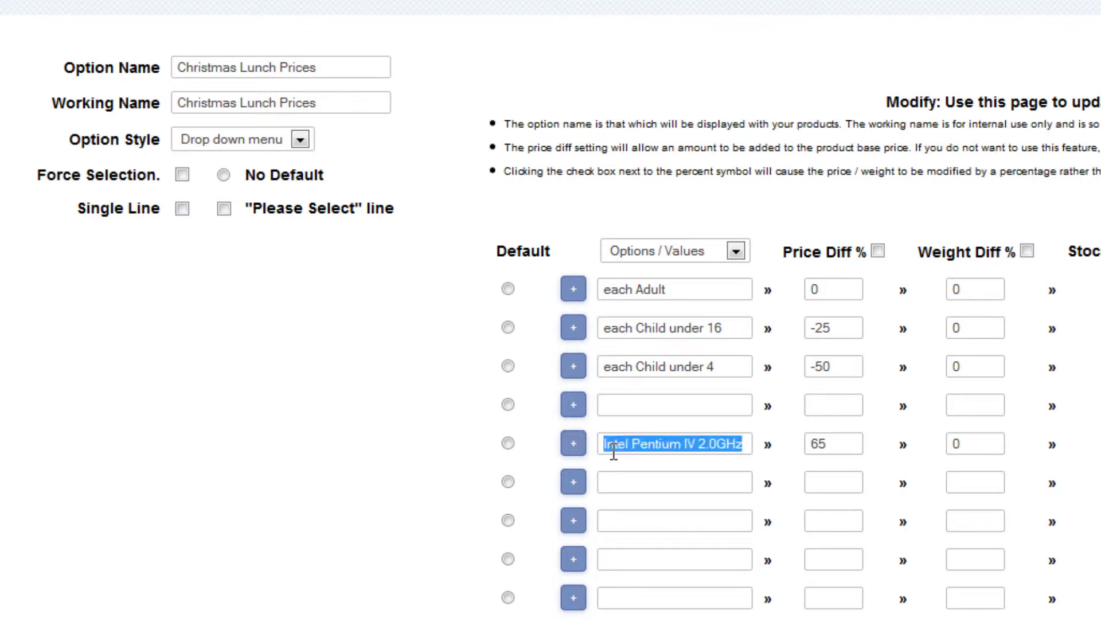
{"action": "key", "text": "BackSpace"}
{"action": "key", "text": "Tab"}
{"action": "key", "text": "BackSpace"}
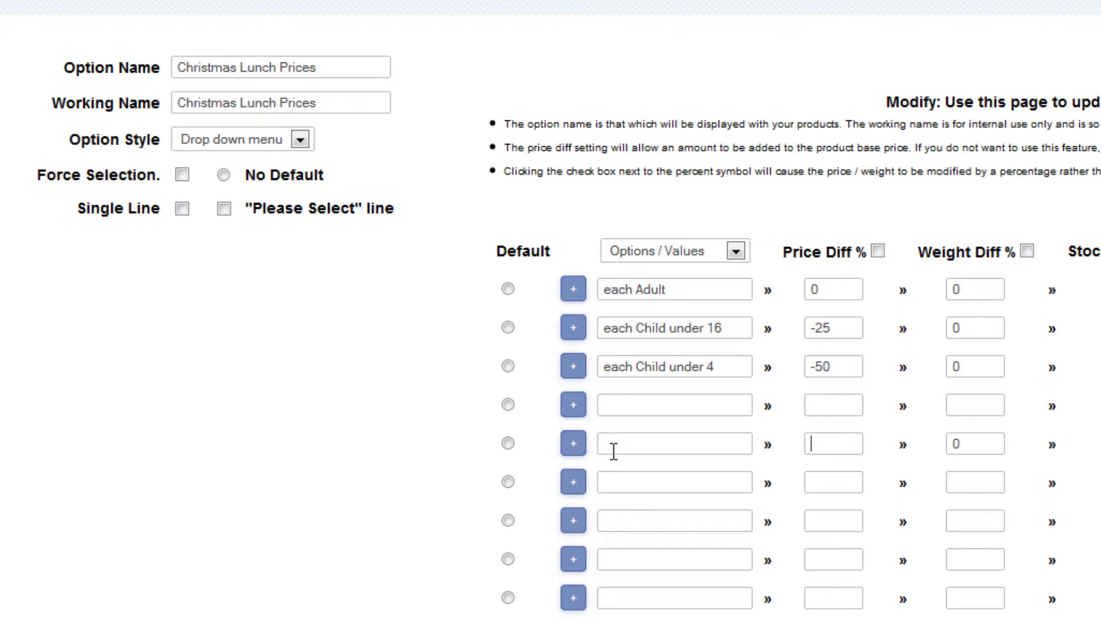
{"action": "key", "text": "Tab"}
{"action": "key", "text": "BackSpace"}
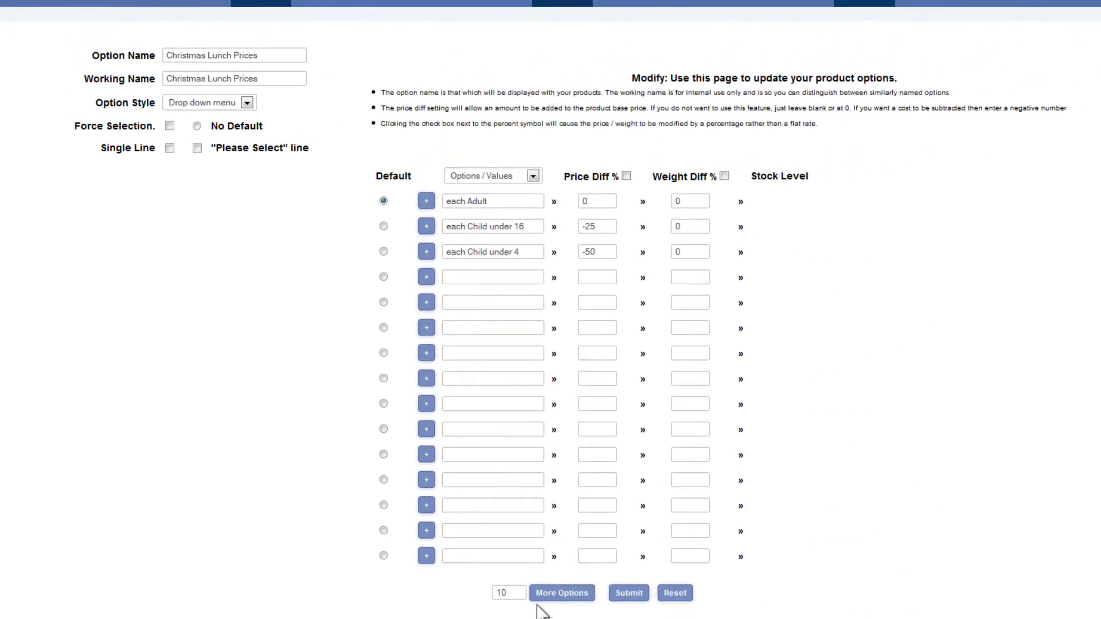
{"action": "left_click", "coordinate": [630, 593]}
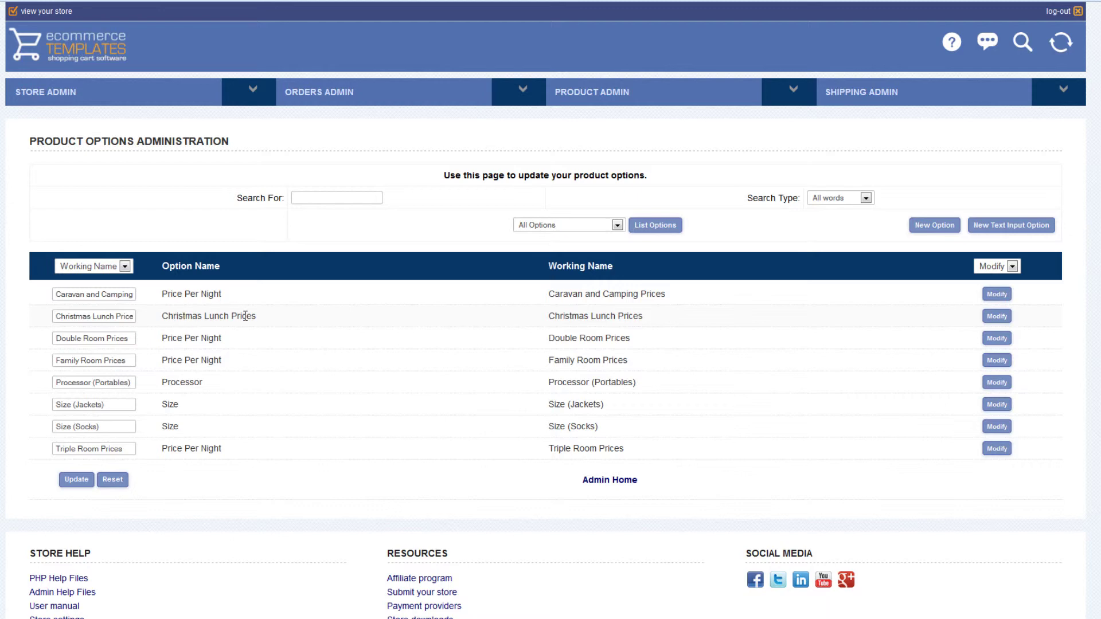
List the store's products in product administration and open the christmas-buffet-lunch product for modification.
{"action": "mouse_move", "coordinate": [590, 92]}
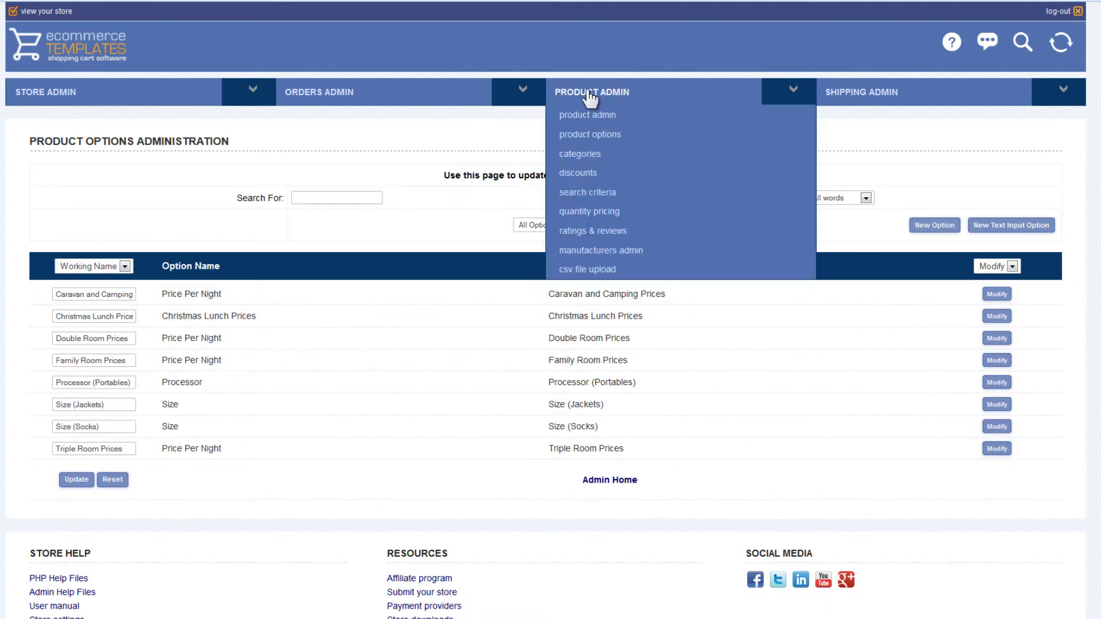
{"action": "left_click", "coordinate": [593, 116]}
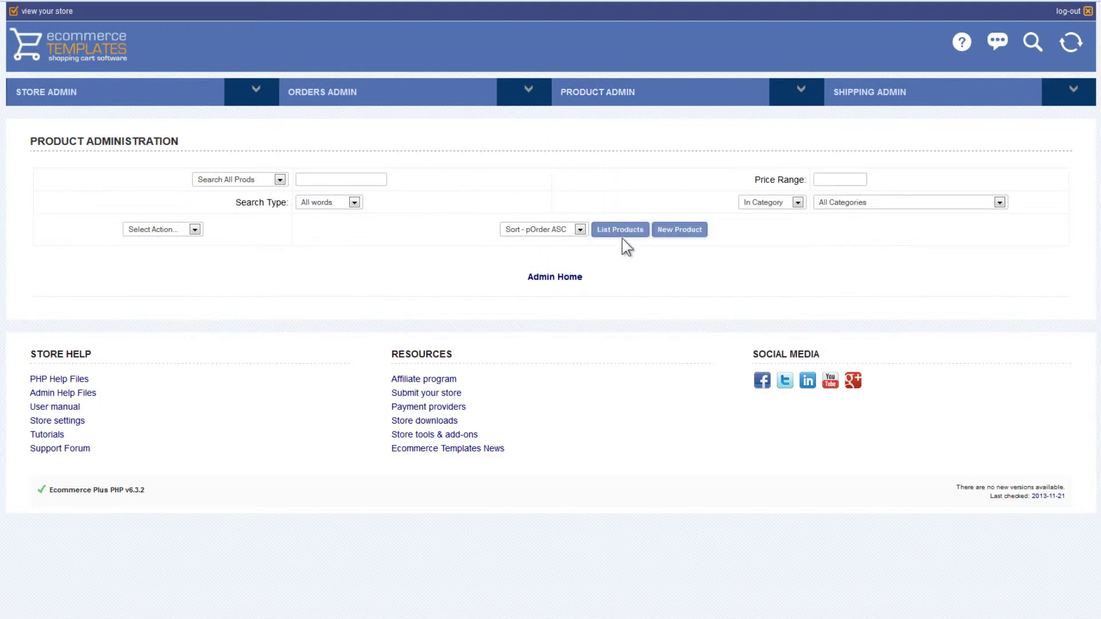
{"action": "left_click", "coordinate": [622, 234]}
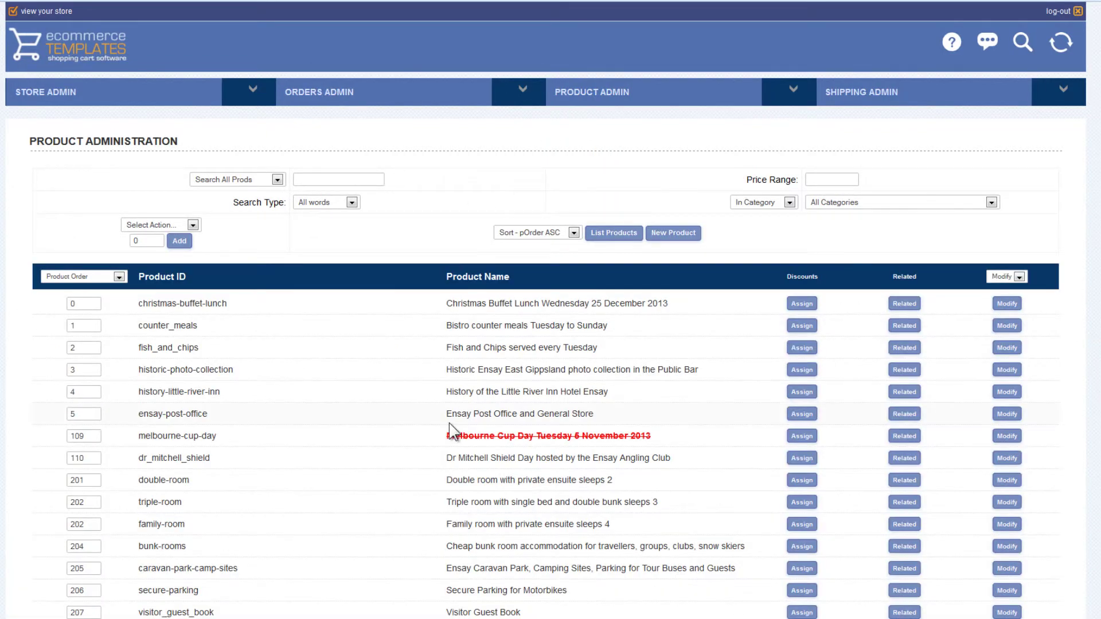
{"action": "scroll", "coordinate": [449, 422], "scroll_direction": "down", "scroll_amount": 3}
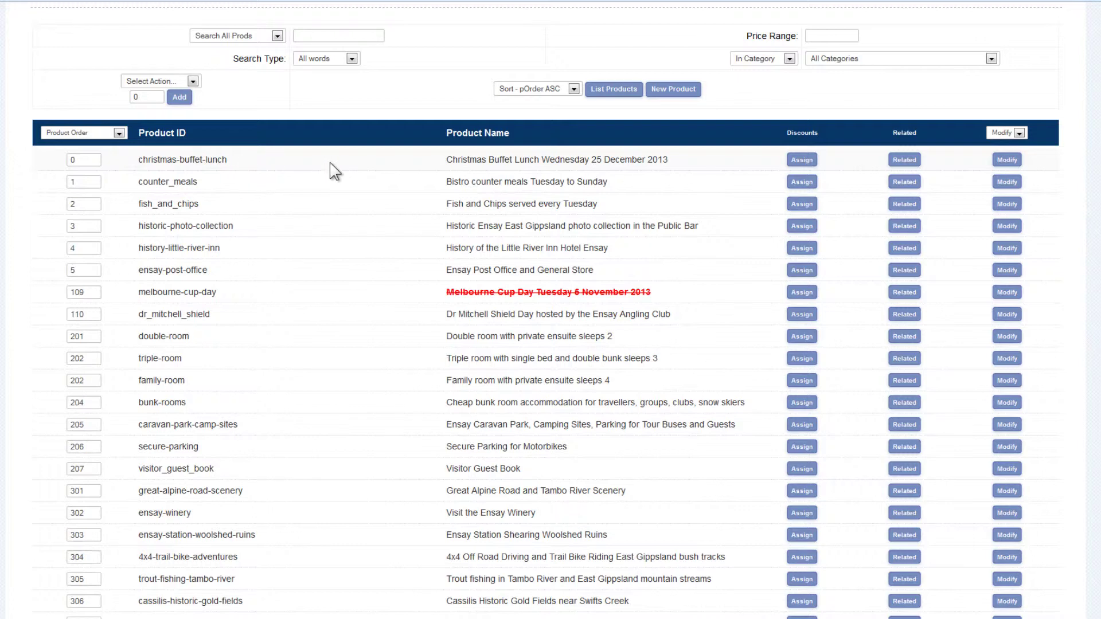
{"action": "left_click", "coordinate": [1008, 160]}
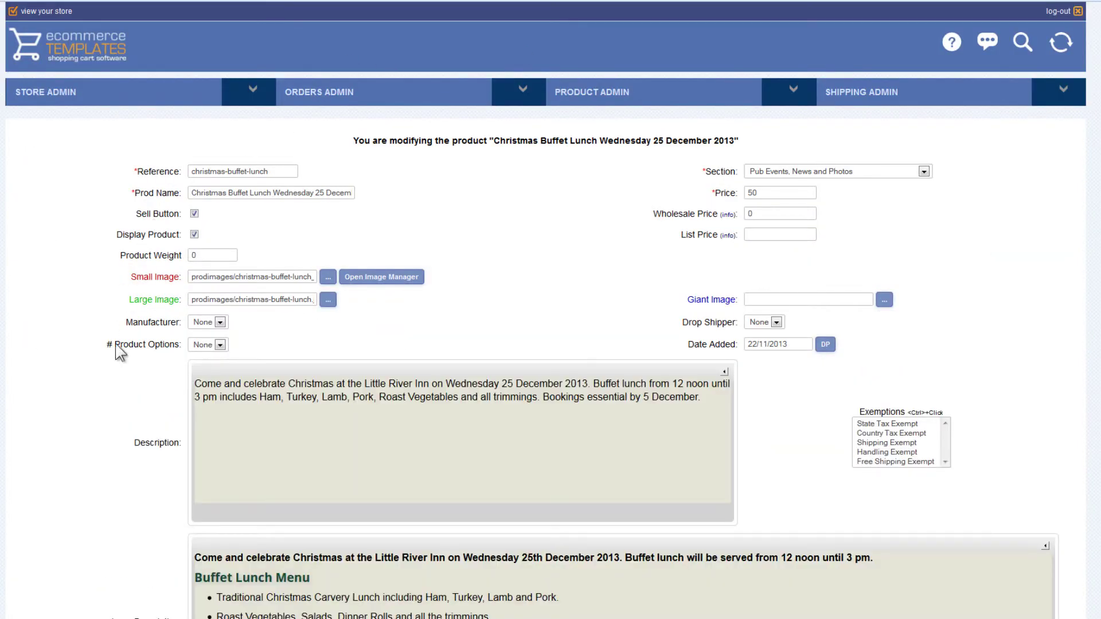
Give the Christmas buffet lunch product one product option, Christmas Lunch Prices, and save the product.
{"action": "scroll", "coordinate": [96, 363], "scroll_direction": "down", "scroll_amount": 1}
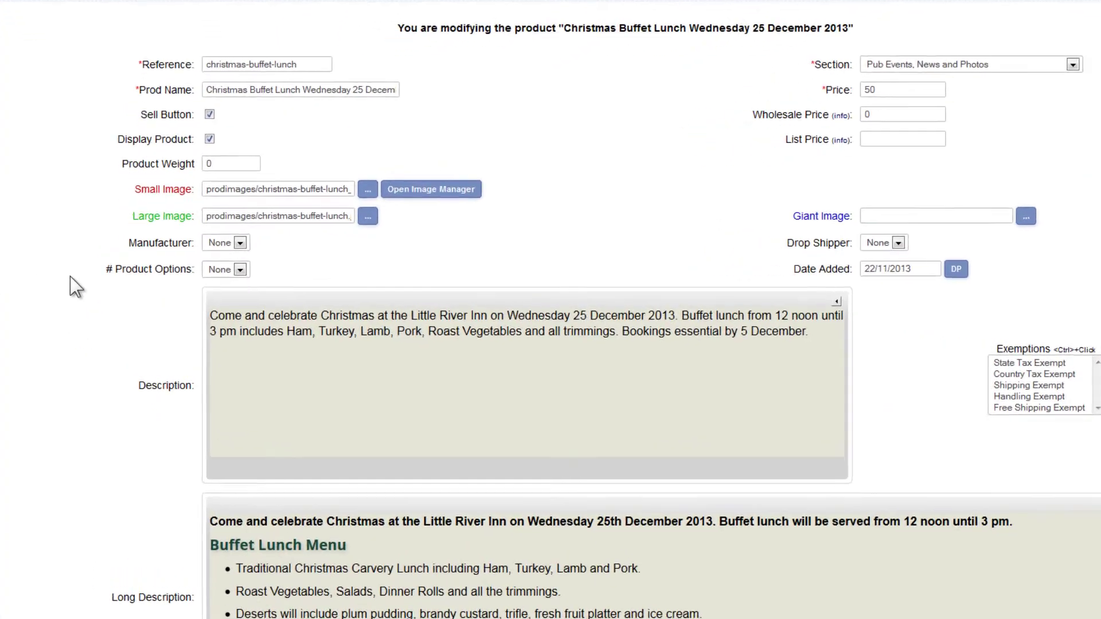
{"action": "left_click", "coordinate": [280, 261]}
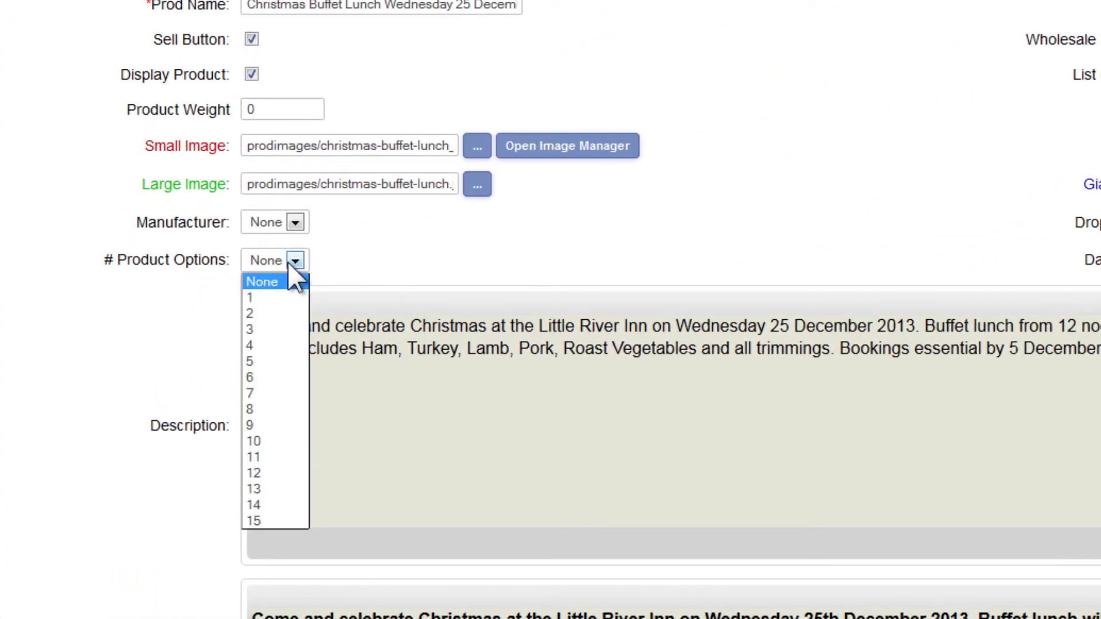
{"action": "left_click", "coordinate": [266, 297]}
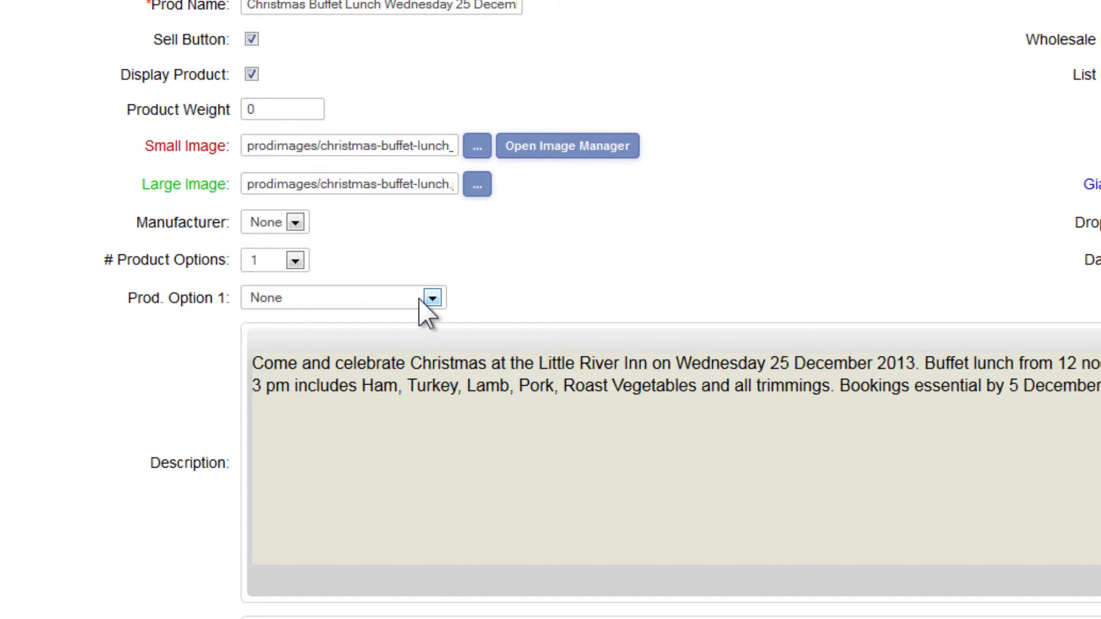
{"action": "left_click", "coordinate": [433, 298]}
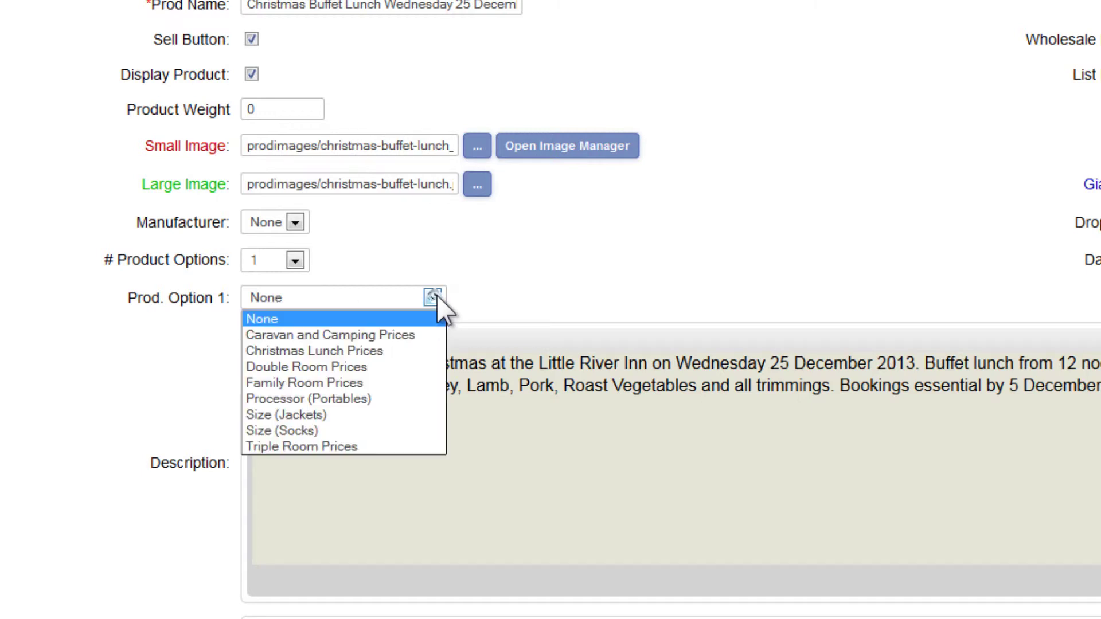
{"action": "left_click", "coordinate": [339, 354]}
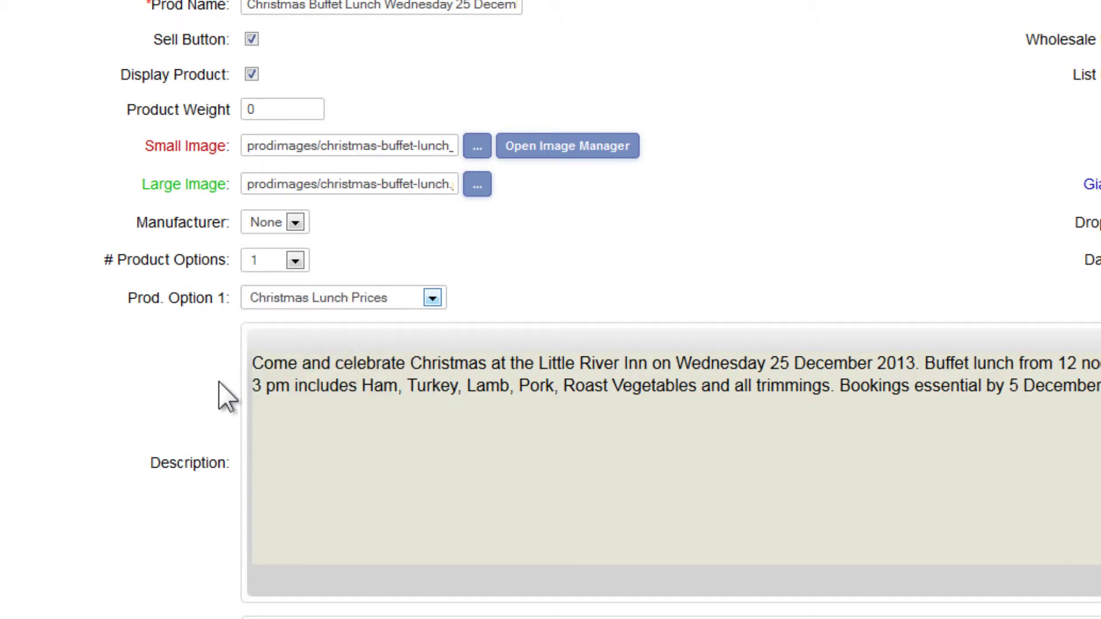
{"action": "scroll", "coordinate": [184, 374], "scroll_direction": "down", "scroll_amount": 5}
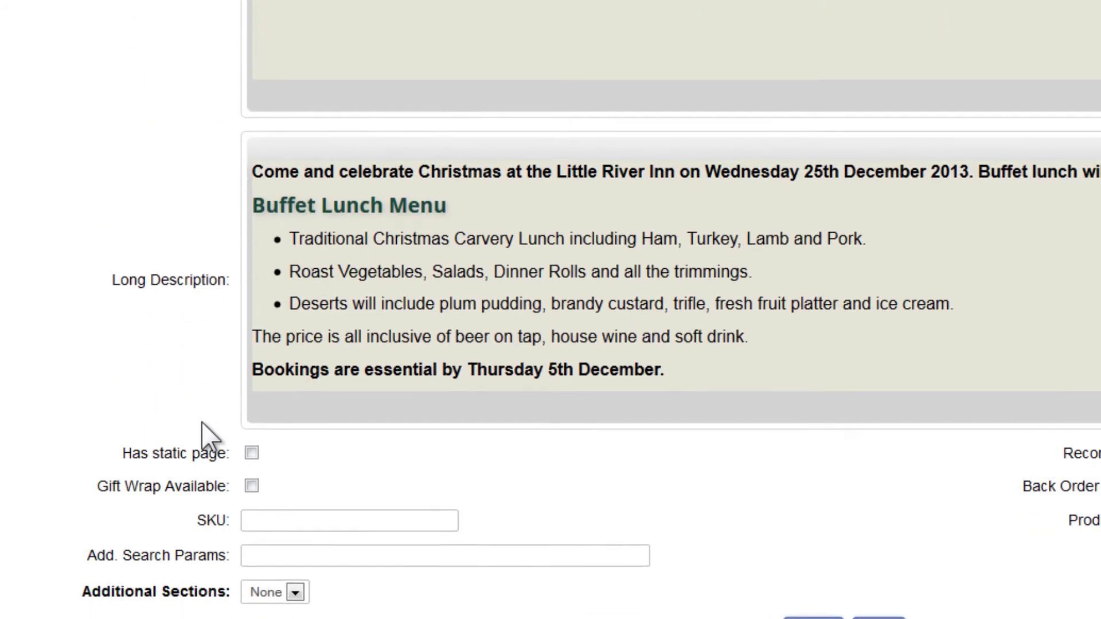
{"action": "left_click", "coordinate": [756, 587]}
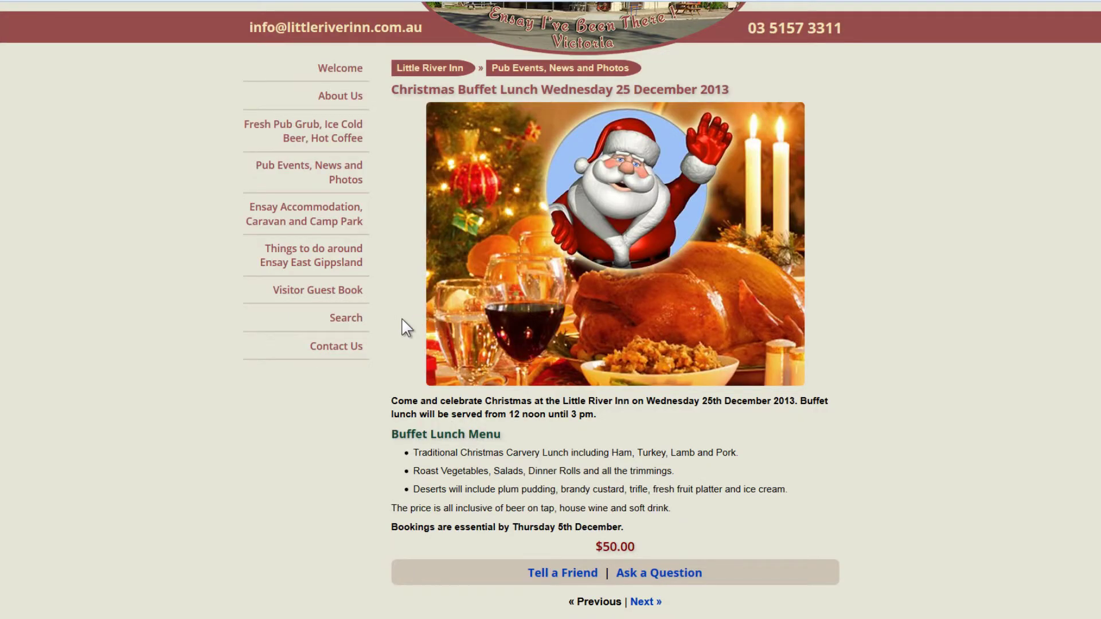
On the website's Pub Events, News and Photos page, test the Christmas Lunch Prices choices "each Child under 4" and "each Child under 16".
{"action": "scroll", "coordinate": [407, 327], "scroll_direction": "up", "scroll_amount": 3}
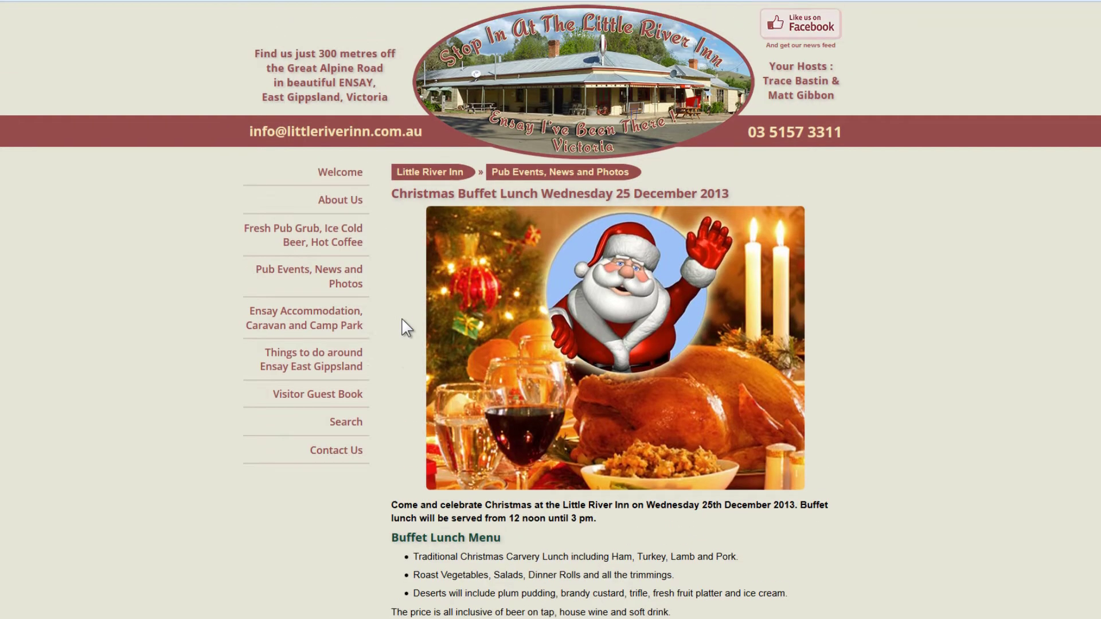
{"action": "left_click", "coordinate": [537, 174]}
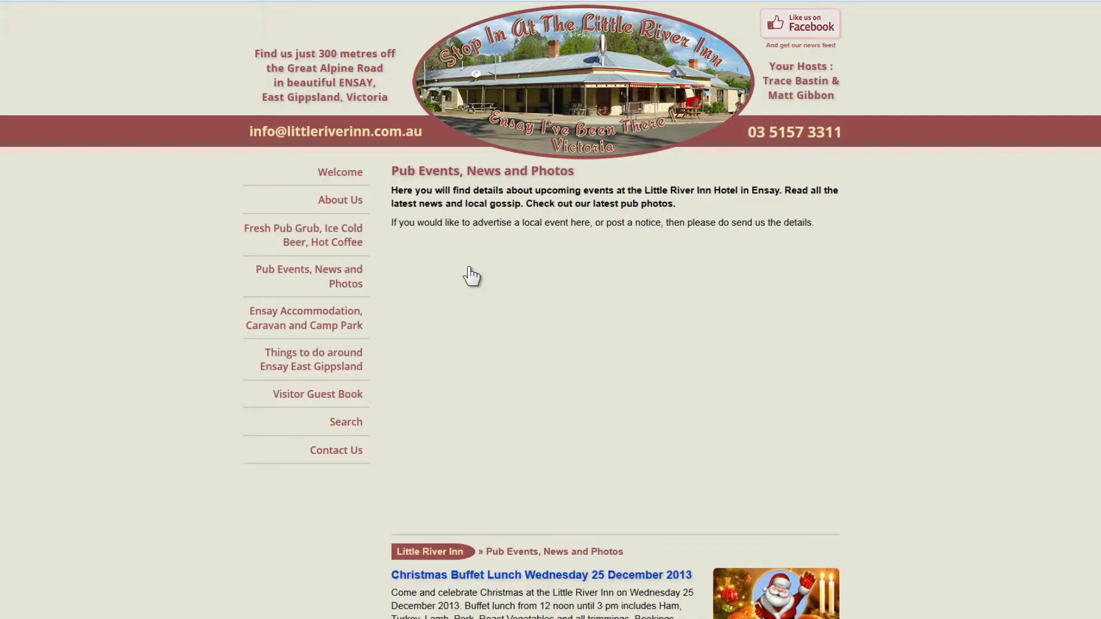
{"action": "scroll", "coordinate": [394, 323], "scroll_direction": "down", "scroll_amount": 4}
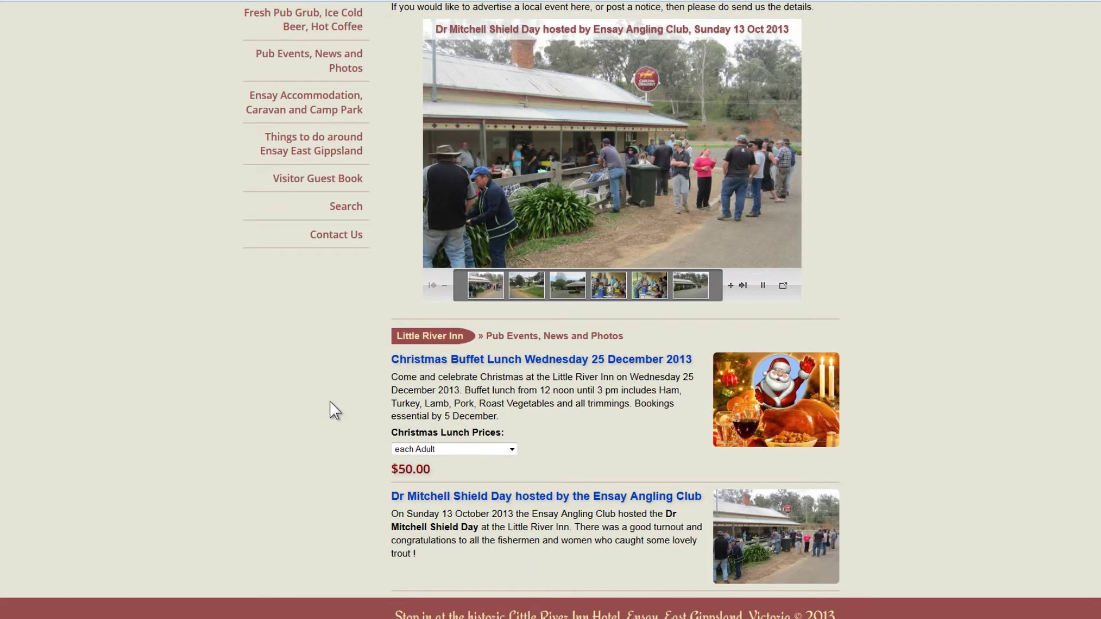
{"action": "left_click", "coordinate": [511, 450]}
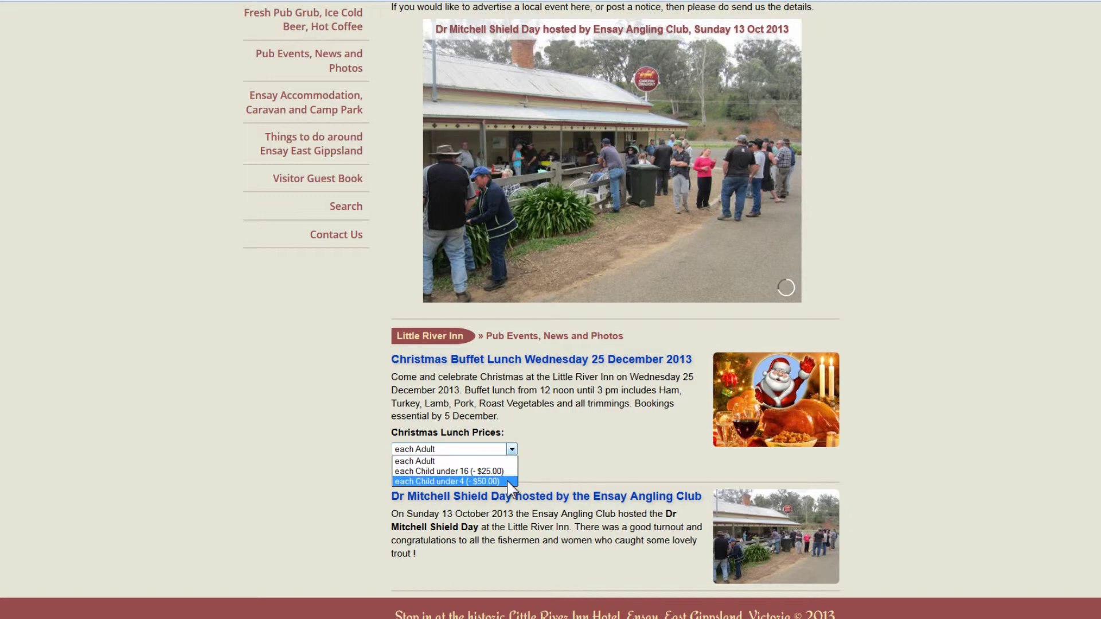
{"action": "left_click", "coordinate": [545, 464]}
{"action": "left_click", "coordinate": [512, 449]}
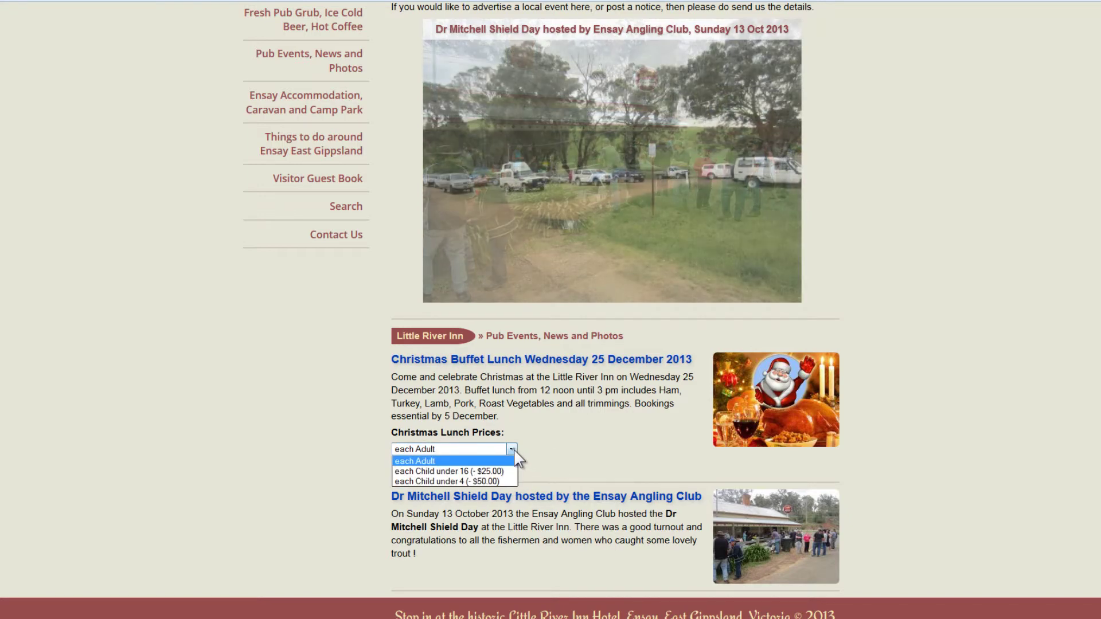
{"action": "left_click", "coordinate": [502, 481]}
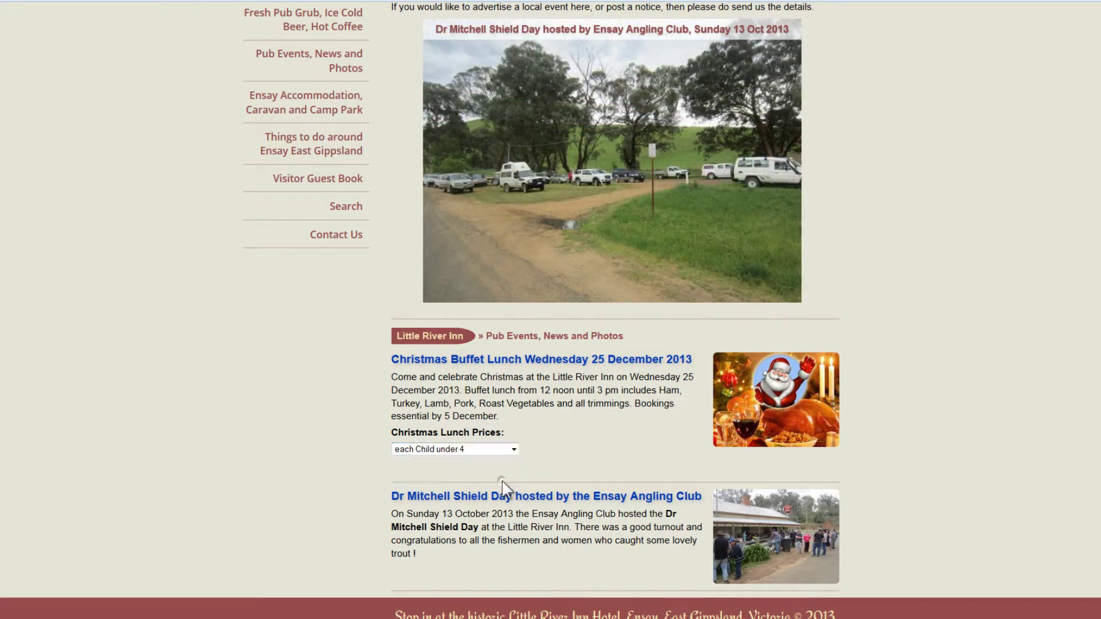
{"action": "left_click", "coordinate": [512, 449]}
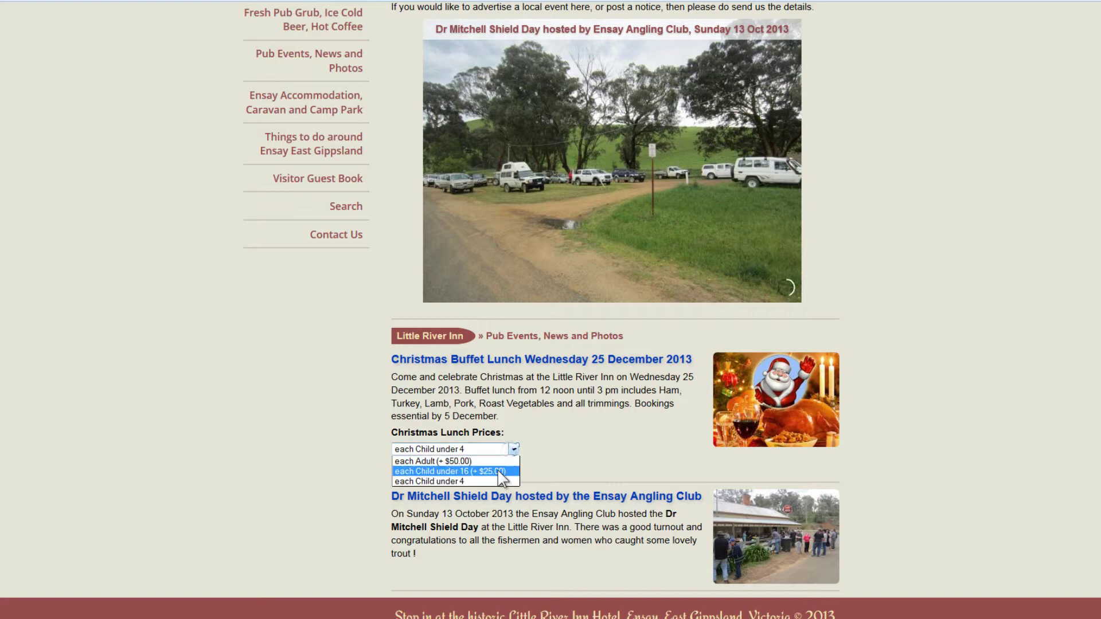
{"action": "left_click", "coordinate": [498, 470]}
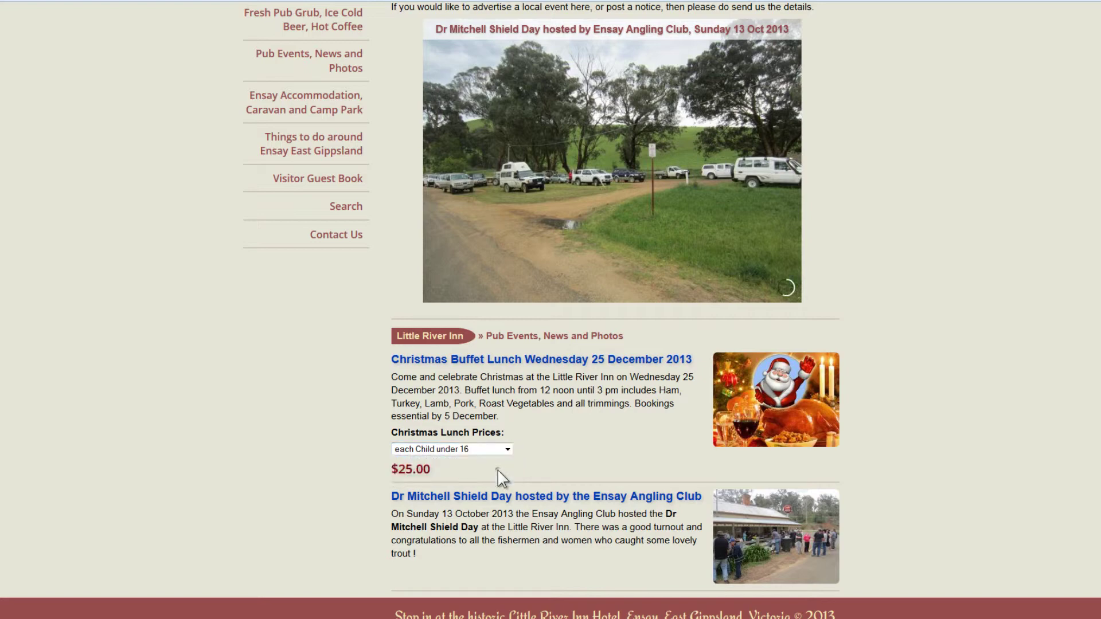
Open the Christmas Buffet Lunch detail page and check its Christmas Lunch Prices choices.
{"action": "left_click", "coordinate": [556, 359]}
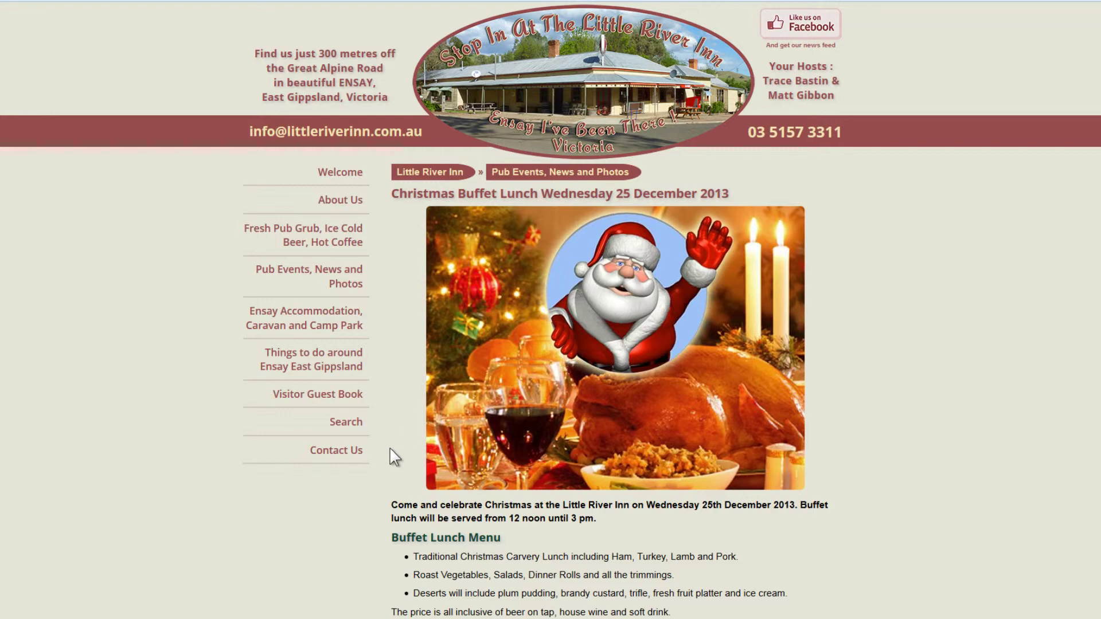
{"action": "scroll", "coordinate": [391, 450], "scroll_direction": "down", "scroll_amount": 3}
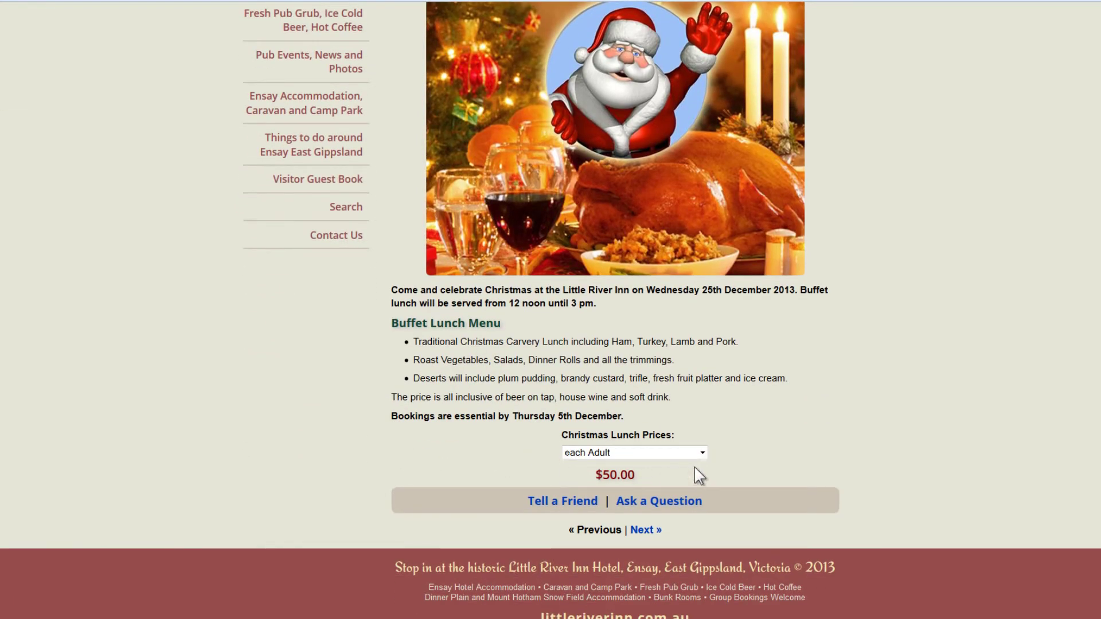
{"action": "left_click", "coordinate": [702, 451]}
{"action": "left_click", "coordinate": [694, 437]}
Switch to the store administration, list the product options and open Christmas Lunch Prices for modification.
{"action": "left_click", "coordinate": [109, 1]}
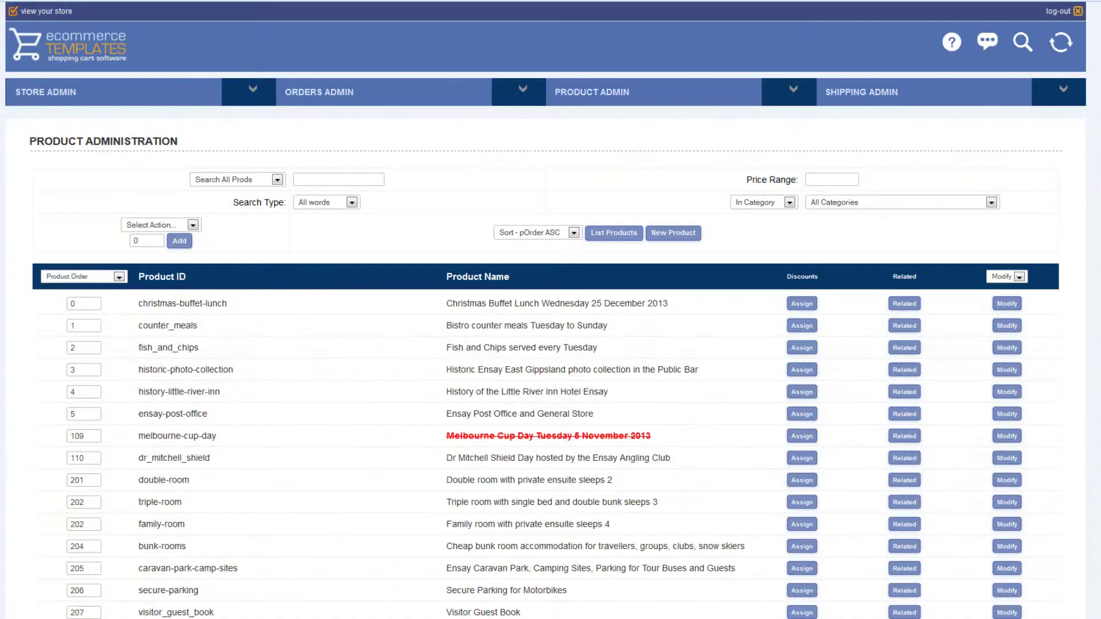
{"action": "mouse_move", "coordinate": [614, 95]}
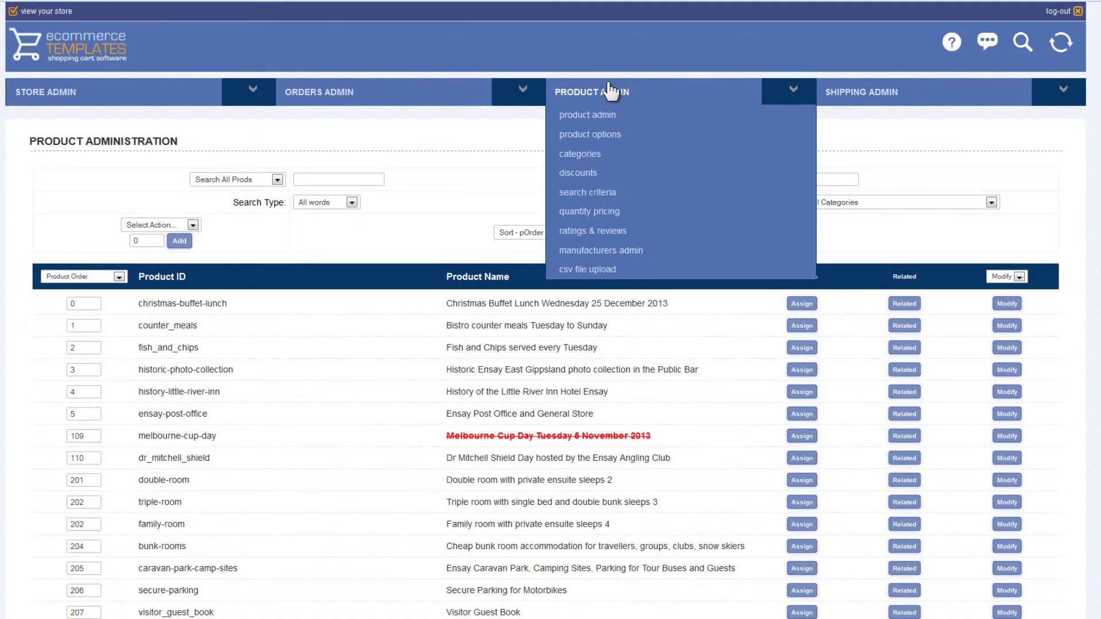
{"action": "left_click", "coordinate": [594, 134]}
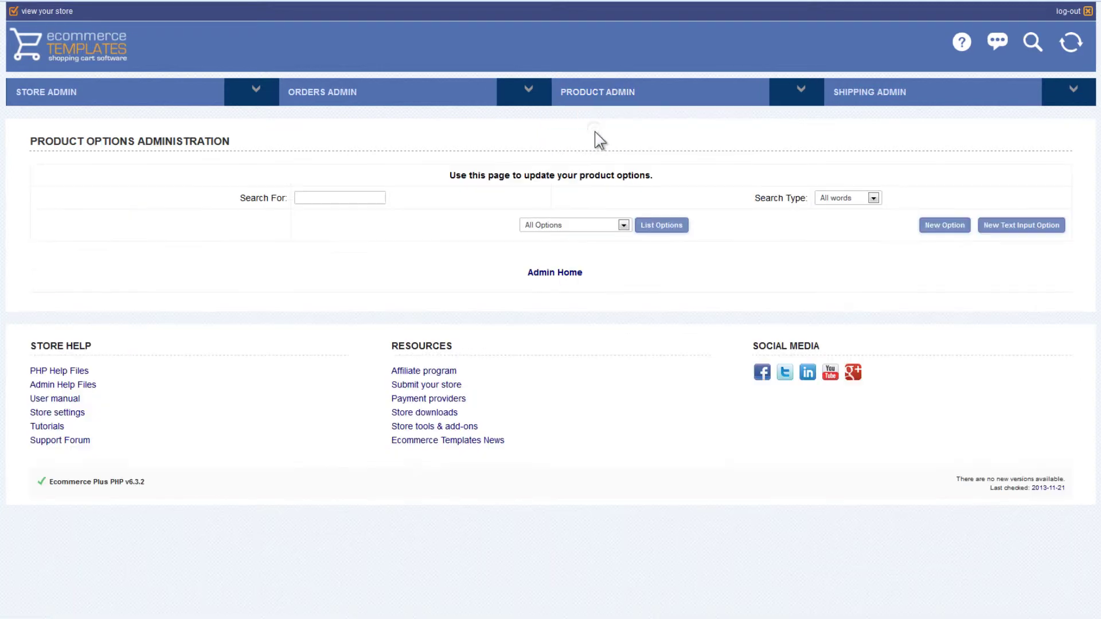
{"action": "left_click", "coordinate": [669, 227]}
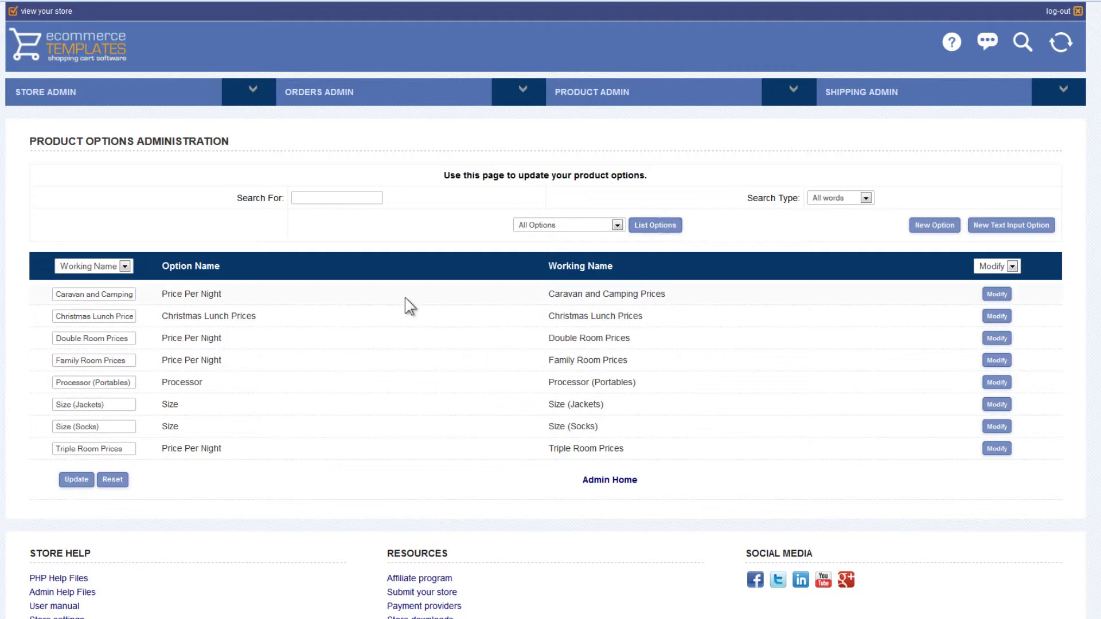
{"action": "left_click", "coordinate": [998, 317]}
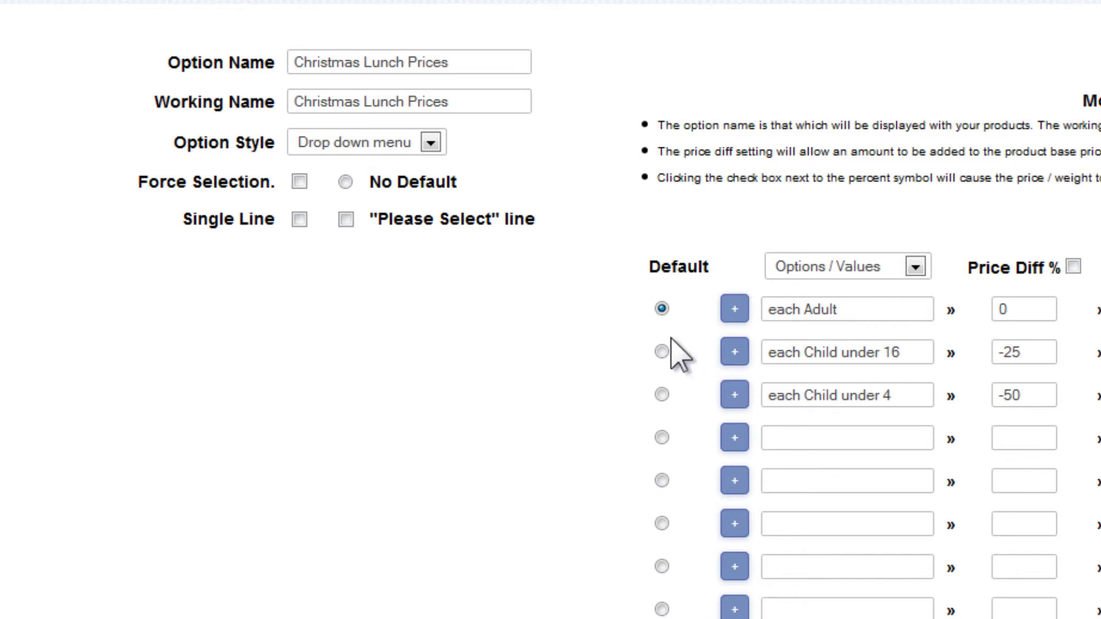
Set the Christmas Lunch Prices option style to Radio Buttons and save the option.
{"action": "left_click", "coordinate": [431, 143]}
{"action": "left_click", "coordinate": [381, 184]}
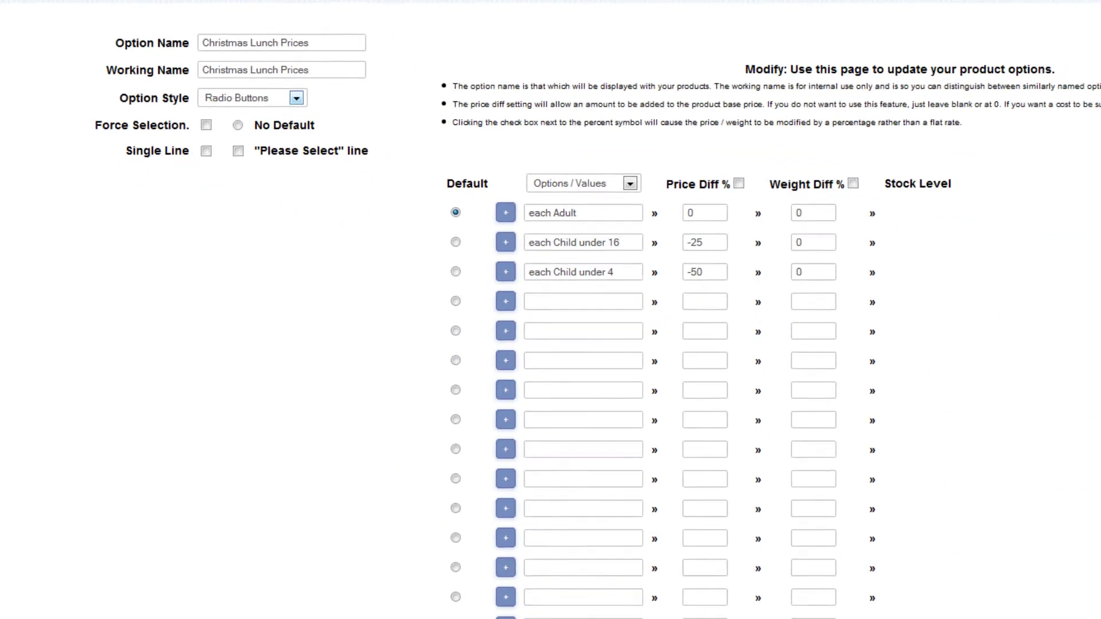
{"action": "left_click", "coordinate": [671, 605]}
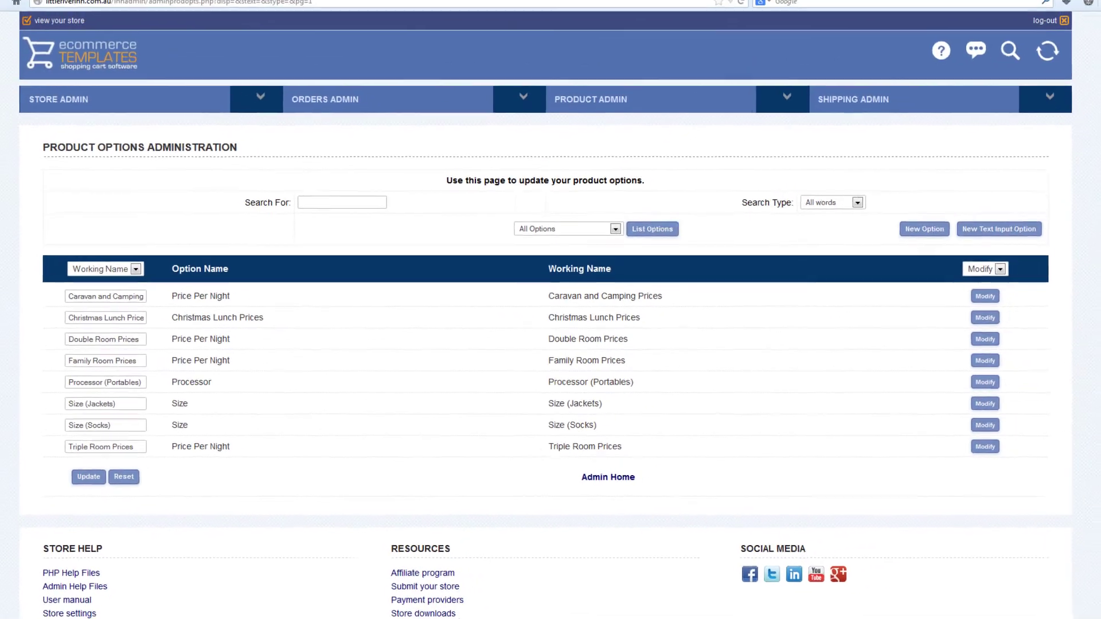
Reload the Christmas Buffet Lunch detail page and test each Christmas Lunch Prices choice, ending on "each Adult".
{"action": "left_click", "coordinate": [275, 10]}
{"action": "key", "text": "F5"}
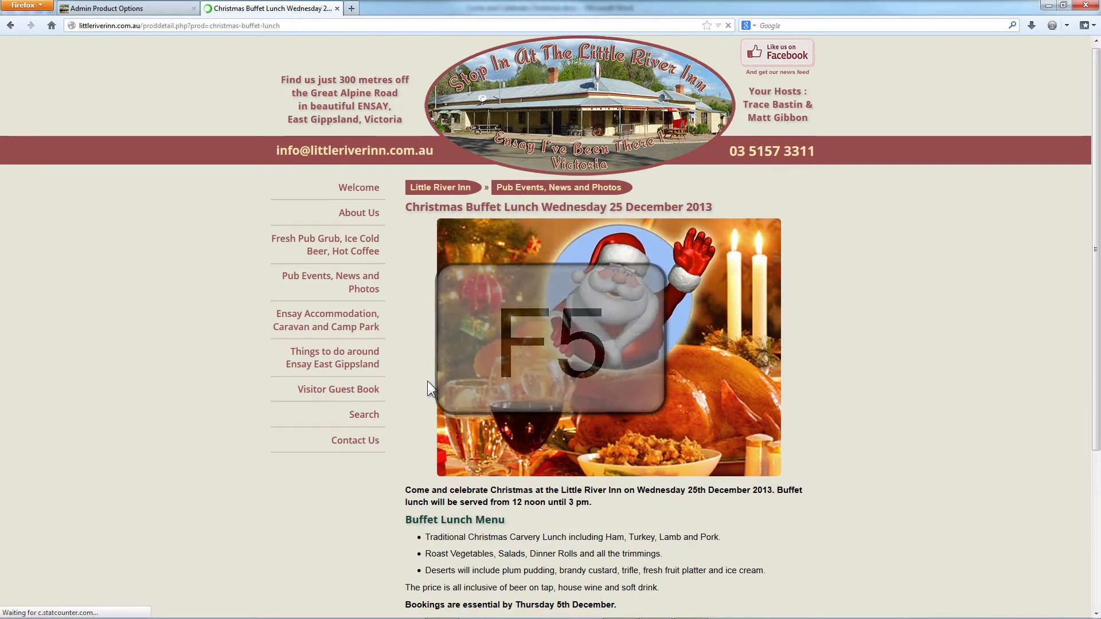
{"action": "scroll", "coordinate": [428, 381], "scroll_direction": "down", "scroll_amount": 3}
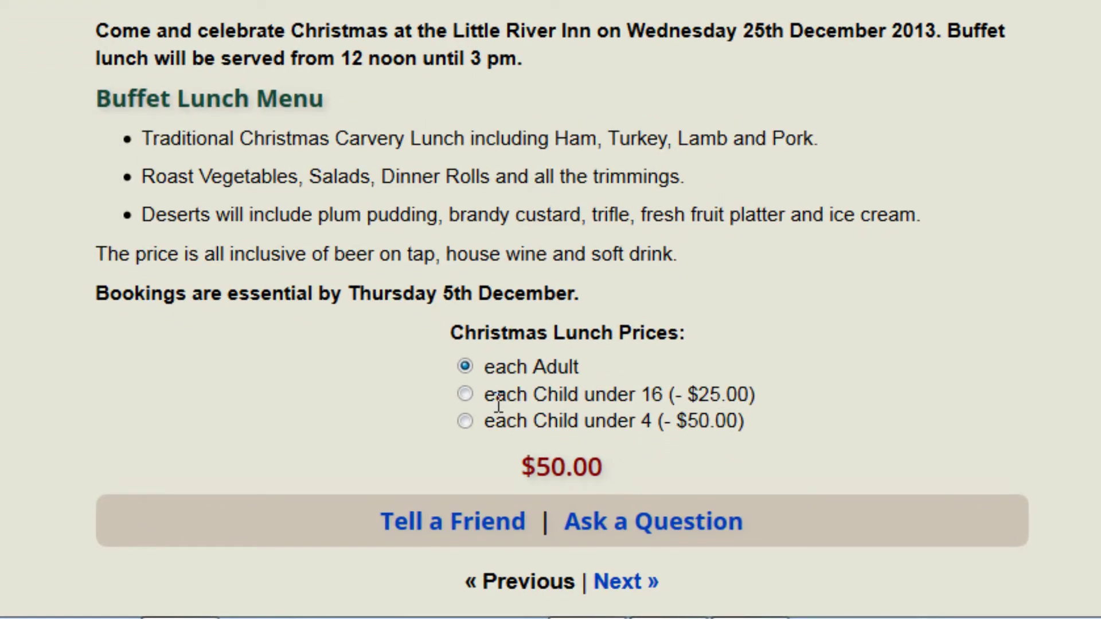
{"action": "left_click", "coordinate": [465, 394]}
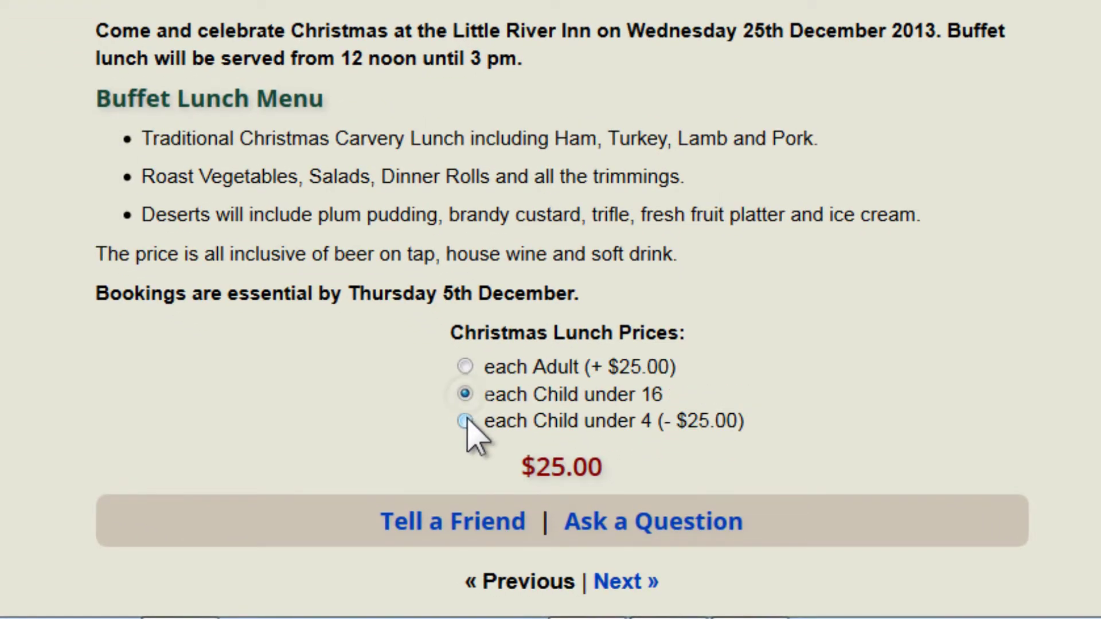
{"action": "left_click", "coordinate": [465, 422]}
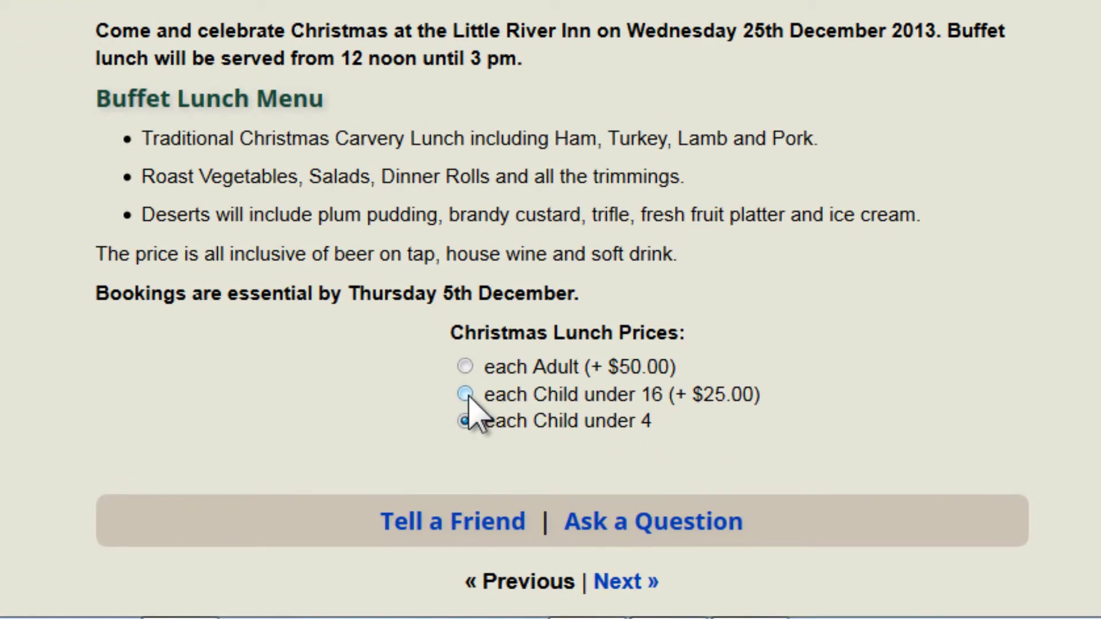
{"action": "left_click", "coordinate": [467, 395]}
{"action": "left_click", "coordinate": [466, 367]}
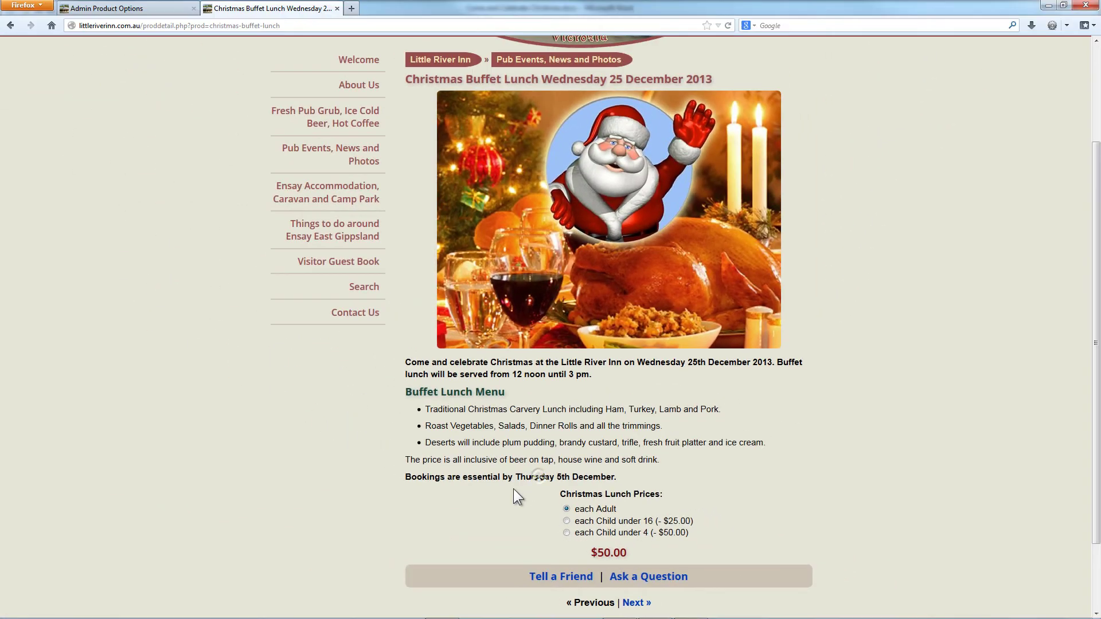
Check the Christmas lunch listing on the Pub Events, News and Photos page, and review its detail page again.
{"action": "scroll", "coordinate": [552, 325], "scroll_direction": "up", "scroll_amount": 3}
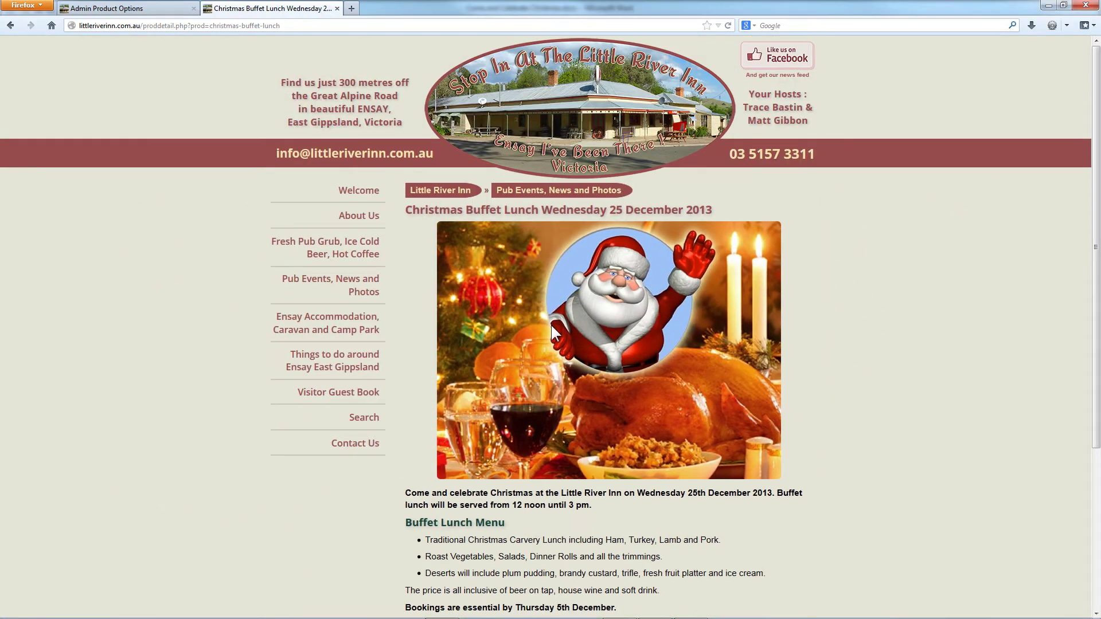
{"action": "left_click", "coordinate": [549, 198]}
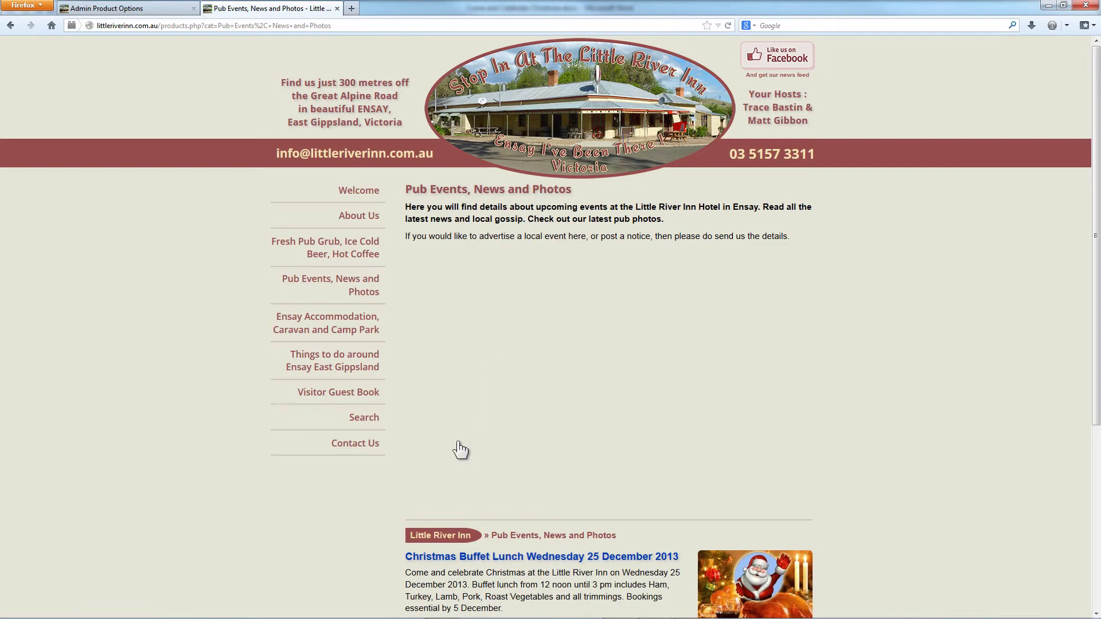
{"action": "scroll", "coordinate": [455, 450], "scroll_direction": "down", "scroll_amount": 3}
{"action": "scroll", "coordinate": [457, 442], "scroll_direction": "down", "scroll_amount": 1}
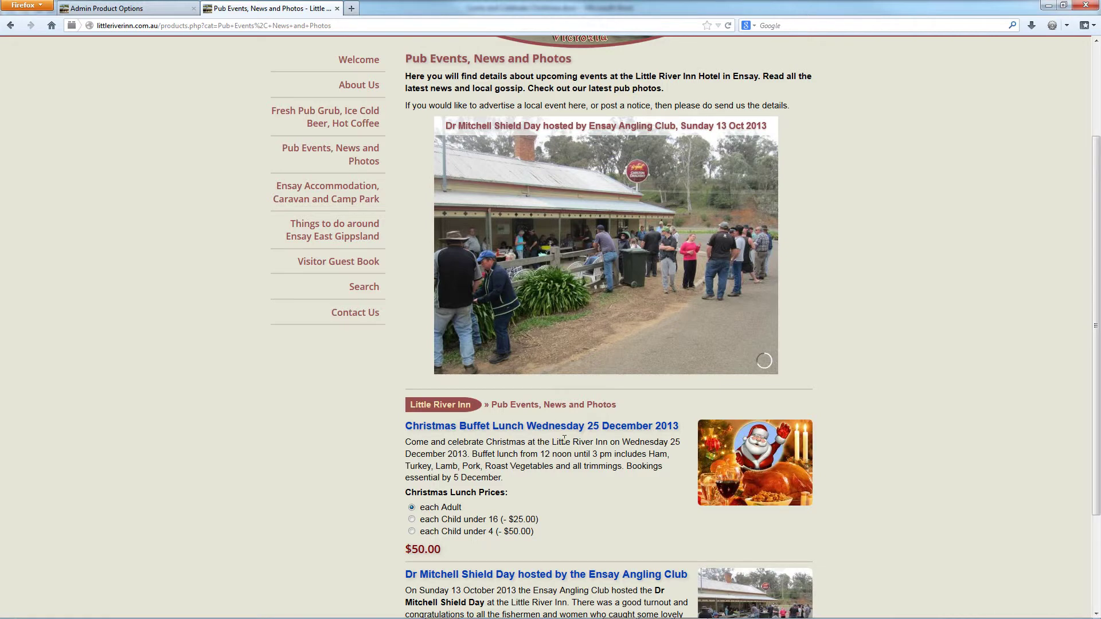
{"action": "left_click", "coordinate": [589, 426]}
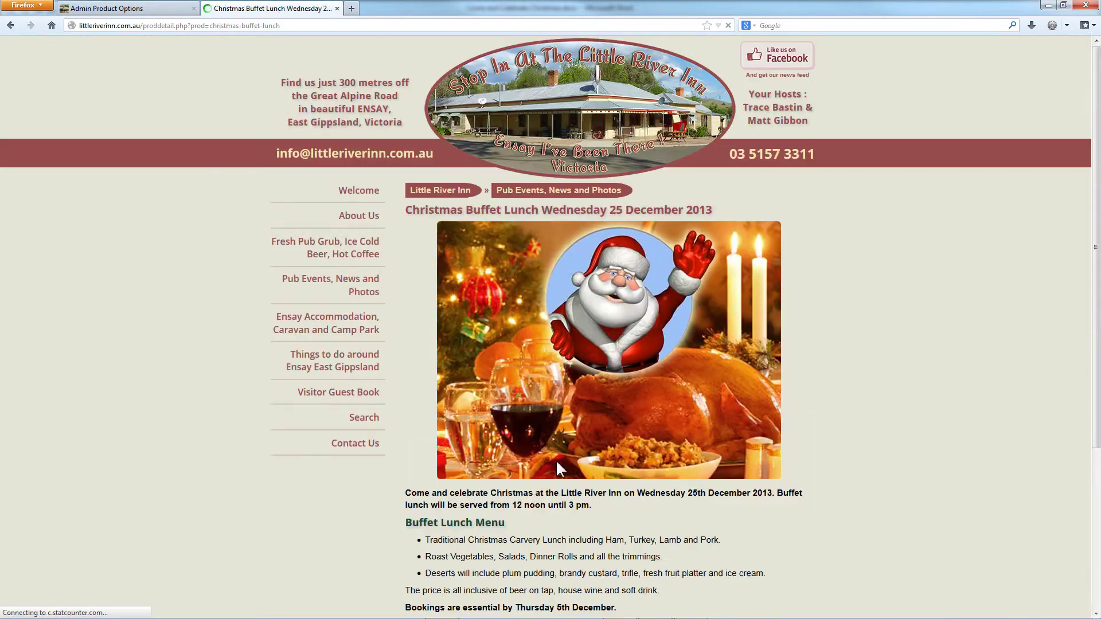
{"action": "scroll", "coordinate": [535, 558], "scroll_direction": "down", "scroll_amount": 1}
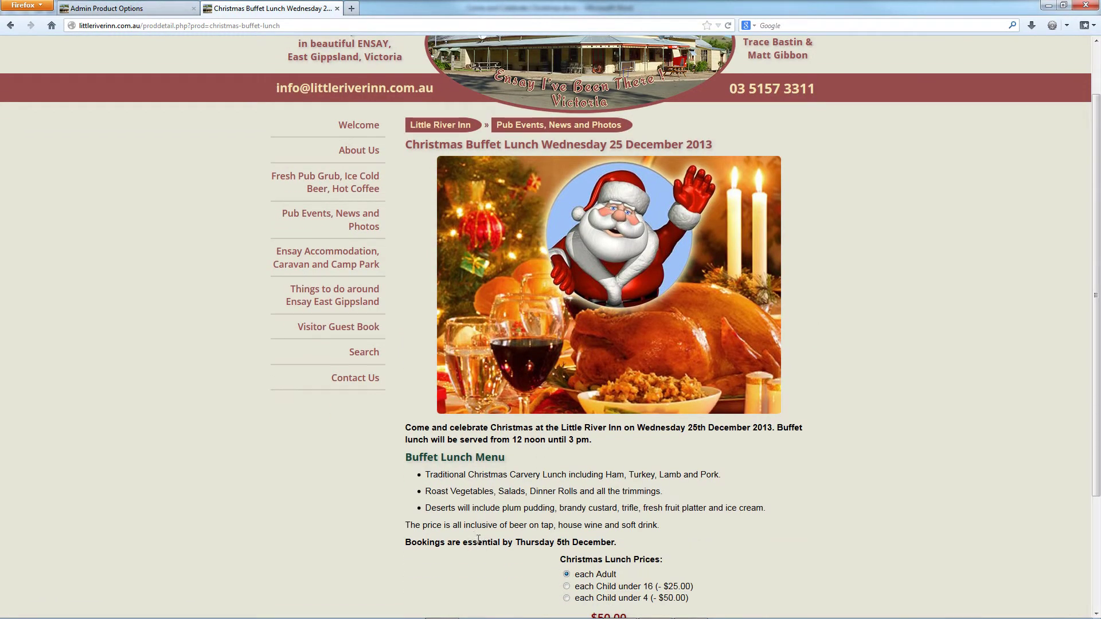
{"action": "scroll", "coordinate": [478, 540], "scroll_direction": "up", "scroll_amount": 1}
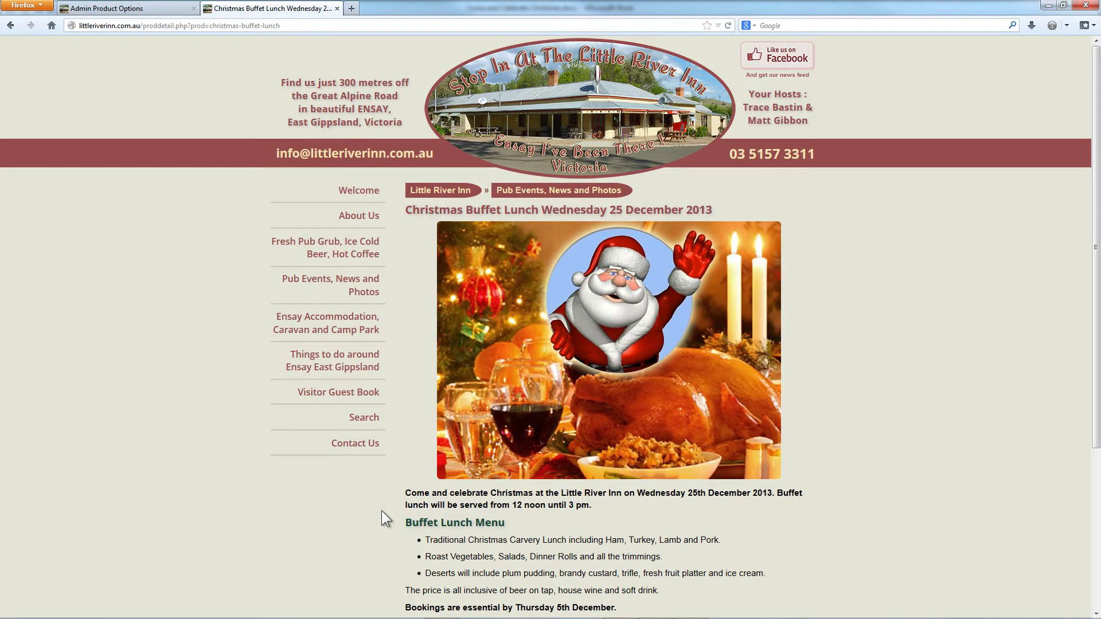
{"action": "scroll", "coordinate": [400, 515], "scroll_direction": "down", "scroll_amount": 1}
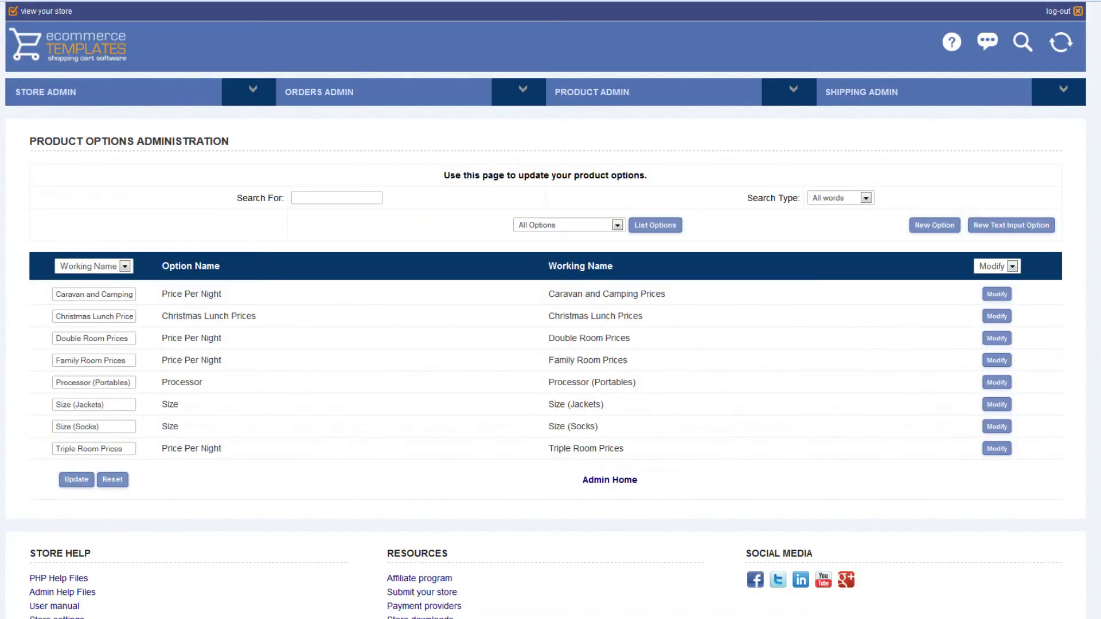
In product administration, list the store's products and open the christmas-buffet-lunch product for modification.
{"action": "mouse_move", "coordinate": [595, 99]}
{"action": "left_click", "coordinate": [594, 118]}
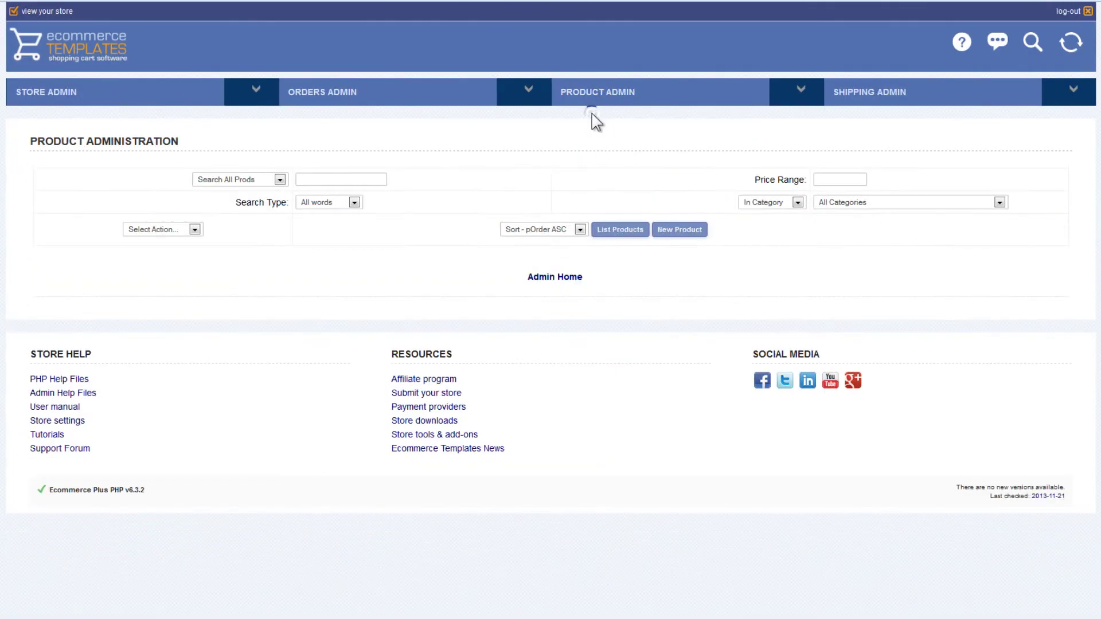
{"action": "left_click", "coordinate": [613, 230]}
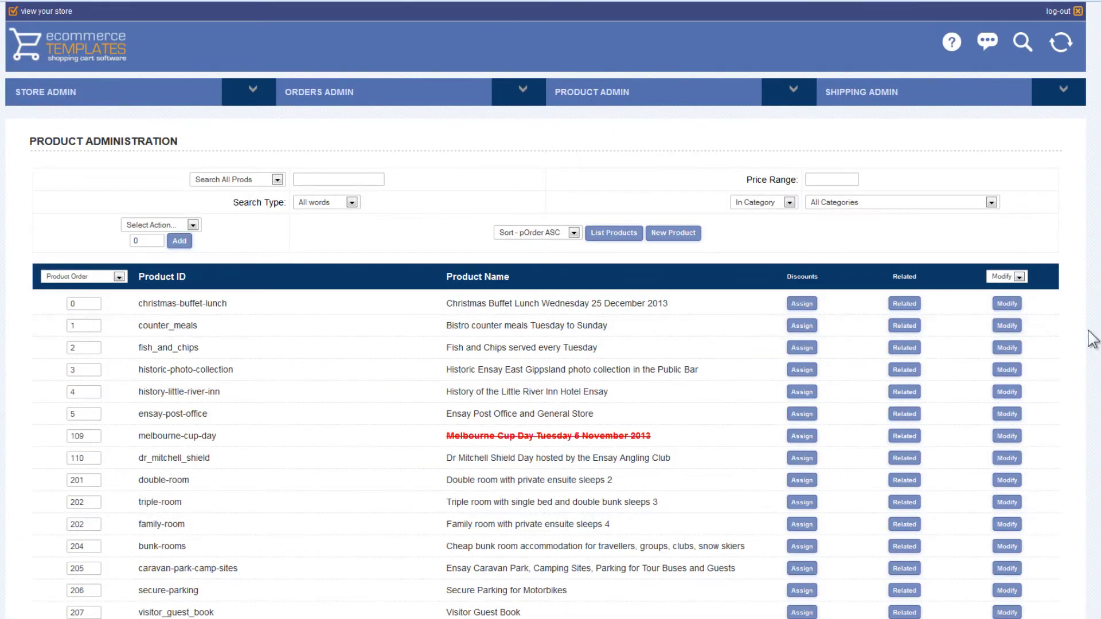
{"action": "left_click", "coordinate": [1008, 304]}
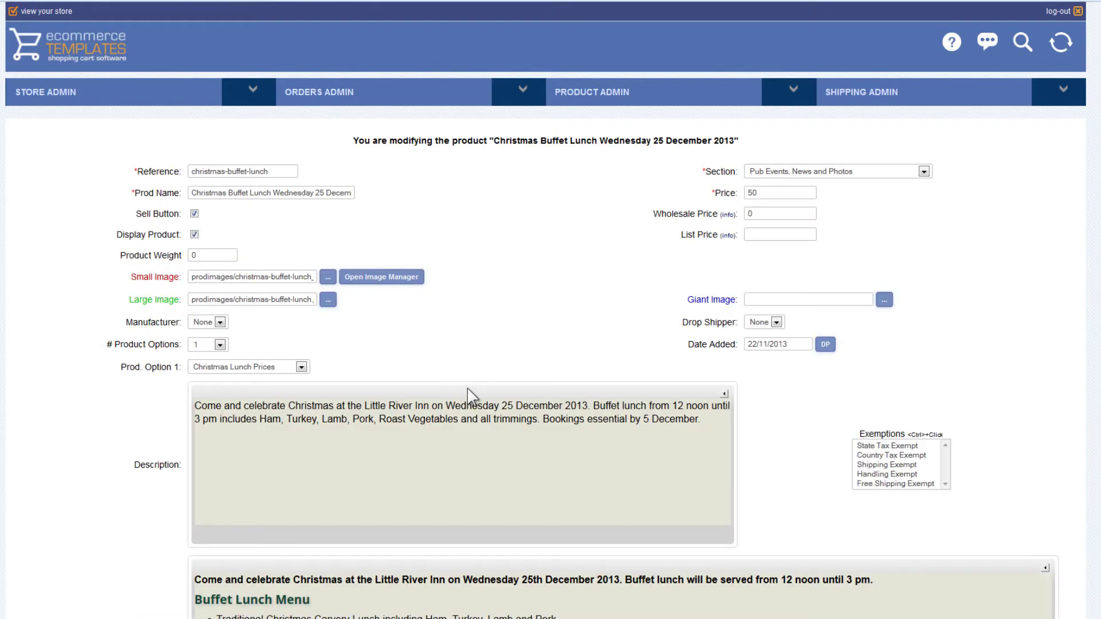
Enlarge the long description editor and move the line "The price is all inclusive of beer on tap, house wine and soft drink." below the bookings line.
{"action": "scroll", "coordinate": [466, 387], "scroll_direction": "down", "scroll_amount": 5}
{"action": "left_click", "coordinate": [369, 397]}
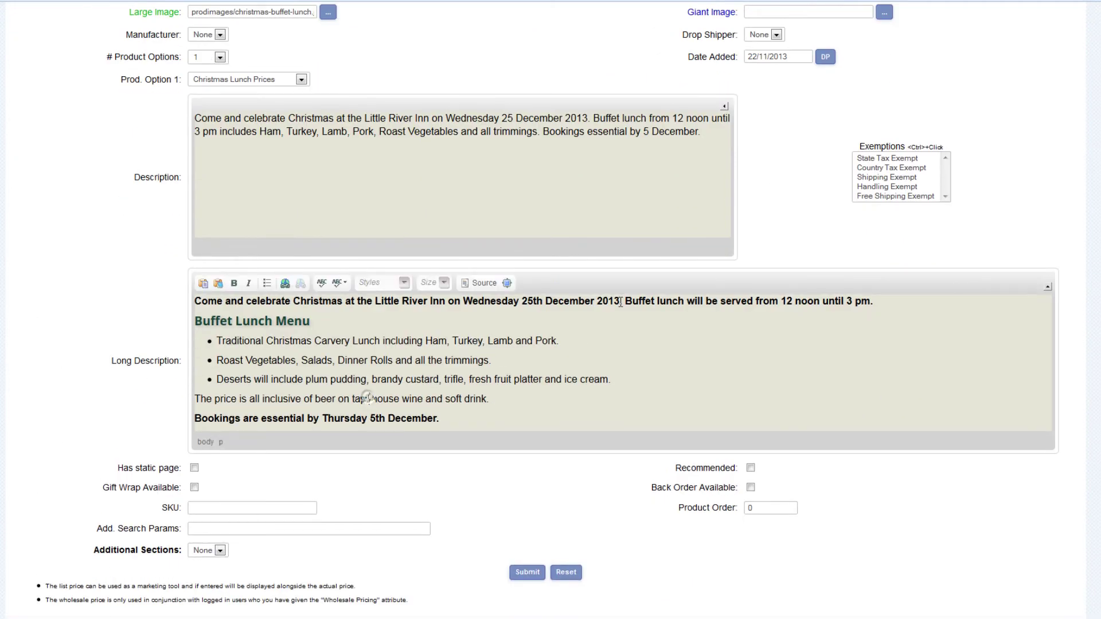
{"action": "left_click", "coordinate": [509, 281]}
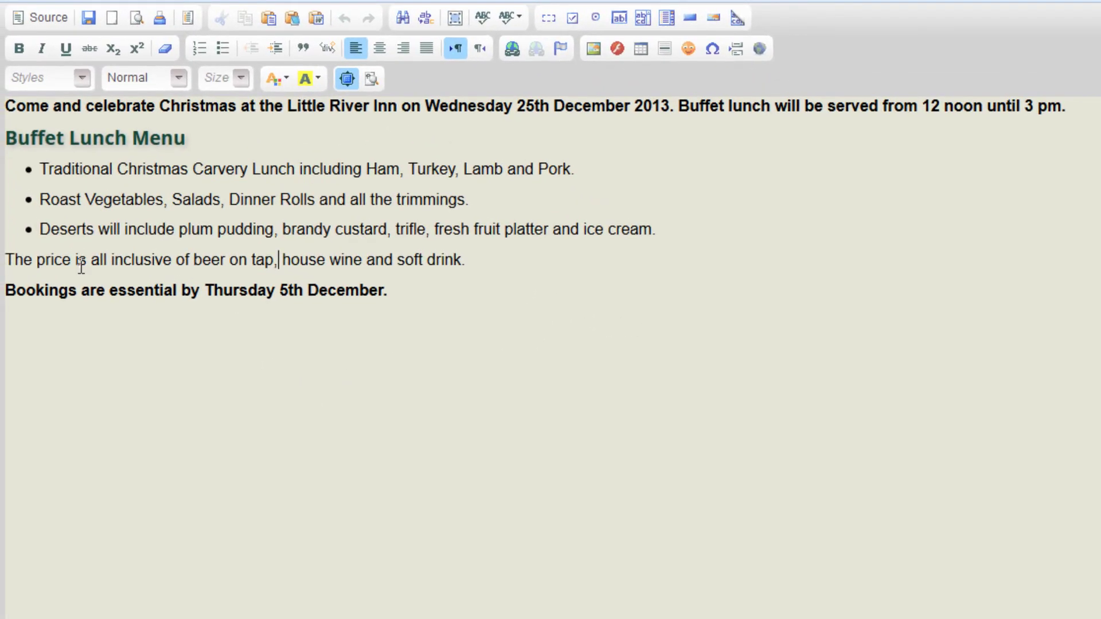
{"action": "key", "text": "shift+End"}
{"action": "key", "text": "ctrl+c"}
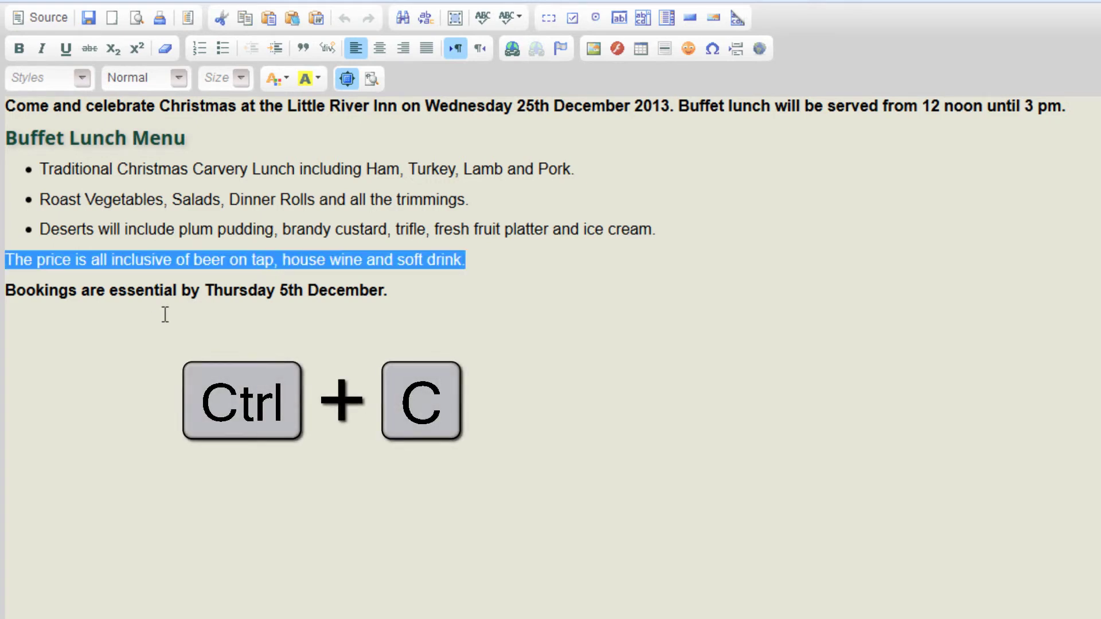
{"action": "key", "text": "Delete"}
{"action": "key", "text": "Delete"}
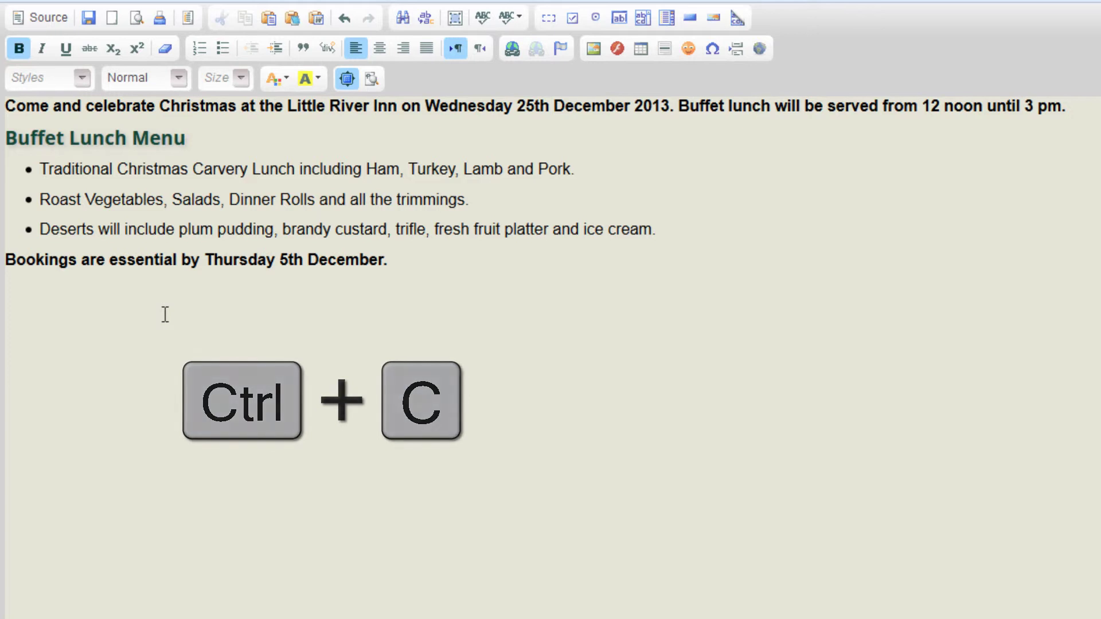
{"action": "key", "text": "End"}
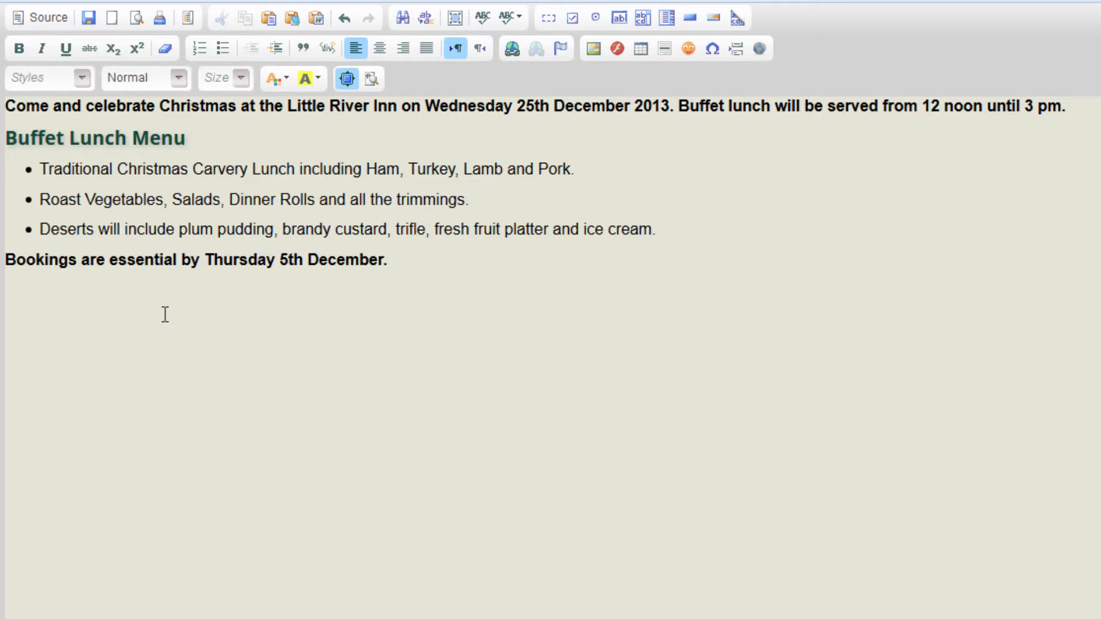
{"action": "key", "text": "ctrl+v"}
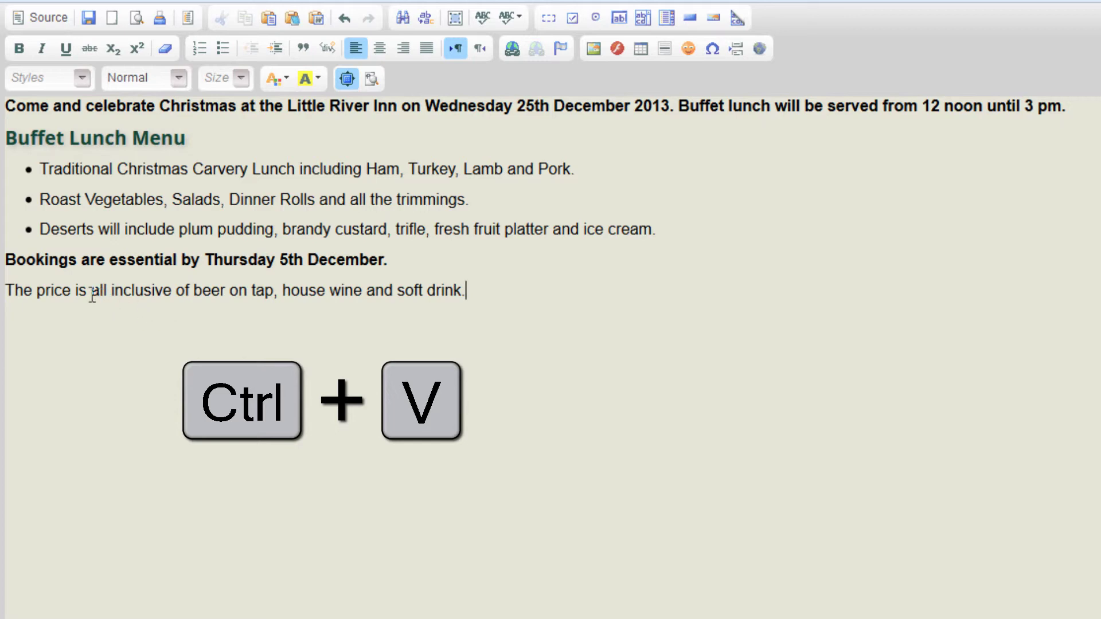
Format the line "Bookings are essential by Thursday 5th December." as Heading 3.
{"action": "left_click", "coordinate": [109, 260]}
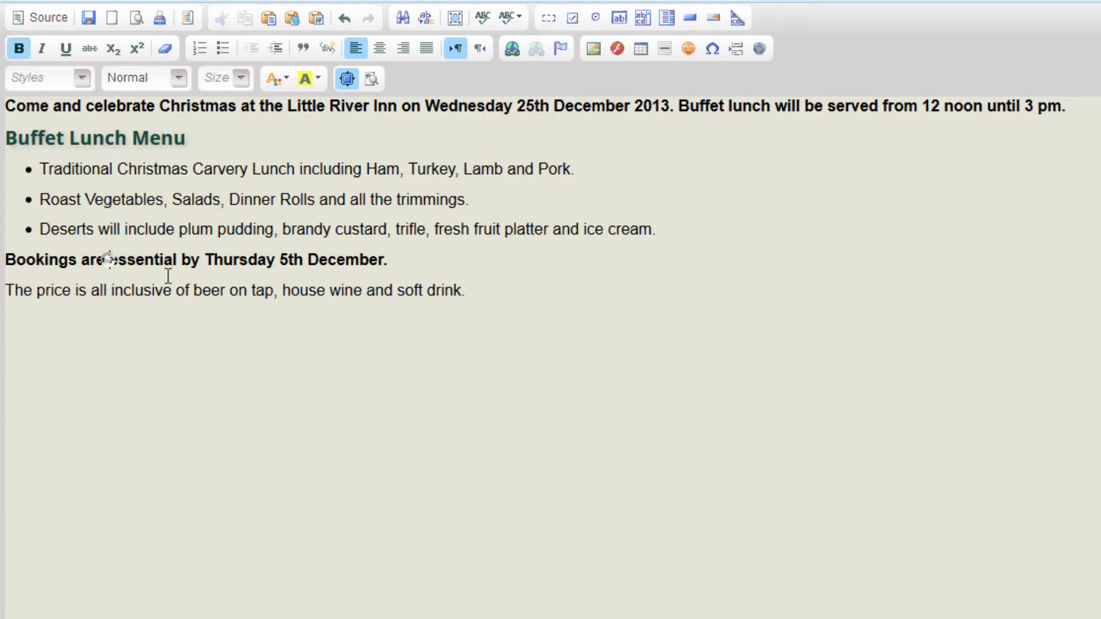
{"action": "left_click", "coordinate": [182, 79]}
{"action": "left_click", "coordinate": [241, 251]}
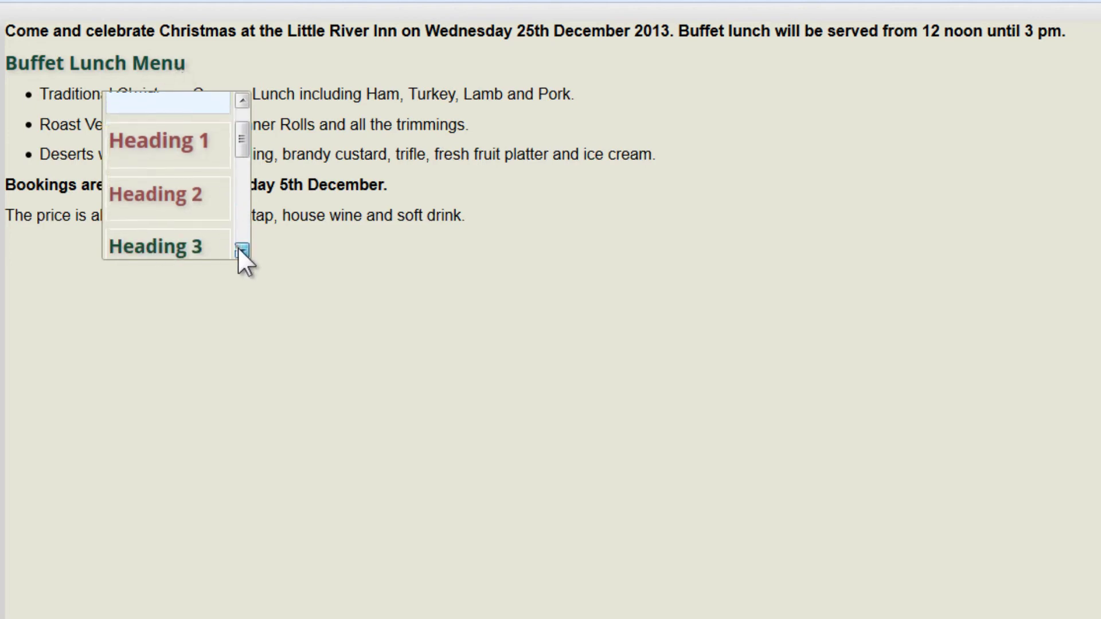
{"action": "left_click", "coordinate": [241, 251]}
{"action": "left_click", "coordinate": [182, 193]}
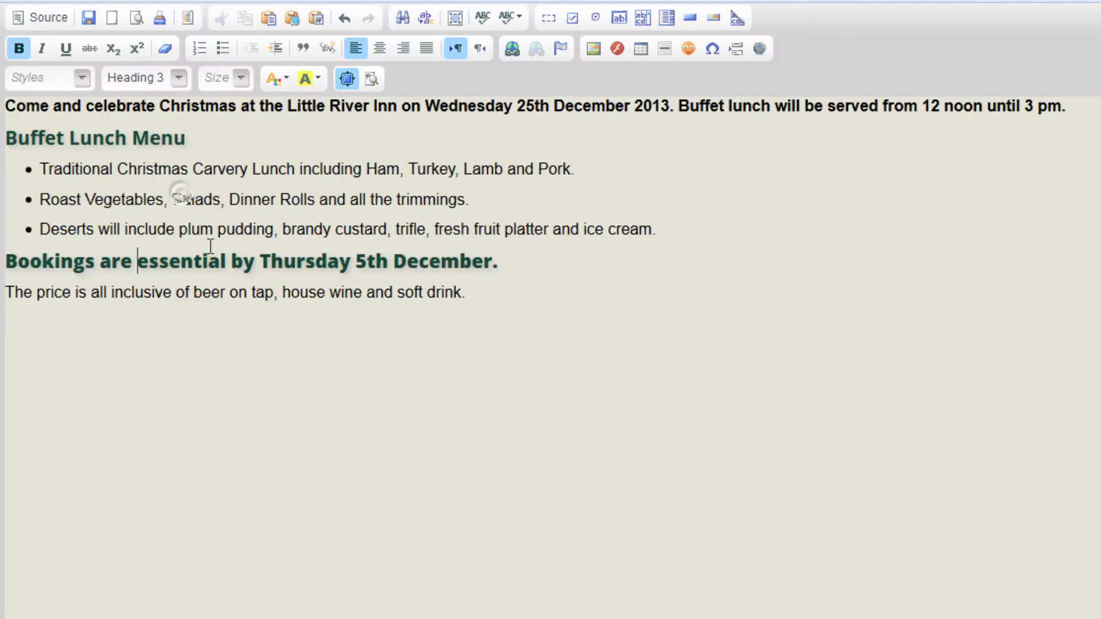
Add the closing line "We look forward to seeing you !" after the price line and return the editor to normal size.
{"action": "left_click", "coordinate": [198, 292]}
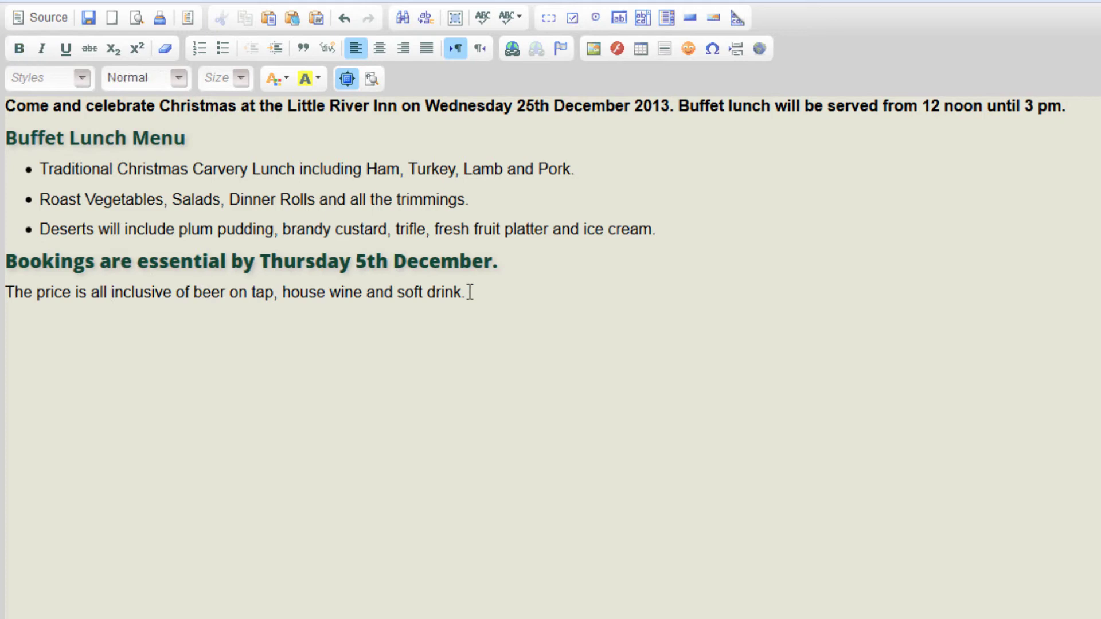
{"action": "left_click", "coordinate": [469, 292]}
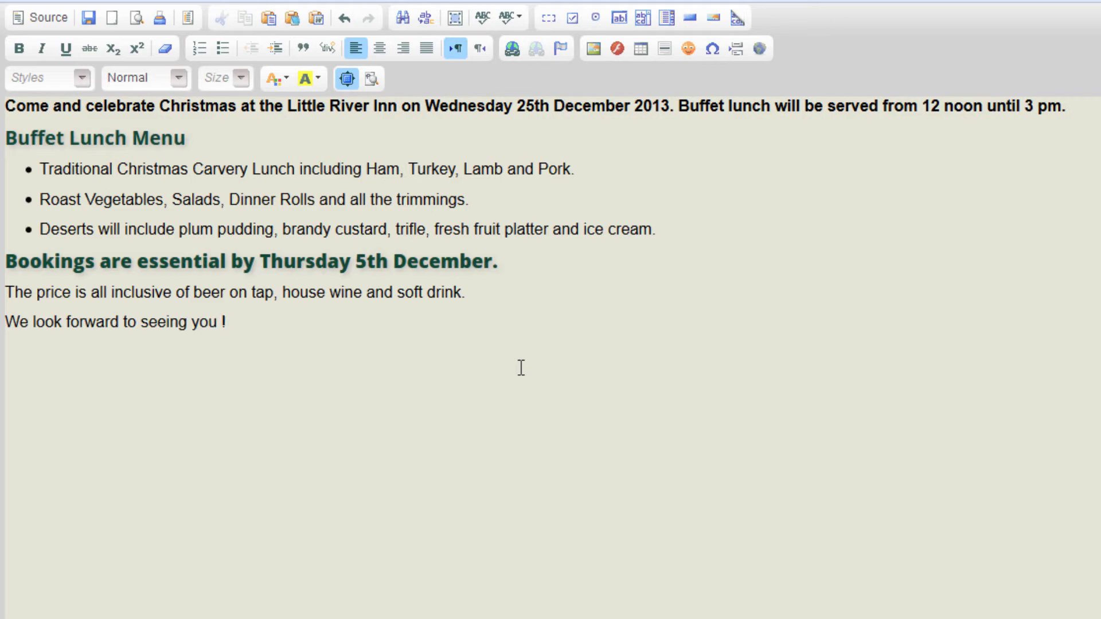
{"action": "left_click", "coordinate": [347, 78]}
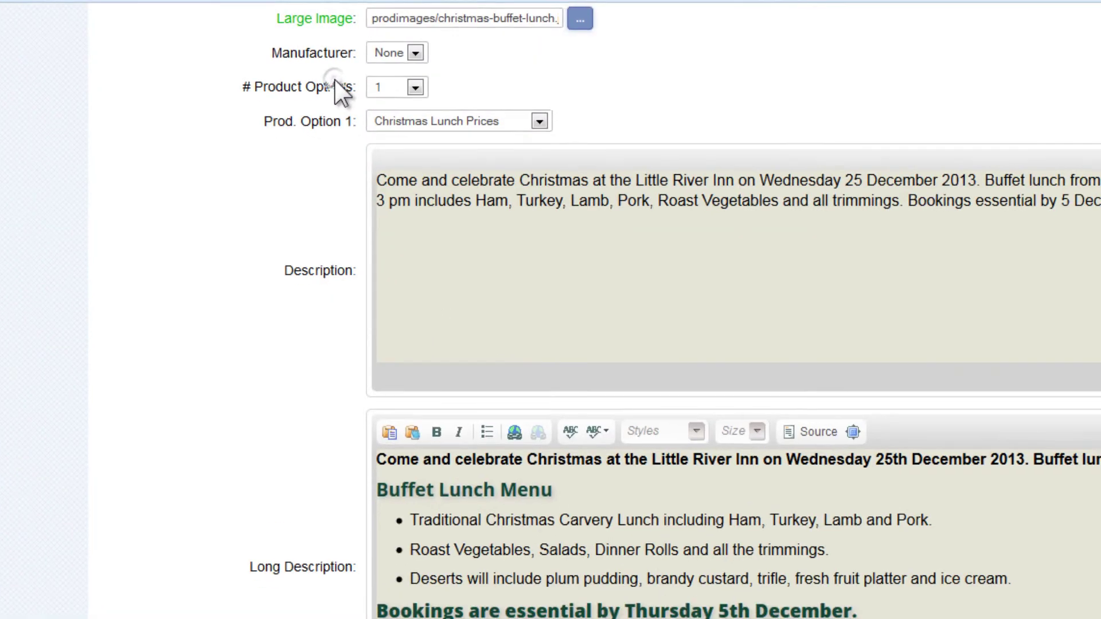
{"action": "scroll", "coordinate": [121, 261], "scroll_direction": "down", "scroll_amount": 3}
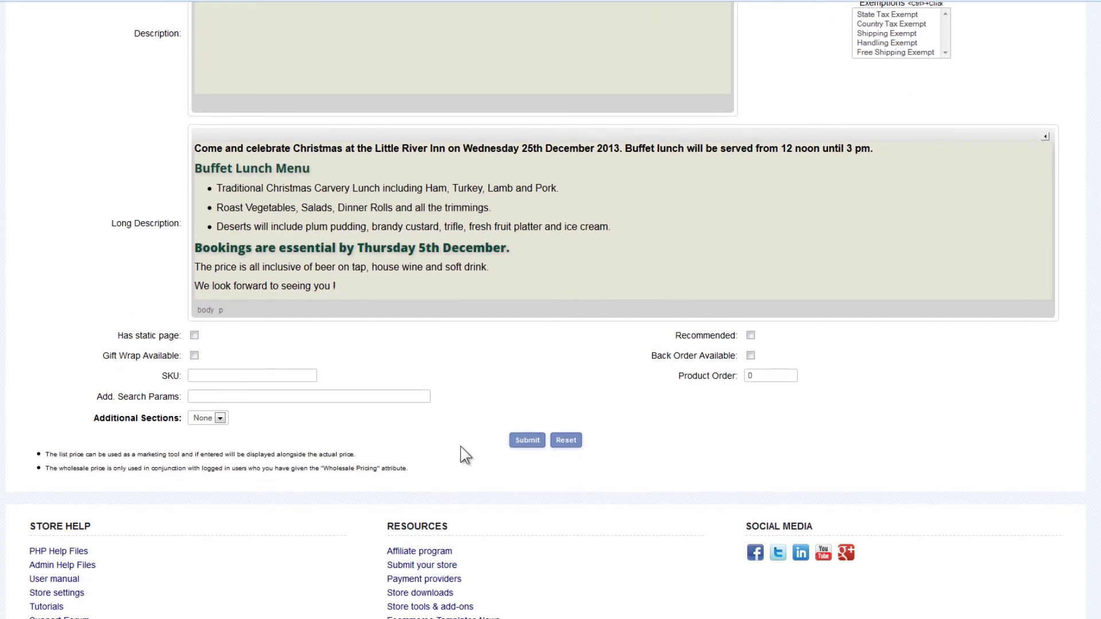
Submit the christmas-buffet-lunch product changes and look through the product order numbers in the product list.
{"action": "left_click", "coordinate": [528, 442]}
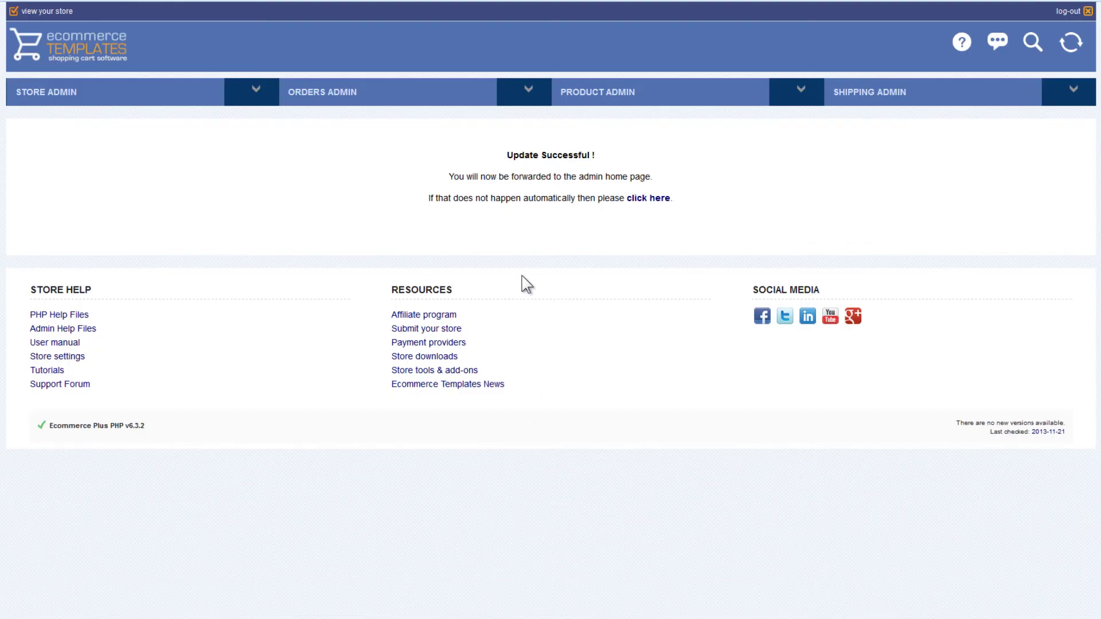
{"action": "scroll", "coordinate": [381, 371], "scroll_direction": "down", "scroll_amount": 1}
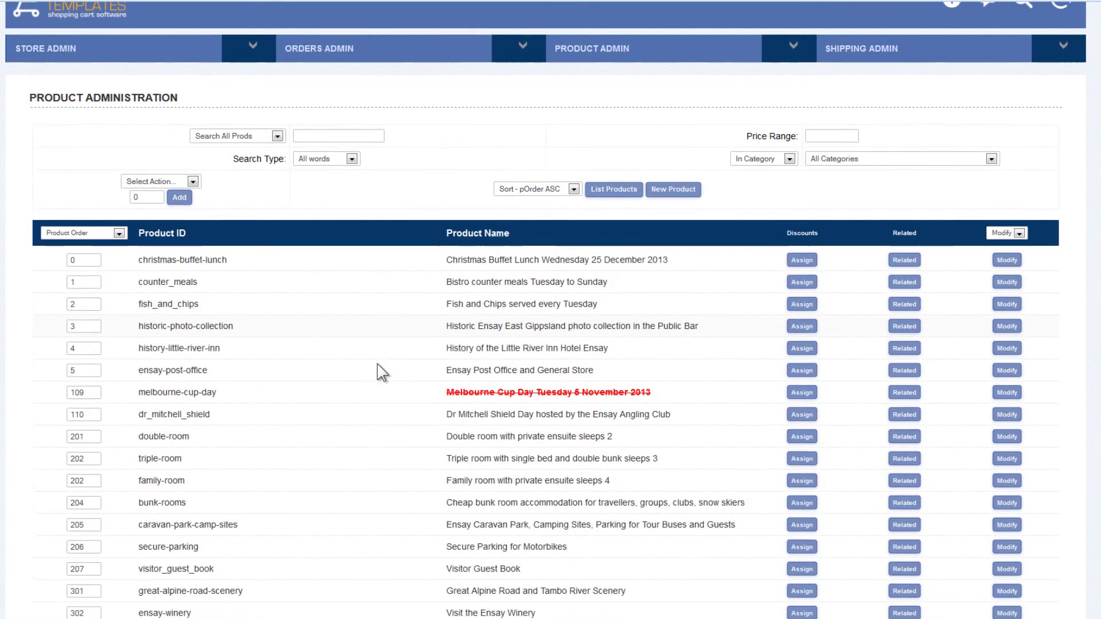
{"action": "scroll", "coordinate": [382, 372], "scroll_direction": "down", "scroll_amount": 2}
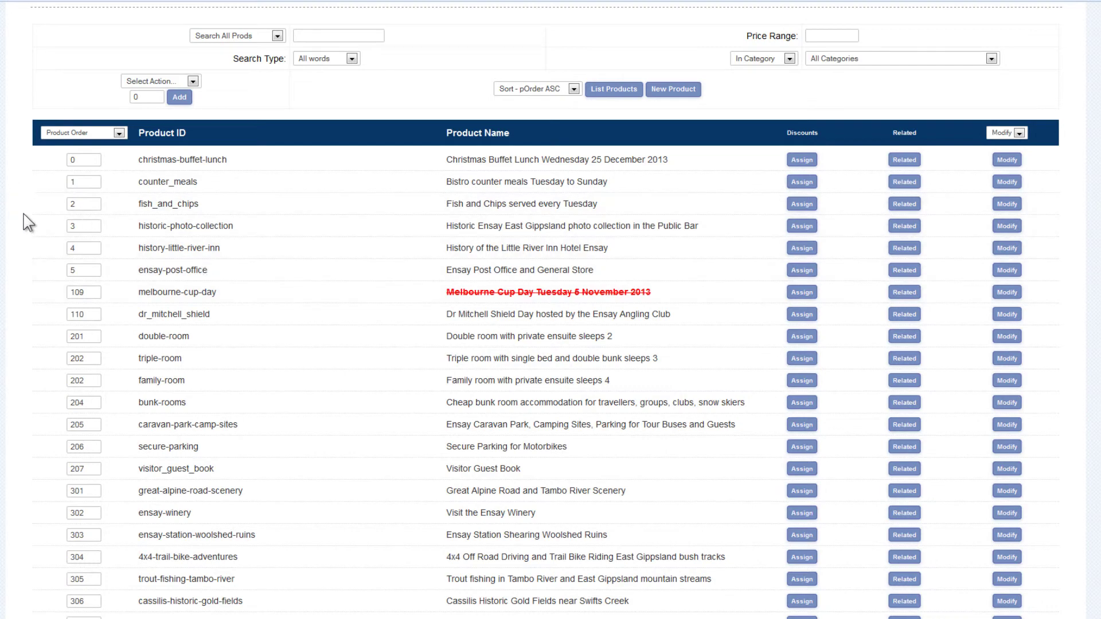
{"action": "scroll", "coordinate": [26, 221], "scroll_direction": "down", "scroll_amount": 2}
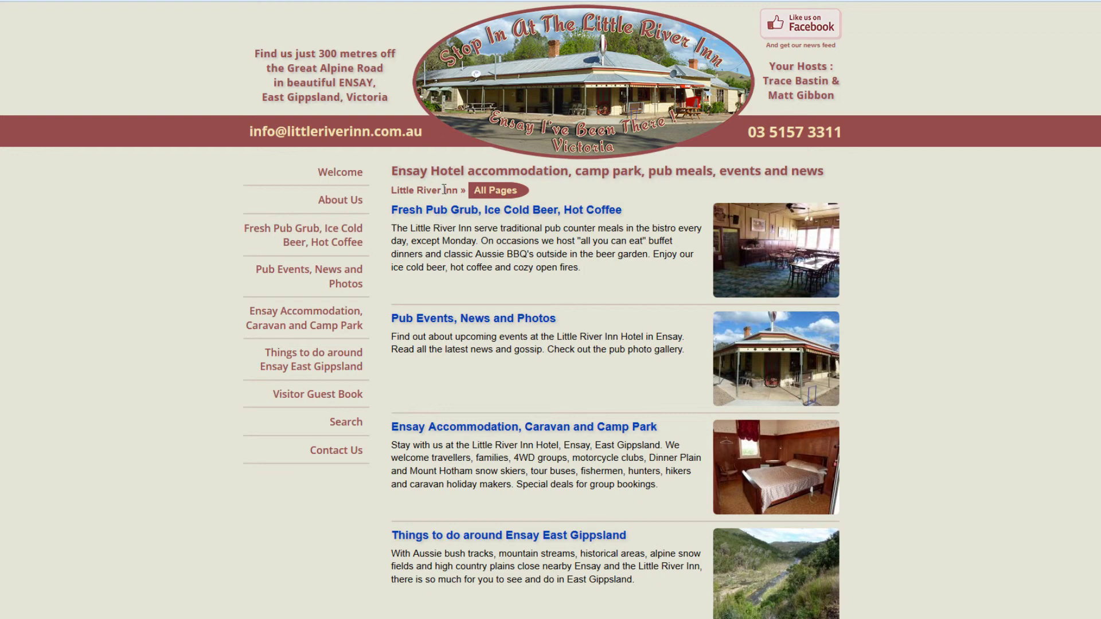
View All Pages on the Little River Inn website and check where the Christmas buffet lunch sits among the listings.
{"action": "left_click", "coordinate": [486, 195]}
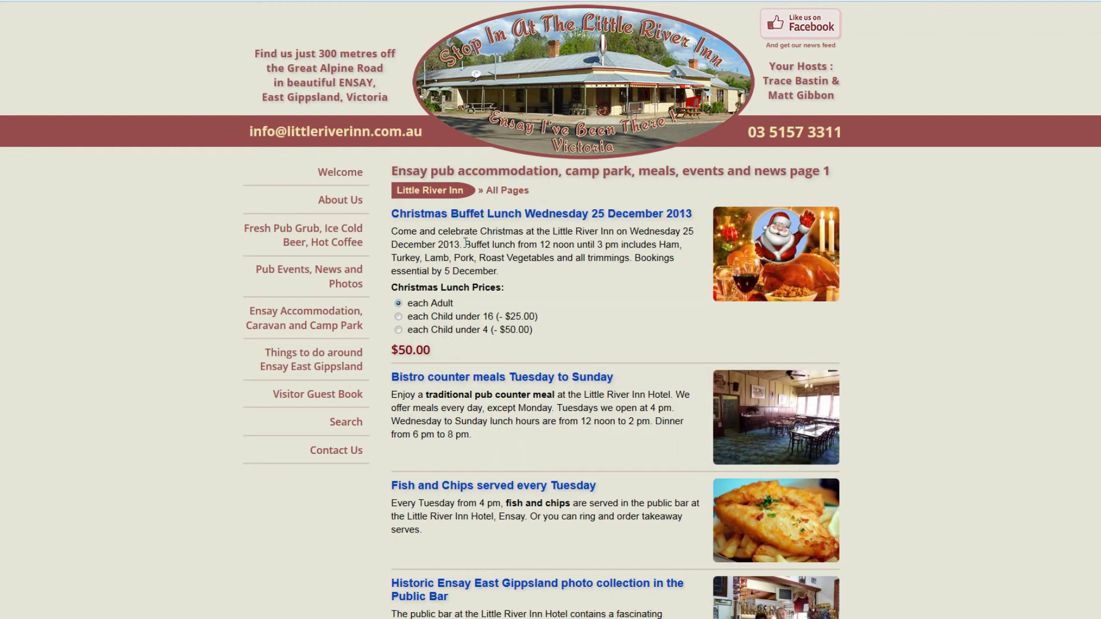
{"action": "scroll", "coordinate": [466, 245], "scroll_direction": "down", "scroll_amount": 3}
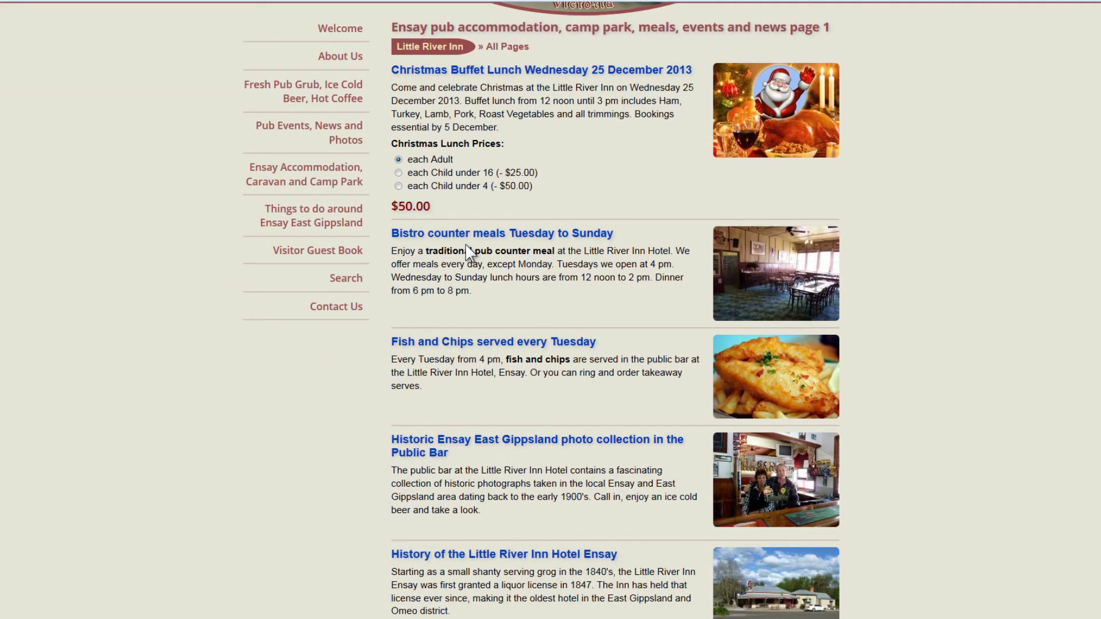
{"action": "scroll", "coordinate": [468, 250], "scroll_direction": "down", "scroll_amount": 15}
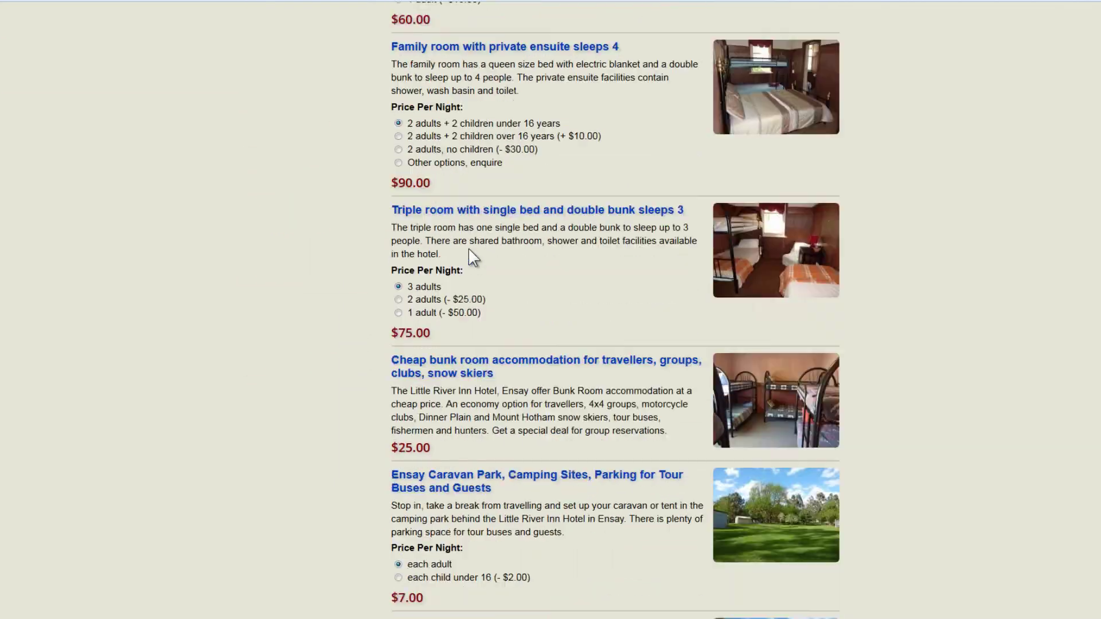
{"action": "scroll", "coordinate": [470, 249], "scroll_direction": "down", "scroll_amount": 9}
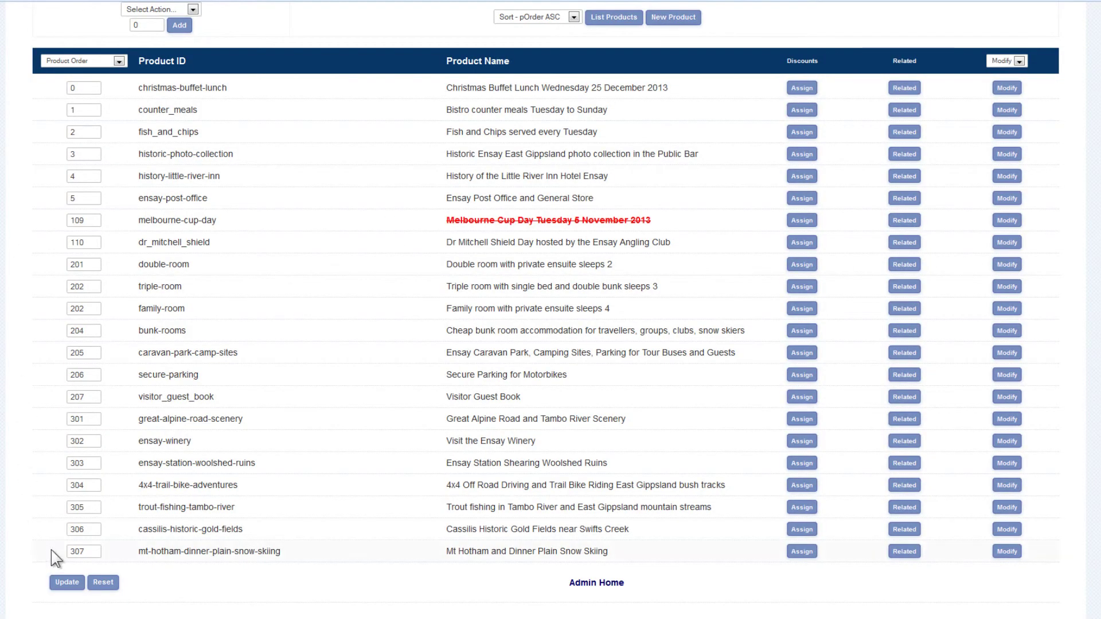
In product administration, filter the product list to the category "Pub Events, News and Photos".
{"action": "scroll", "coordinate": [16, 538], "scroll_direction": "up", "scroll_amount": 3}
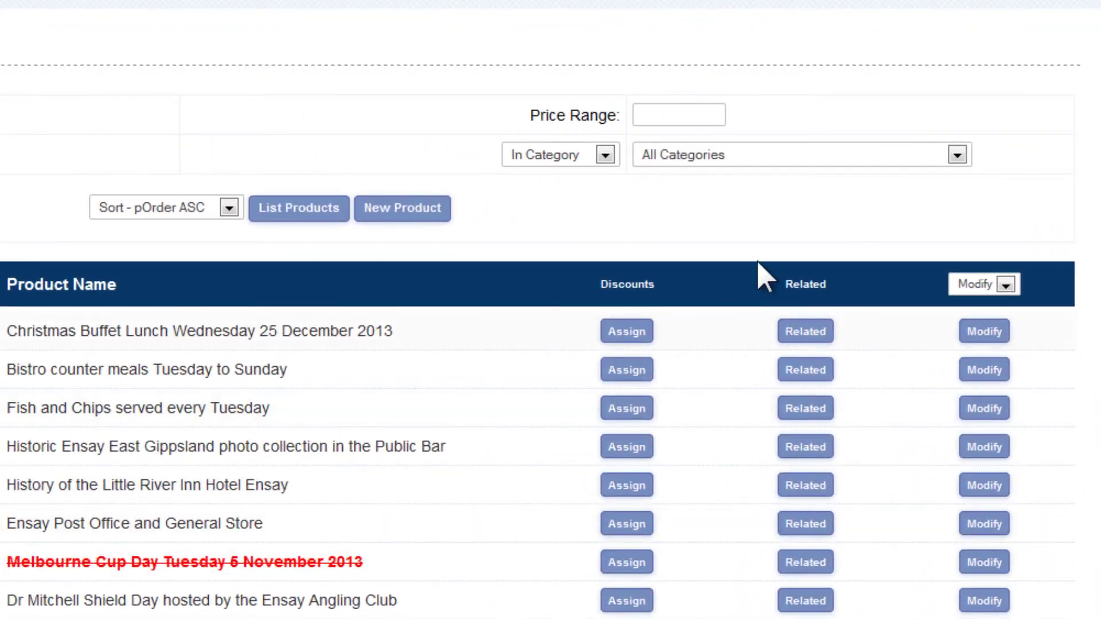
{"action": "left_click", "coordinate": [957, 156]}
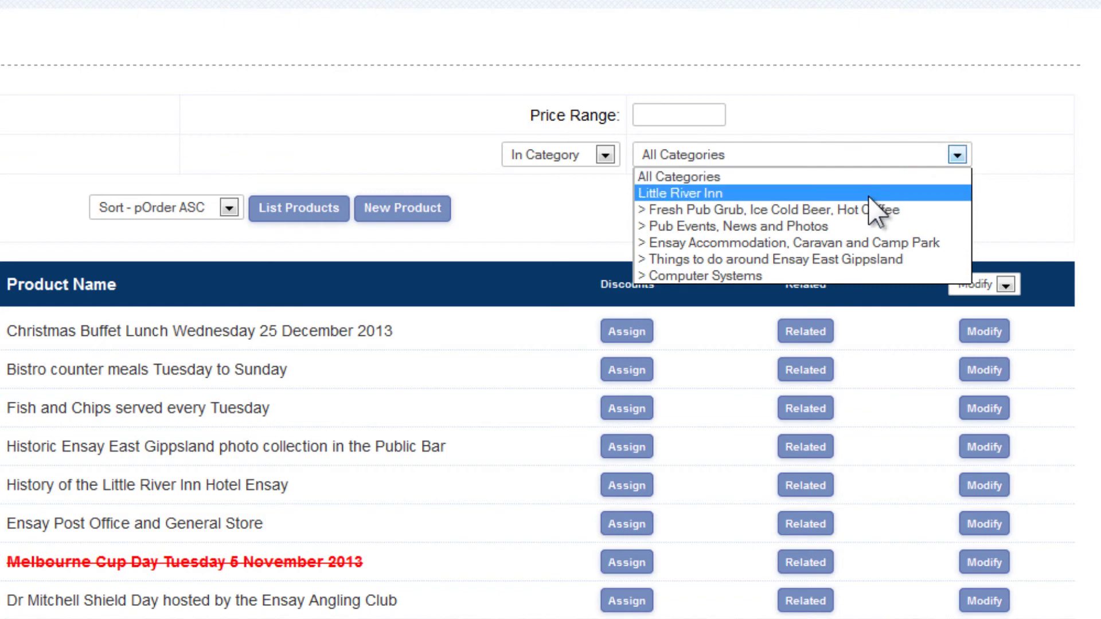
{"action": "left_click", "coordinate": [815, 228]}
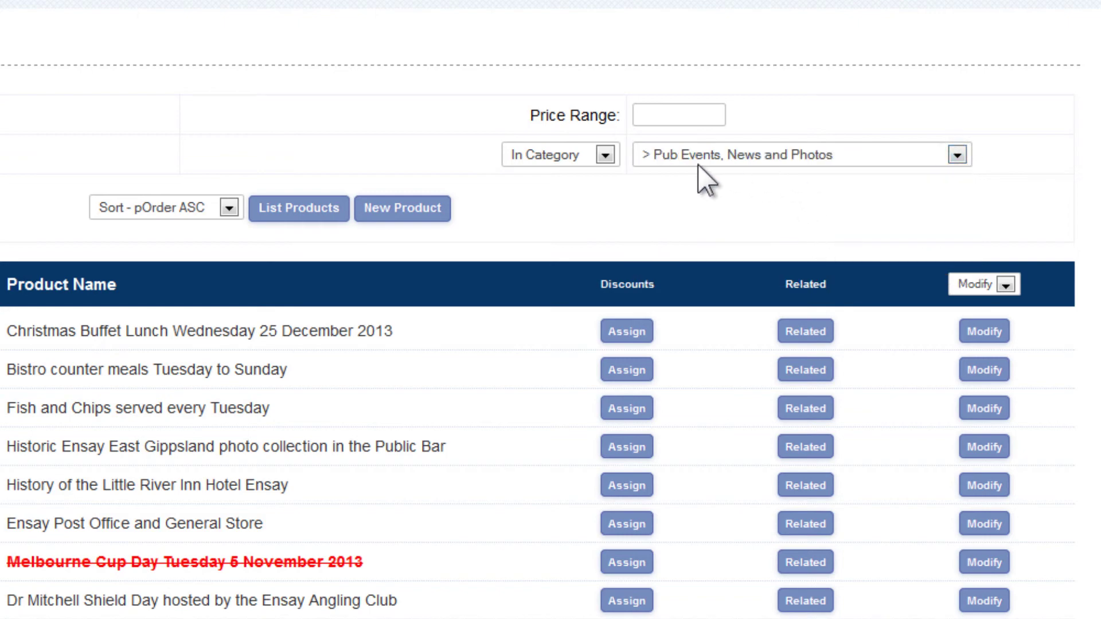
{"action": "left_click", "coordinate": [282, 210]}
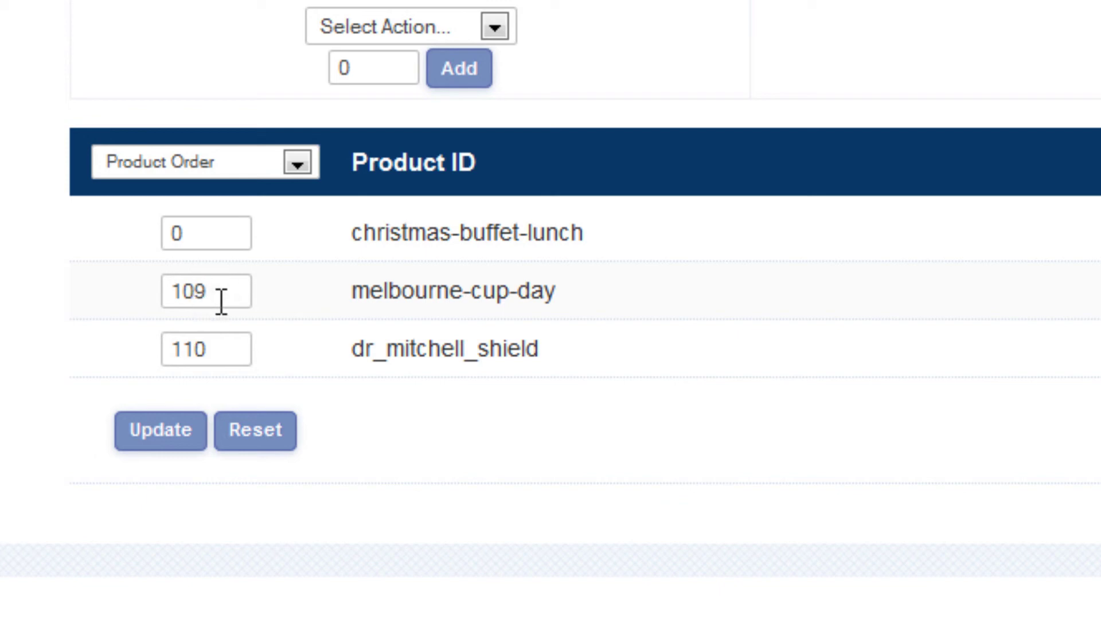
Set the product order of christmas-buffet-lunch to 108 and update the list.
{"action": "left_click_drag", "start_coordinate": [199, 233], "coordinate": [59, 216]}
{"action": "type", "text": "108"}
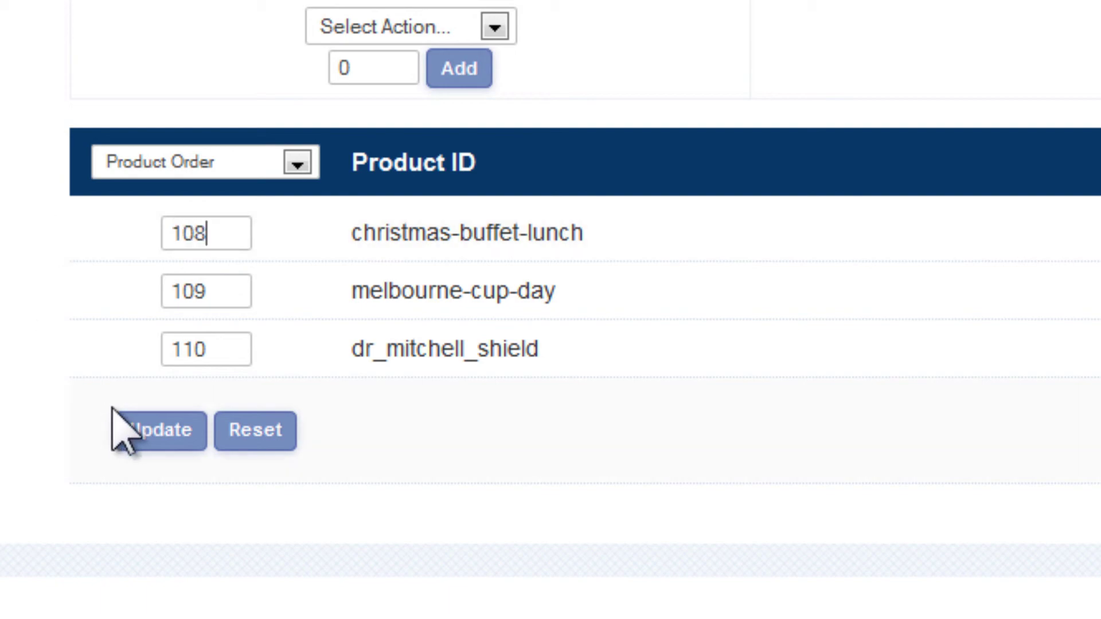
{"action": "scroll", "coordinate": [143, 442], "scroll_direction": "down", "scroll_amount": 5}
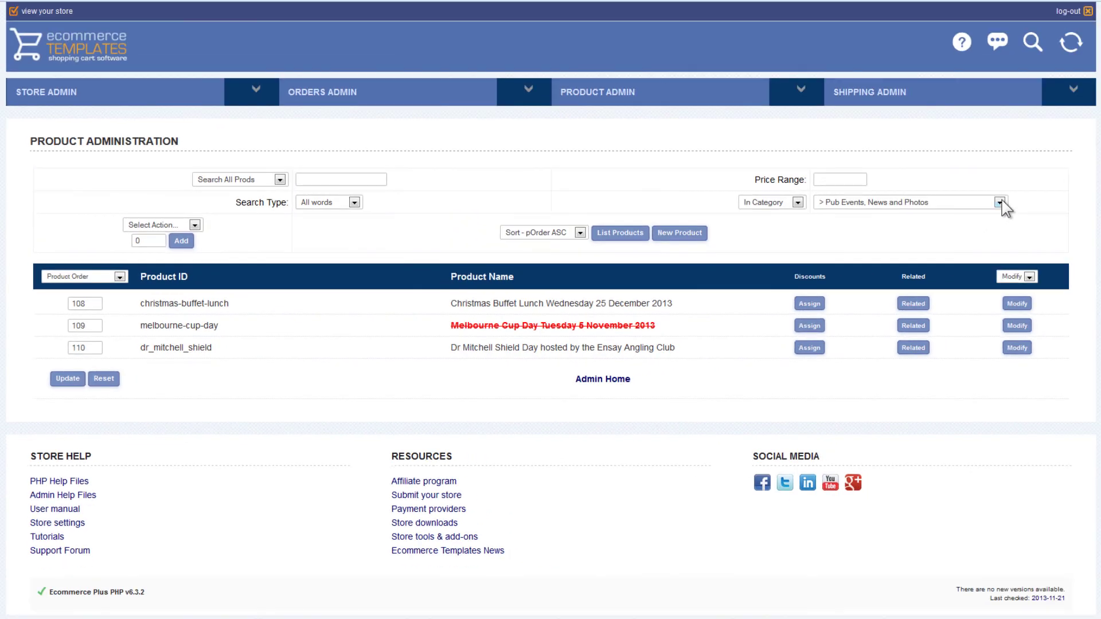
List the products of All Categories again and check the position of christmas-buffet-lunch in the product order.
{"action": "left_click", "coordinate": [1000, 202]}
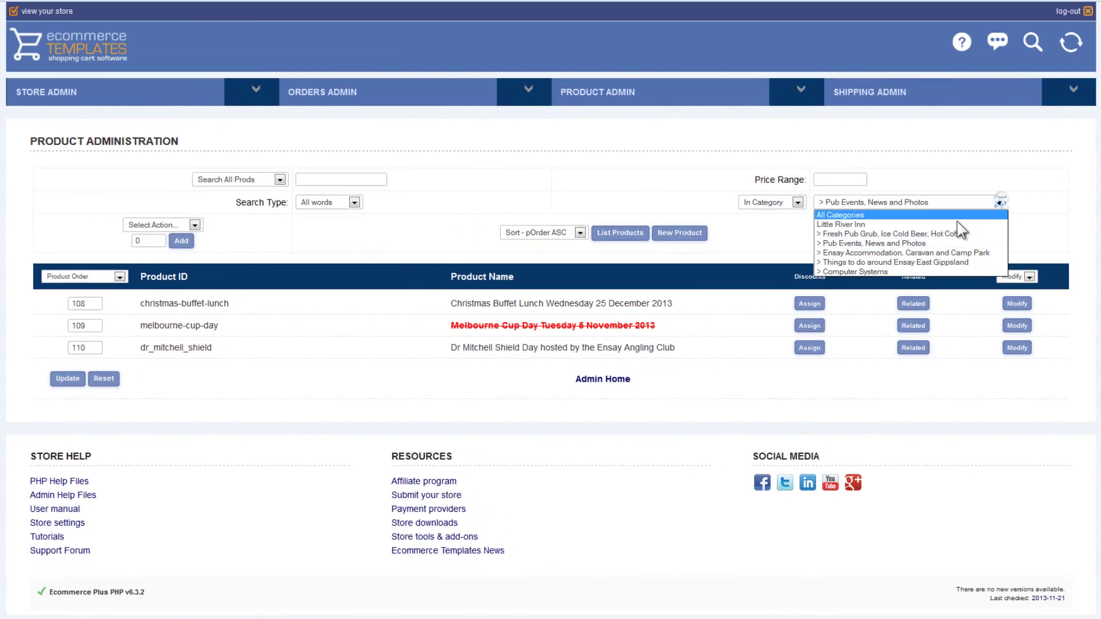
{"action": "left_click", "coordinate": [852, 225]}
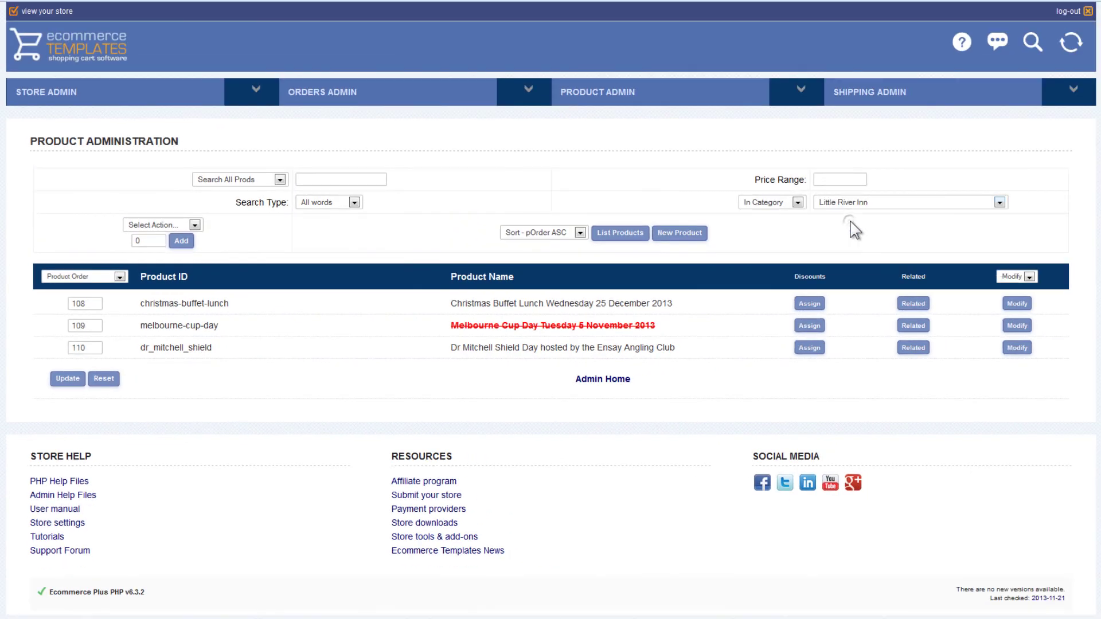
{"action": "left_click", "coordinate": [998, 202]}
{"action": "left_click", "coordinate": [909, 215]}
{"action": "left_click", "coordinate": [628, 233]}
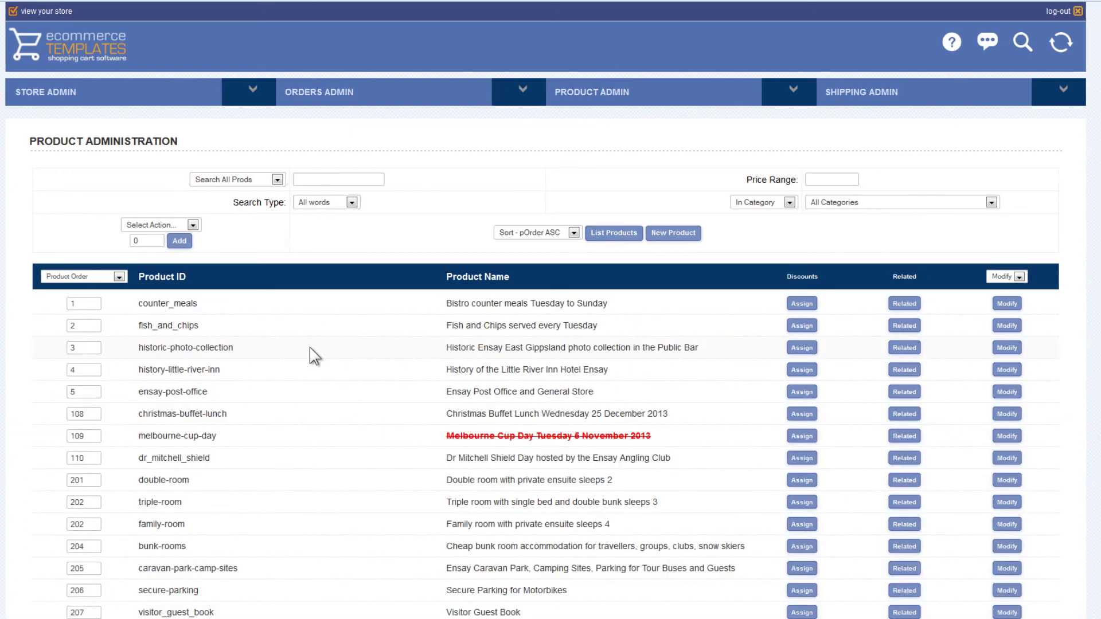
{"action": "scroll", "coordinate": [315, 356], "scroll_direction": "down", "scroll_amount": 5}
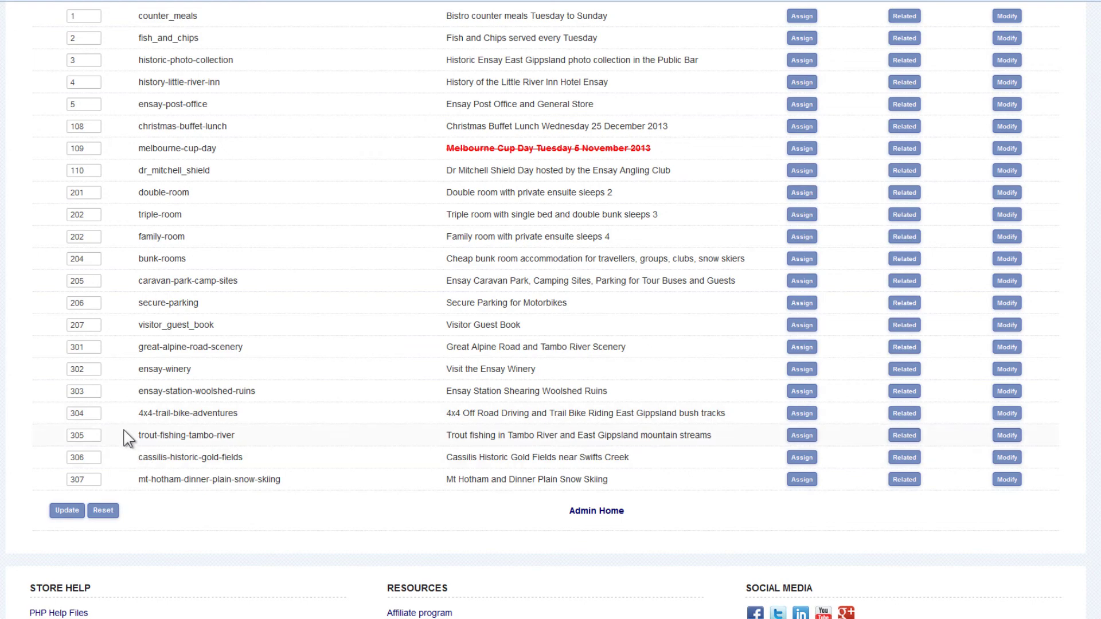
Check the reordered All Pages listing on the website for the Christmas Buffet Lunch entry.
{"action": "scroll", "coordinate": [126, 416], "scroll_direction": "up", "scroll_amount": 3}
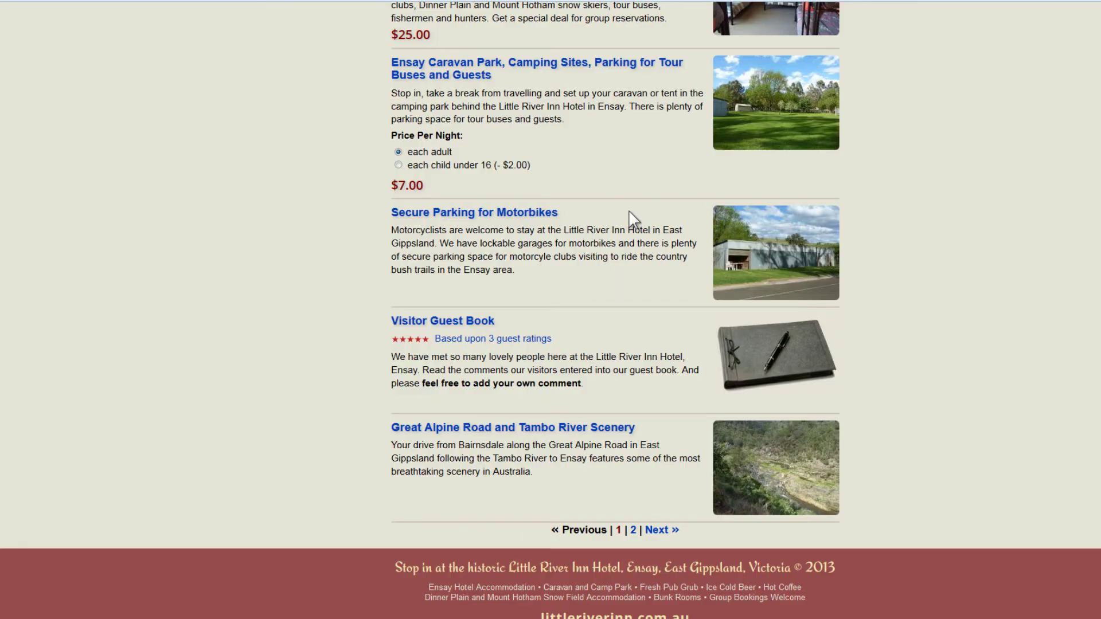
{"action": "scroll", "coordinate": [628, 215], "scroll_direction": "up", "scroll_amount": 14}
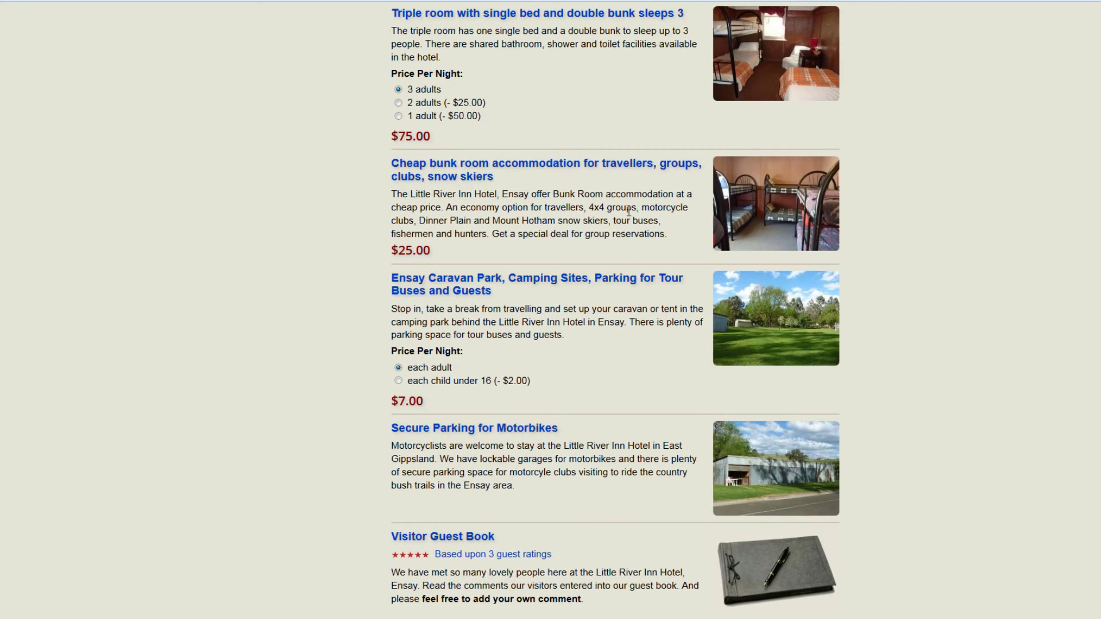
{"action": "scroll", "coordinate": [625, 213], "scroll_direction": "up", "scroll_amount": 10}
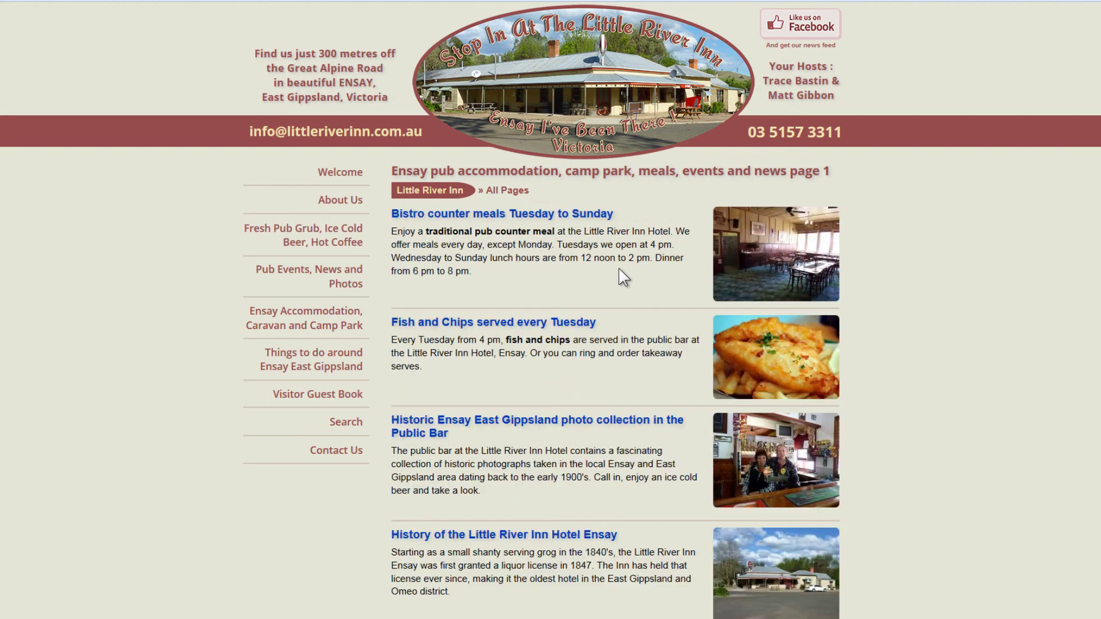
{"action": "scroll", "coordinate": [619, 268], "scroll_direction": "down", "scroll_amount": 2}
{"action": "scroll", "coordinate": [618, 269], "scroll_direction": "down", "scroll_amount": 5}
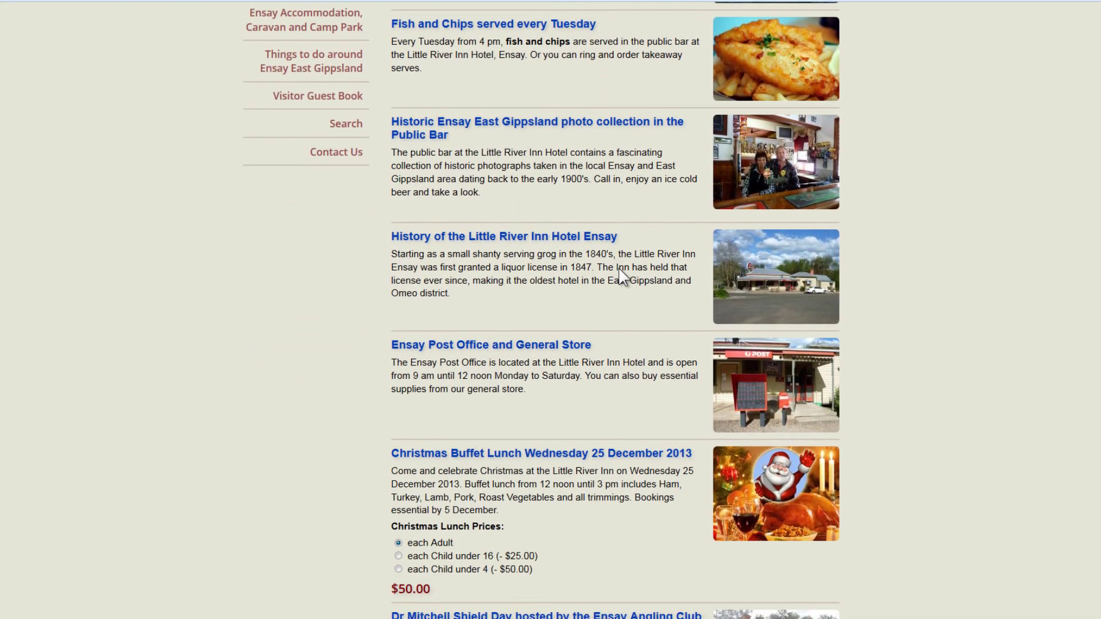